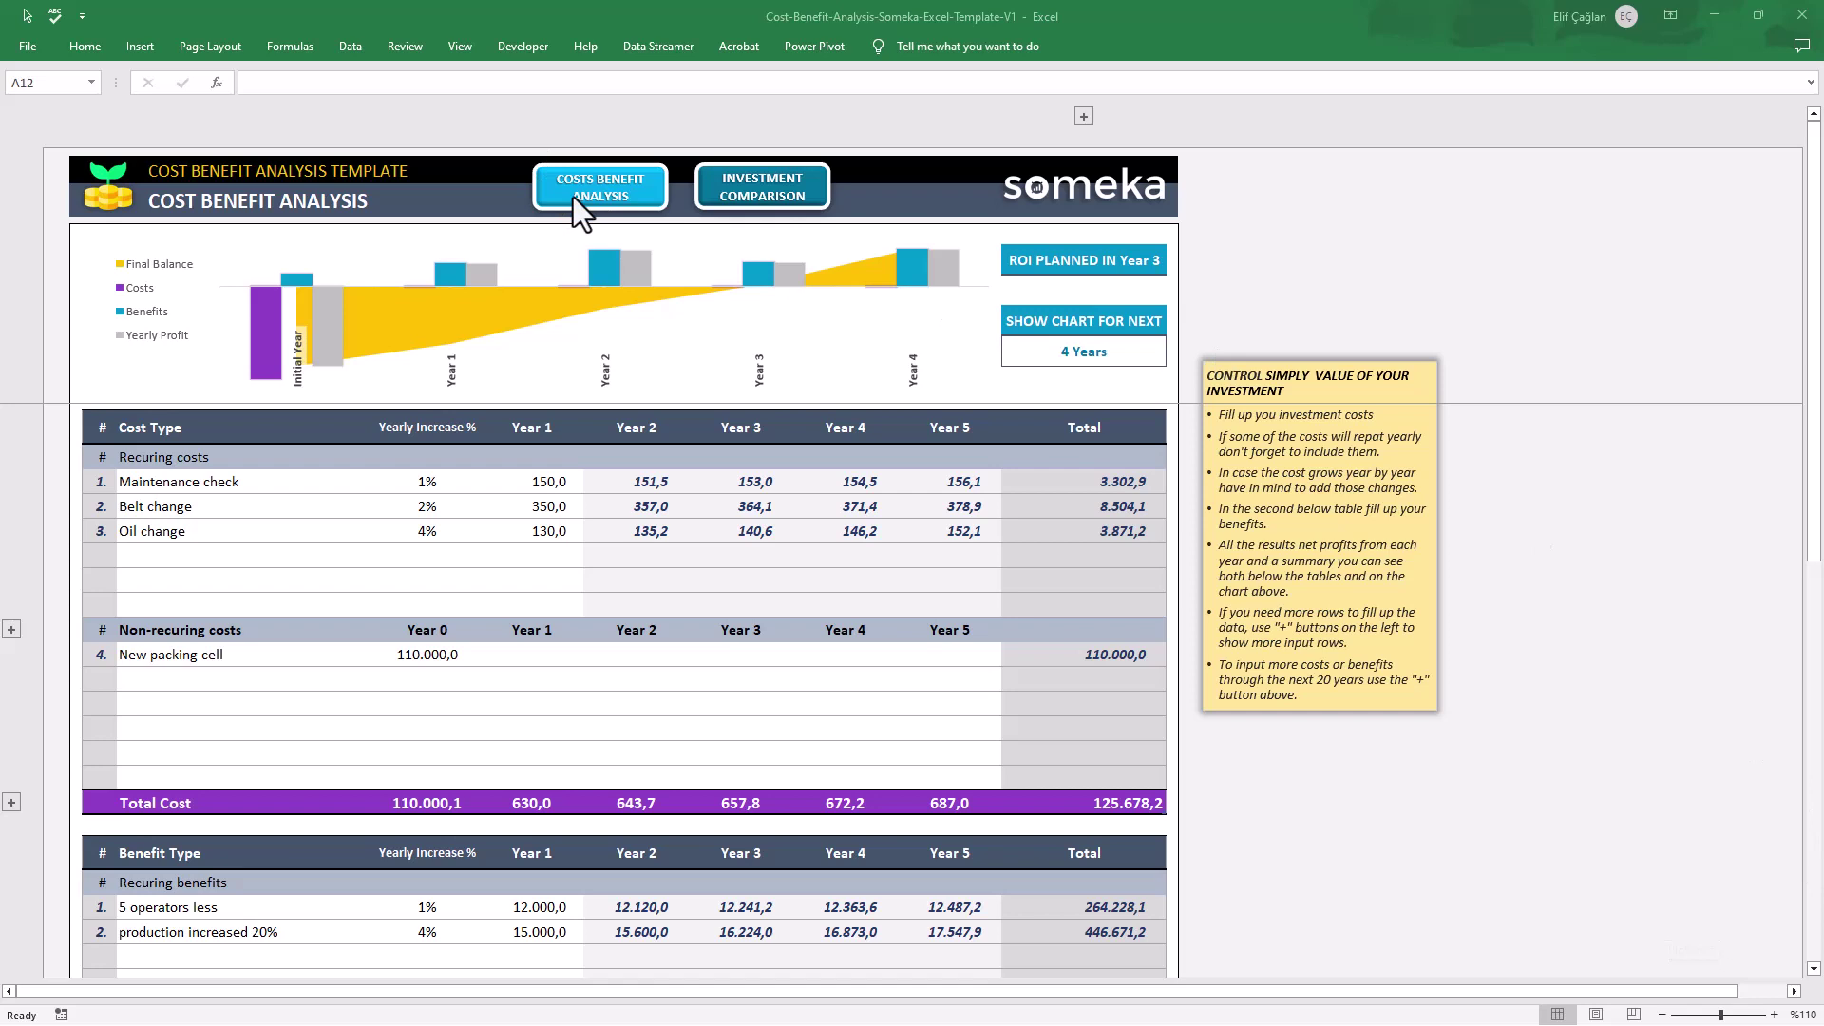
Compare the investment comparison sheet with the cost benefit analysis sheet.
left_click(770, 185)
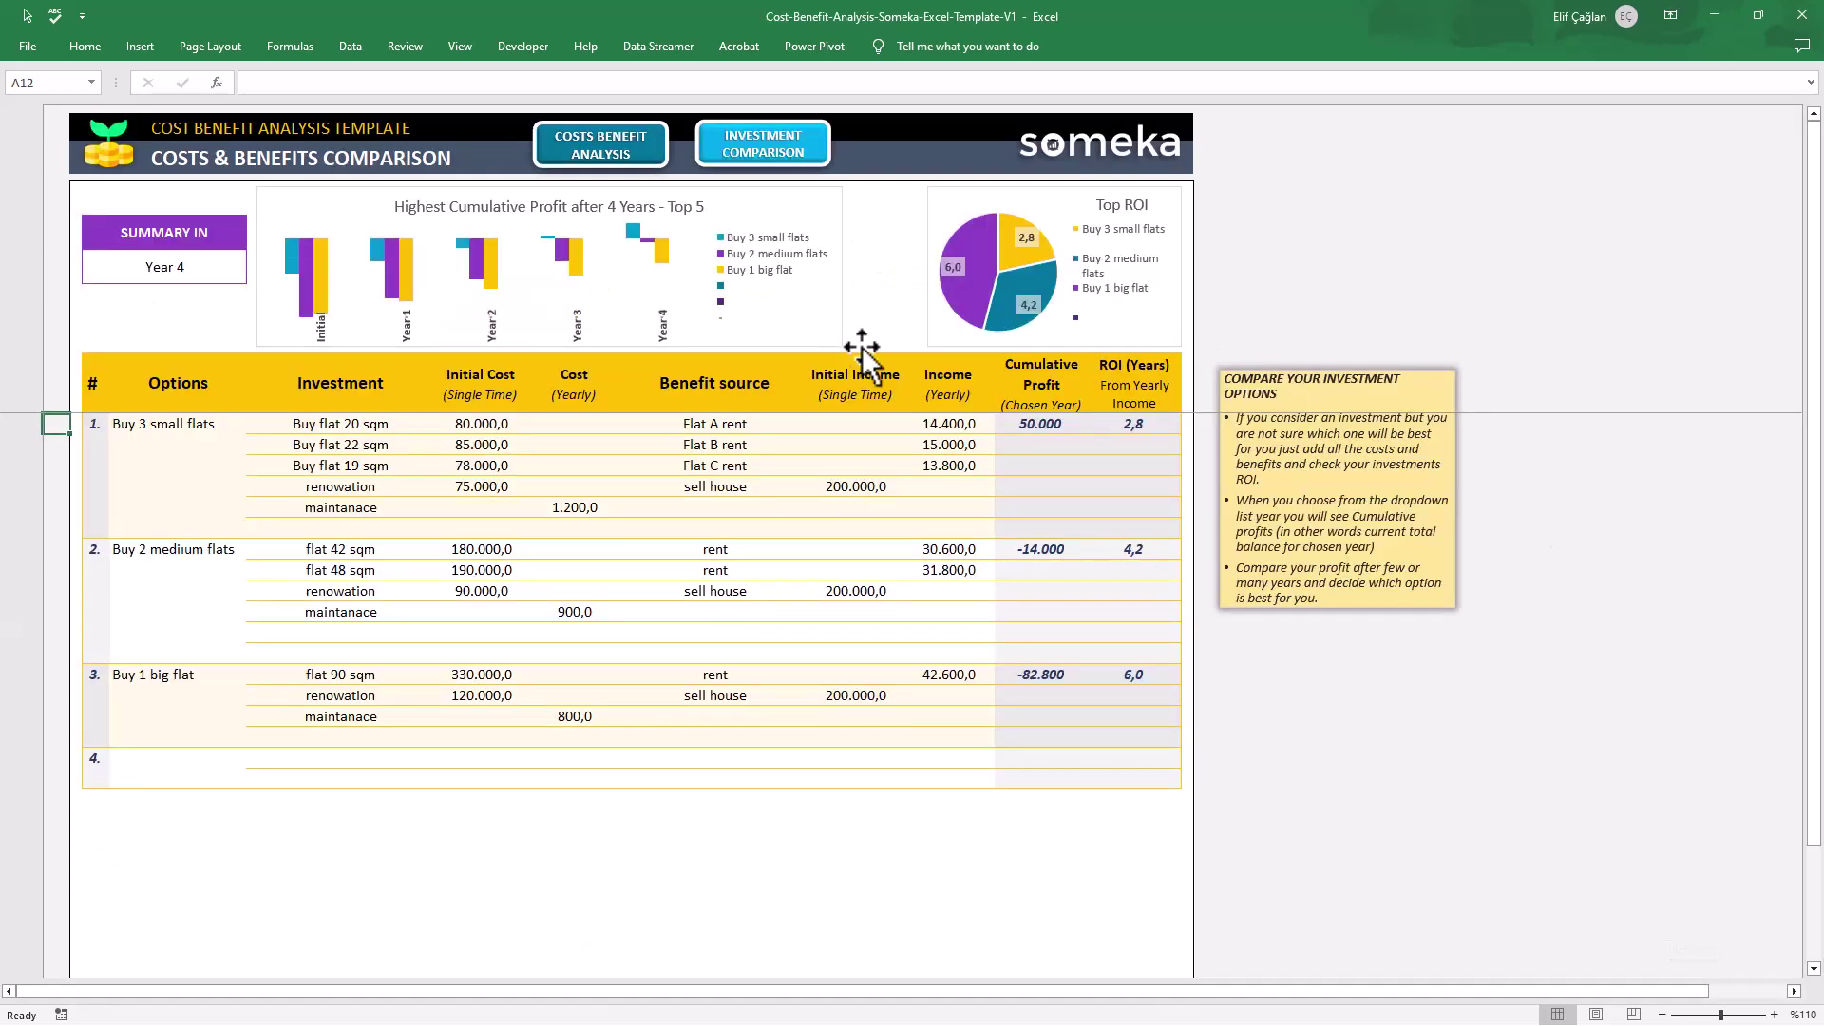
left_click(631, 155)
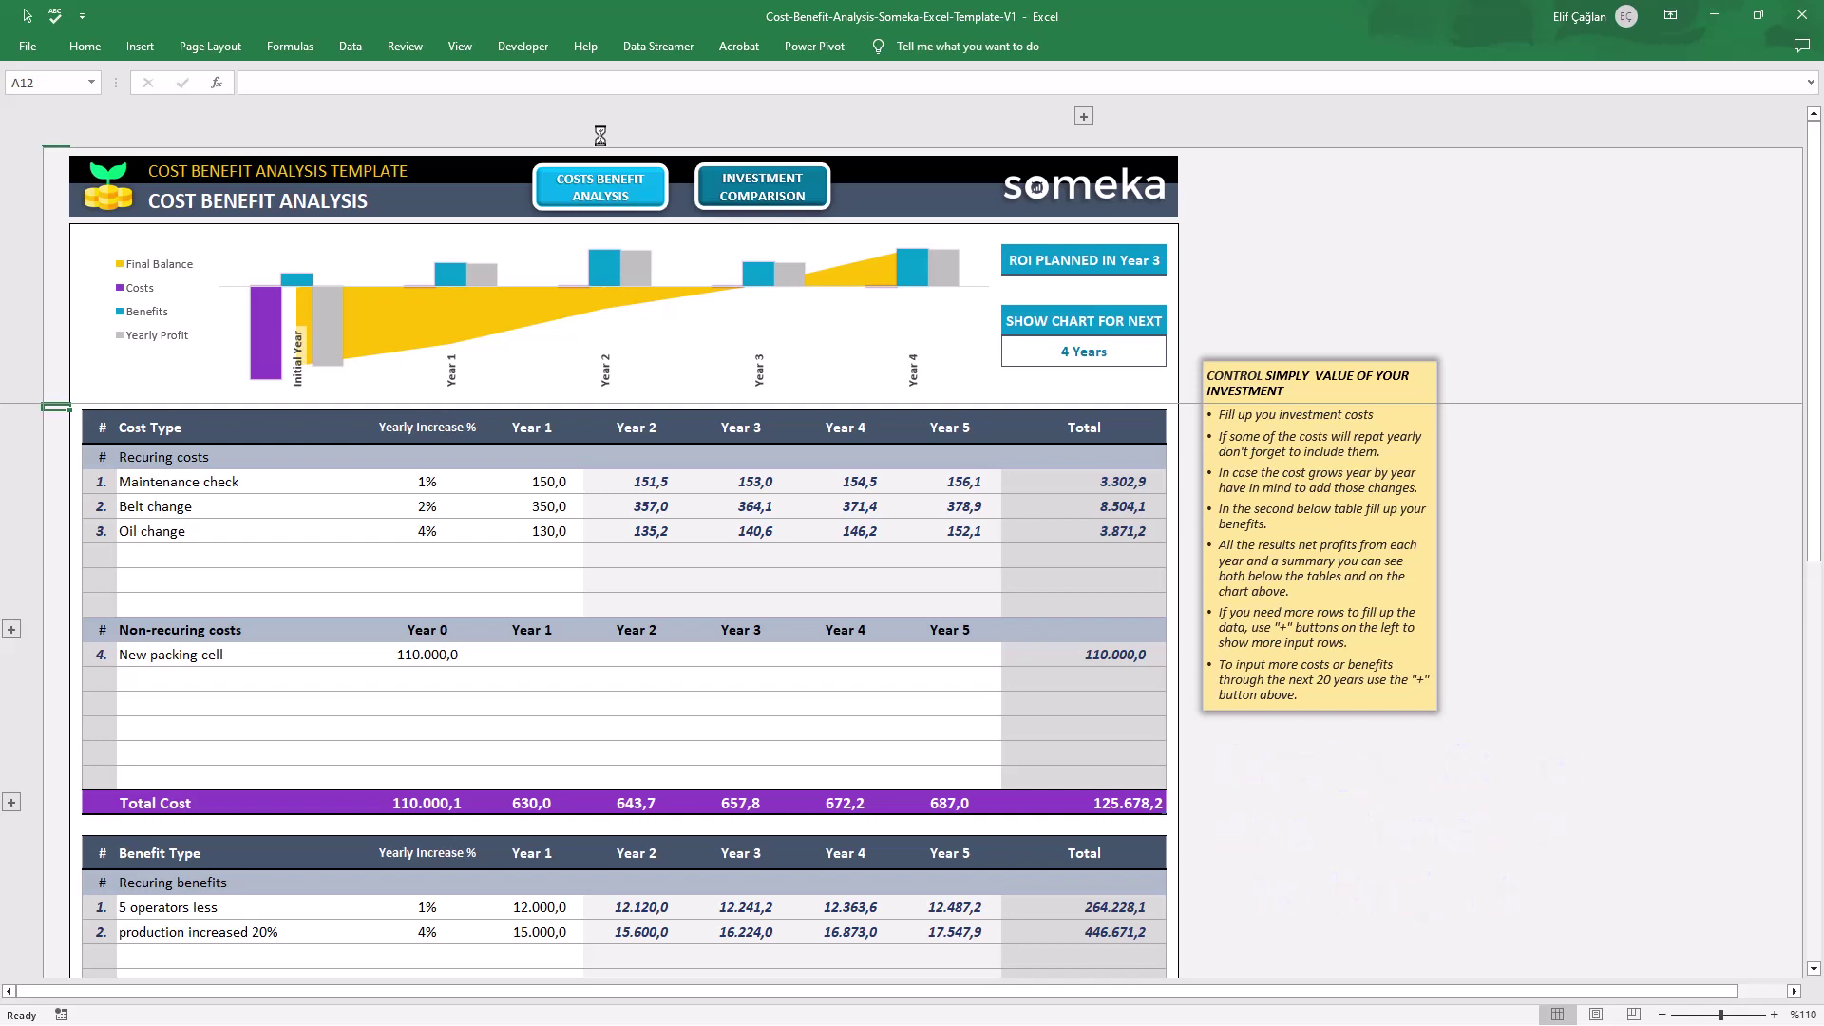
left_click(806, 201)
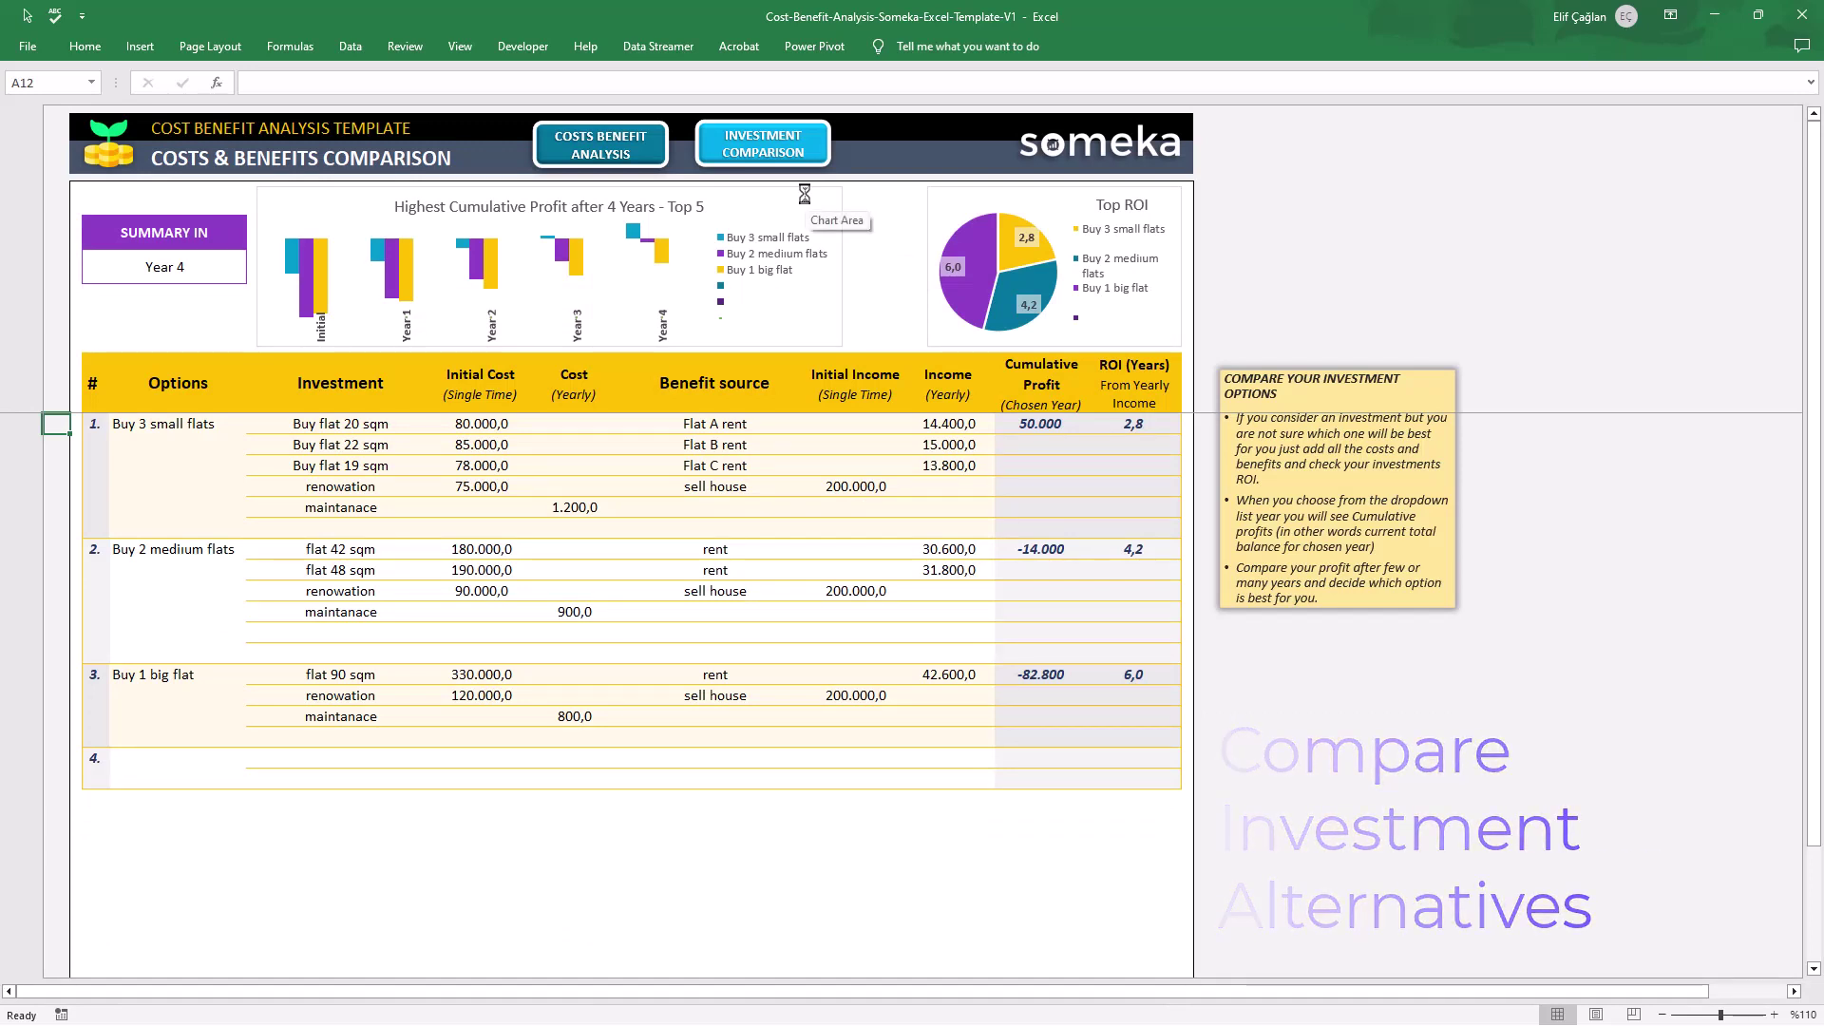
left_click(662, 155)
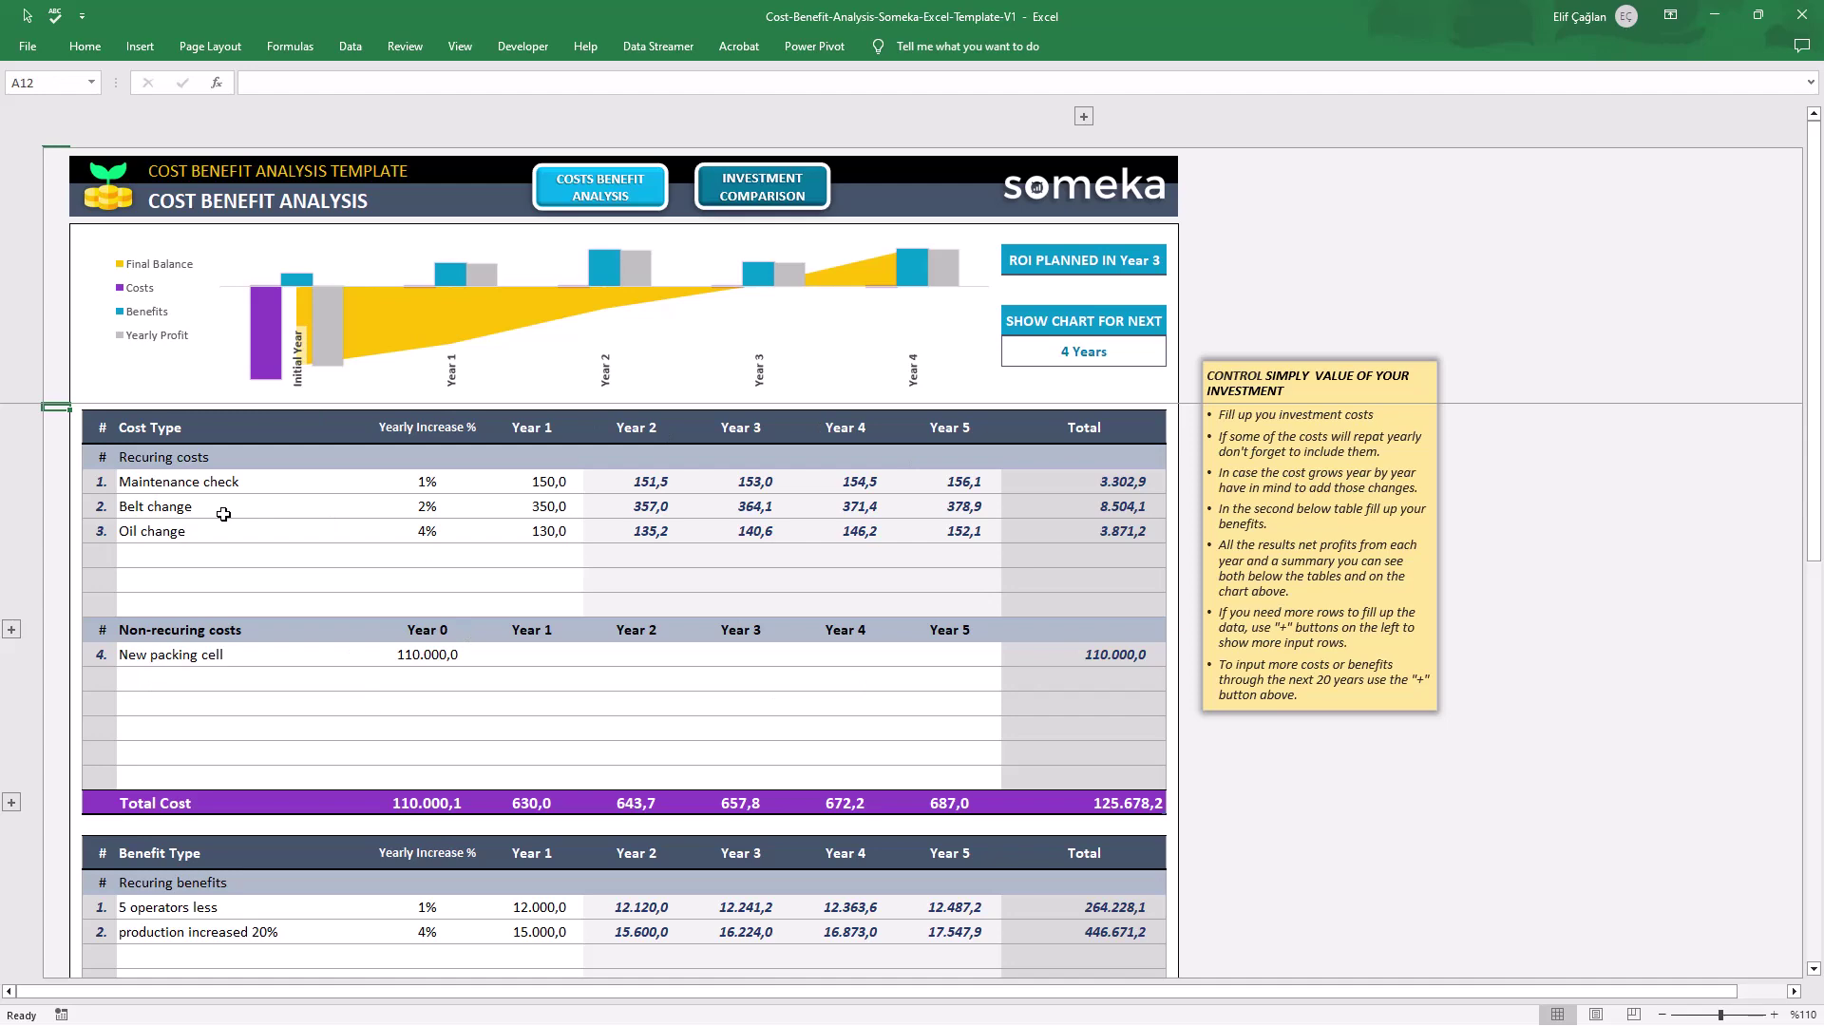
scroll(489, 648, "down", 4)
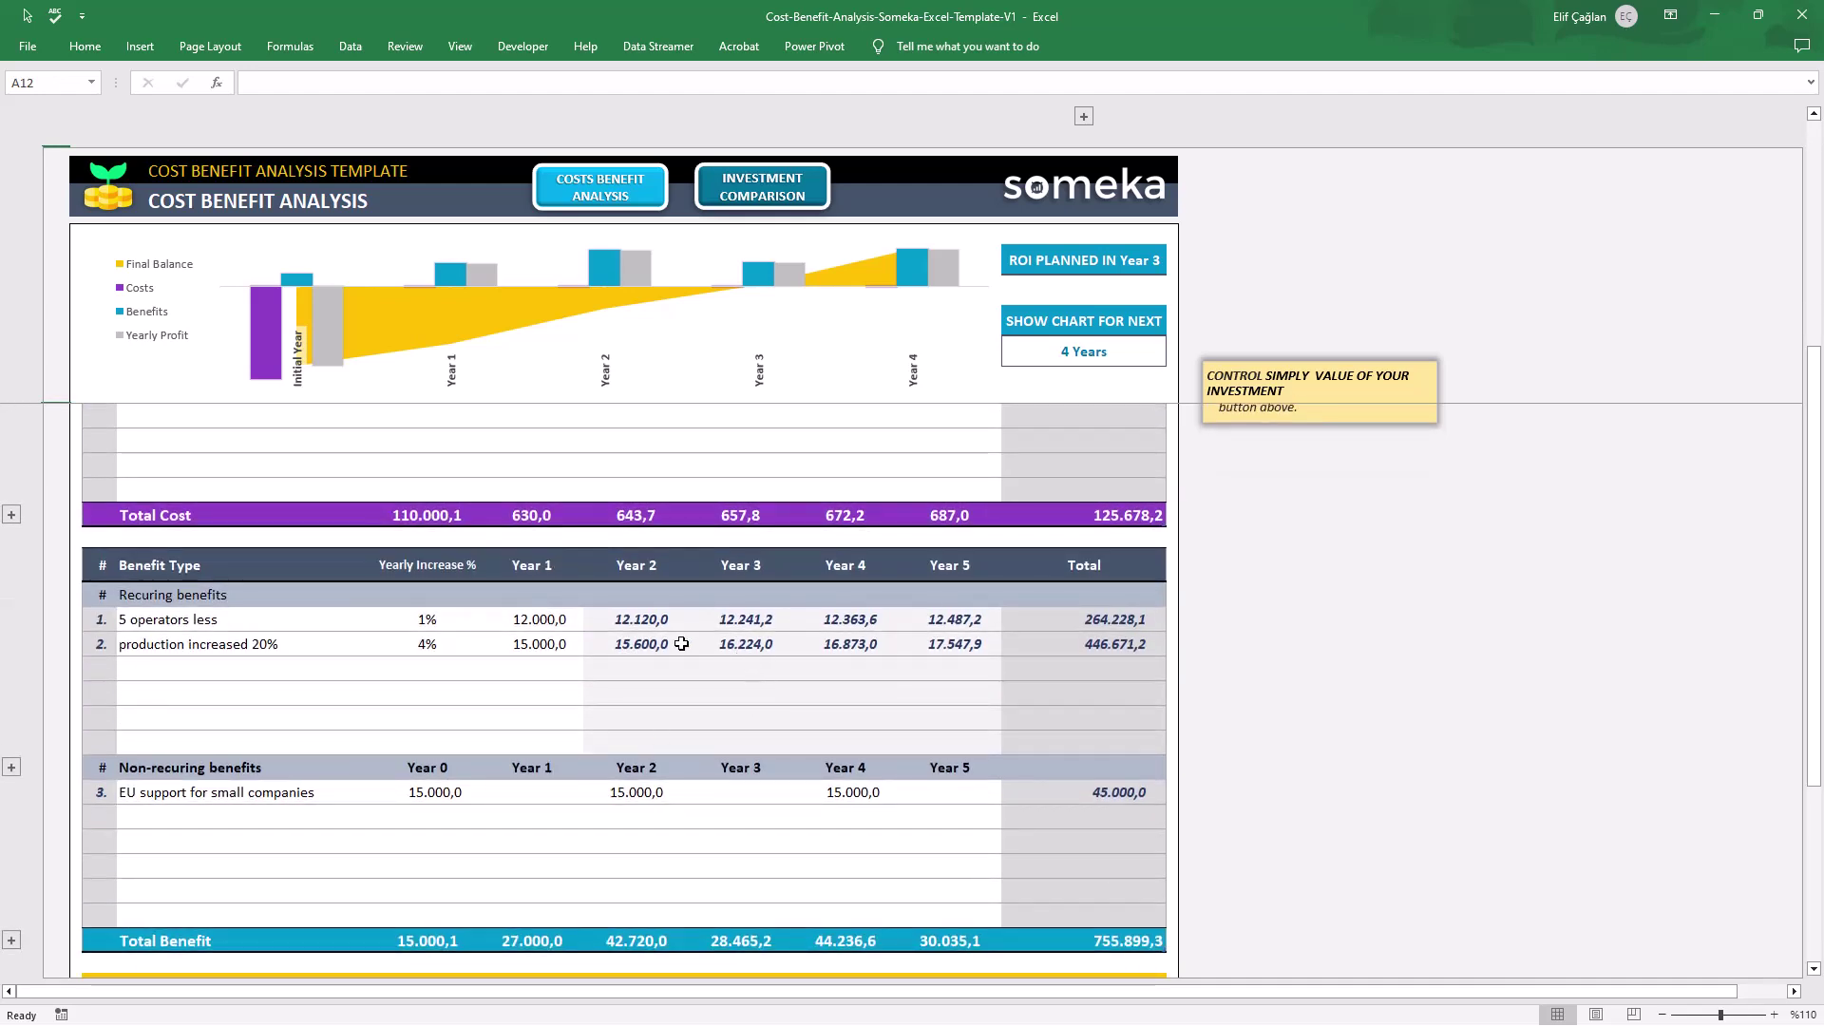
scroll(675, 632, "up", 3)
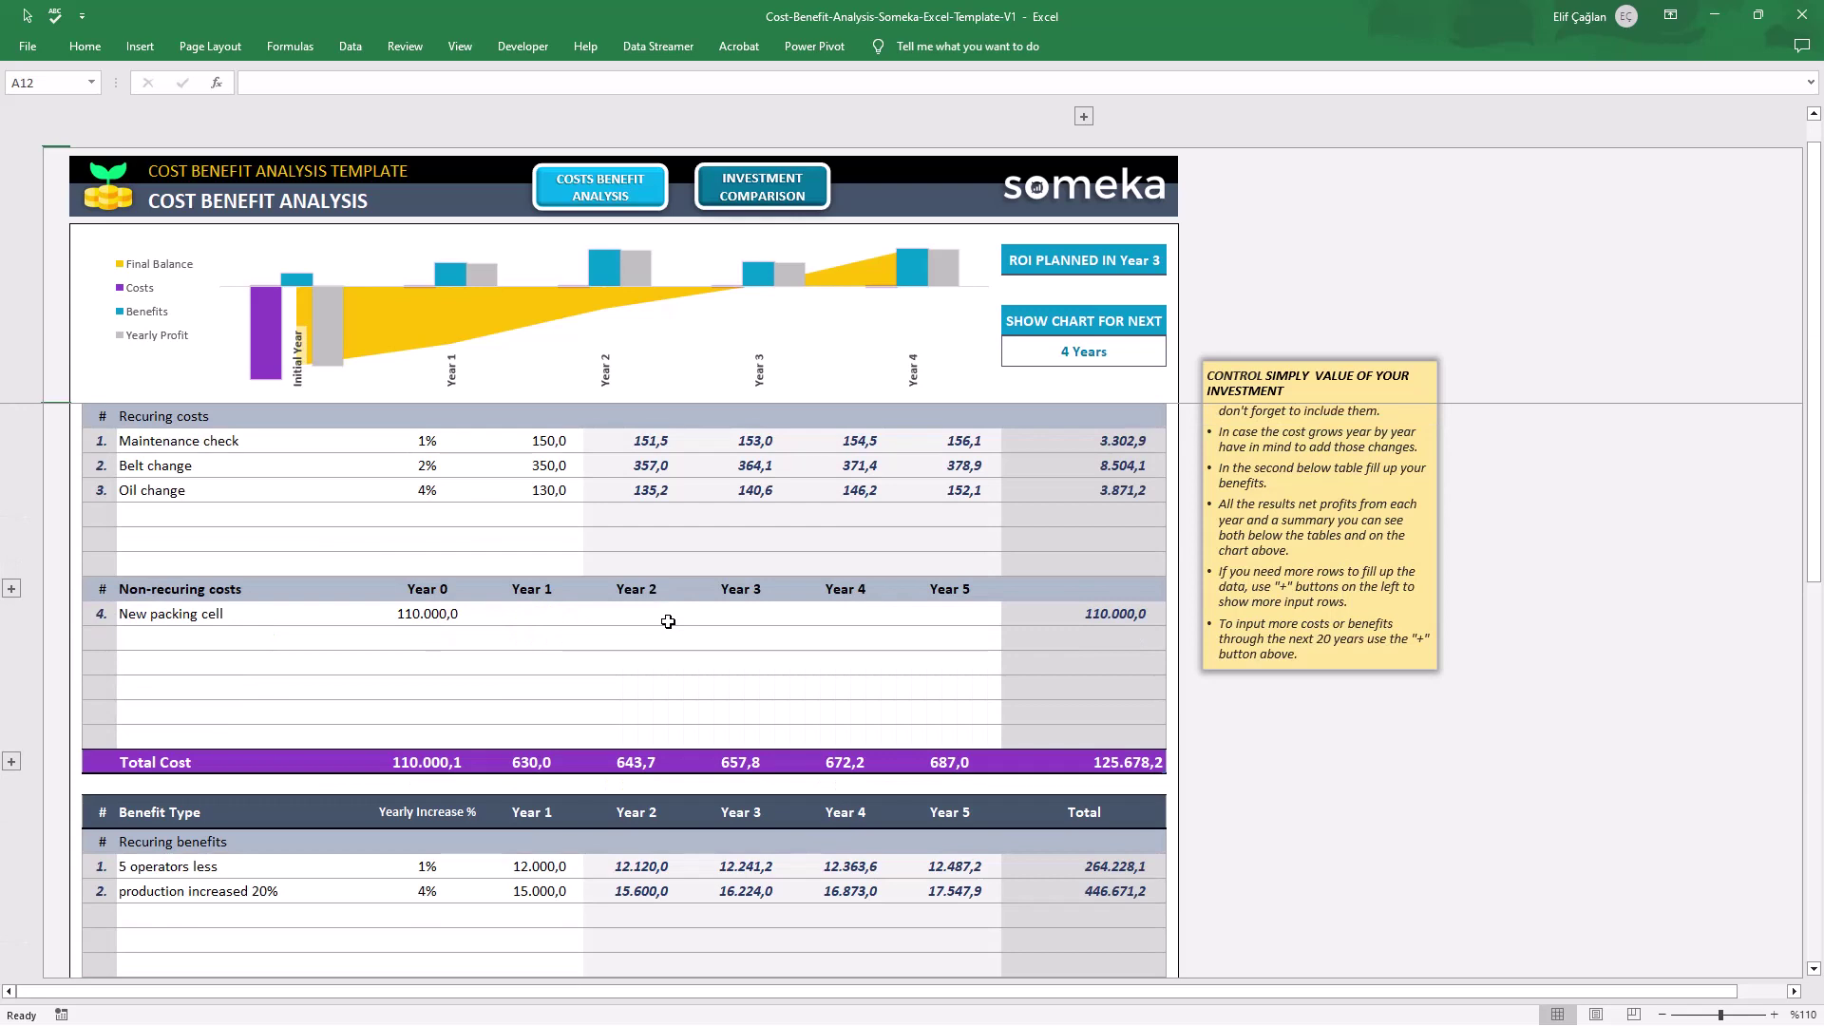
Point out the recurring and non-recurring cost and benefit sections of the analysis table.
left_click(177, 419)
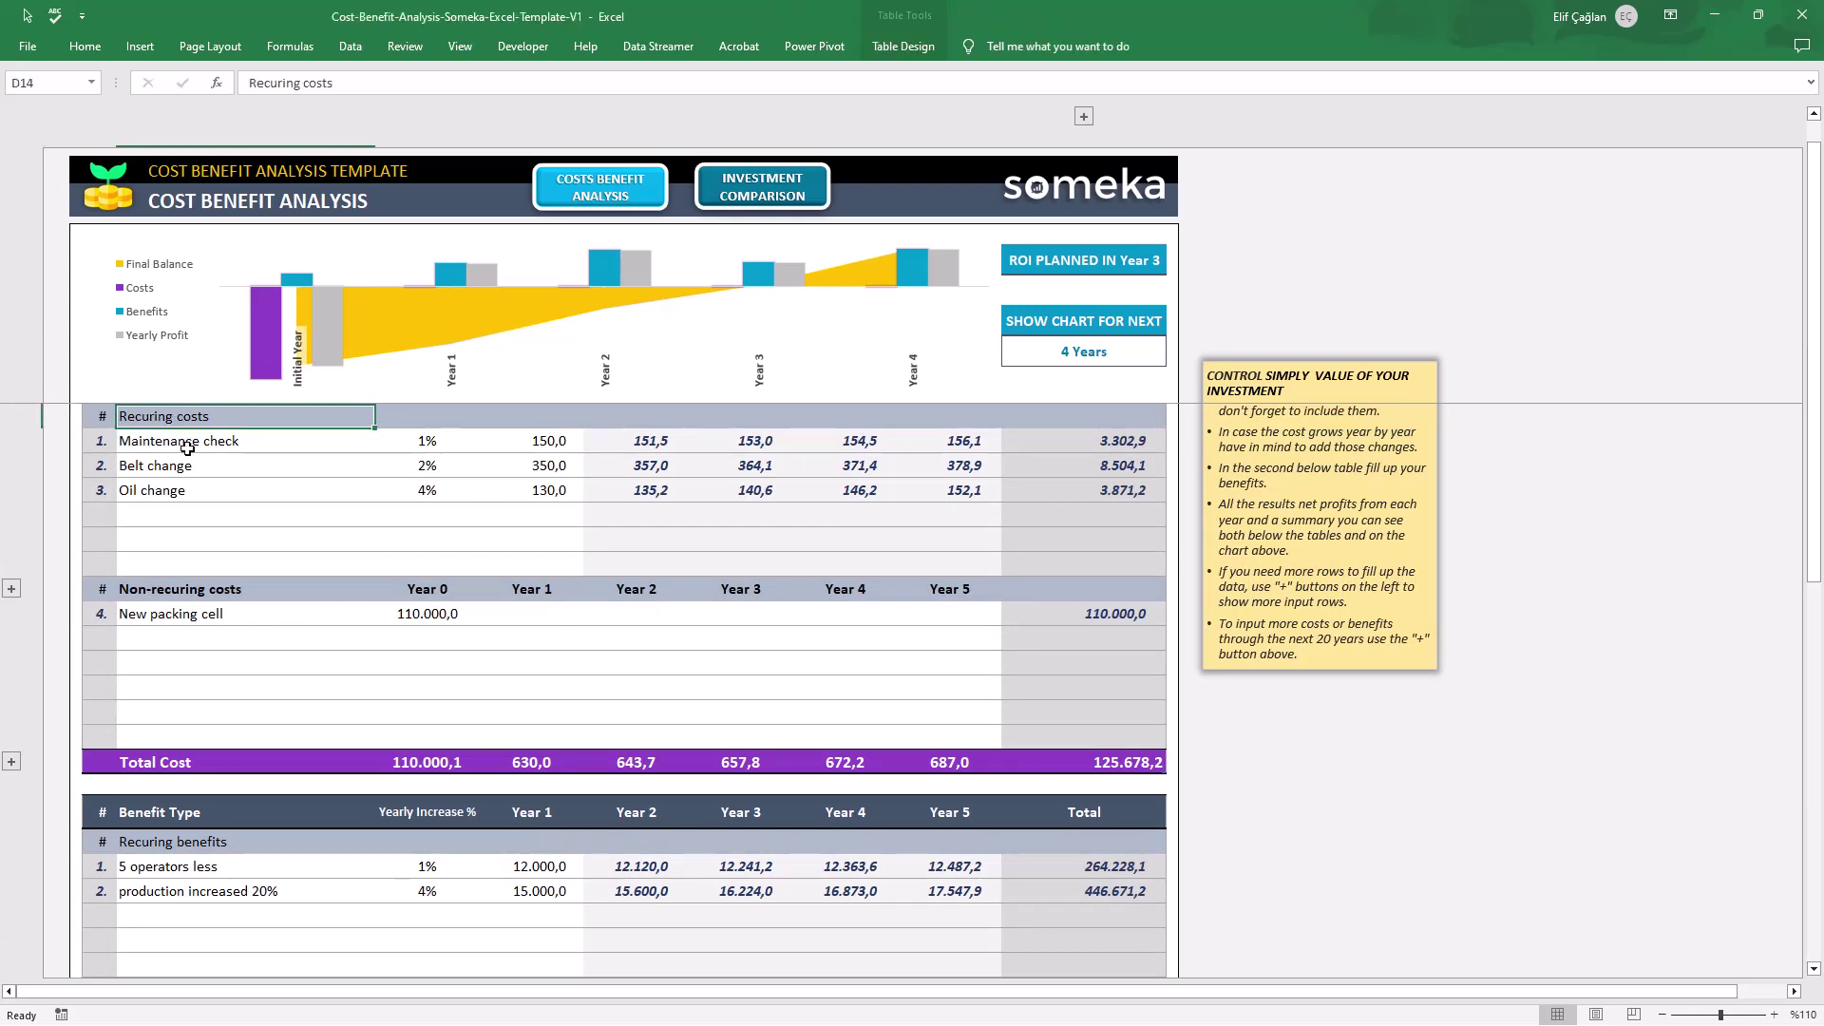
left_click(226, 588)
scroll(372, 635, "down", 2)
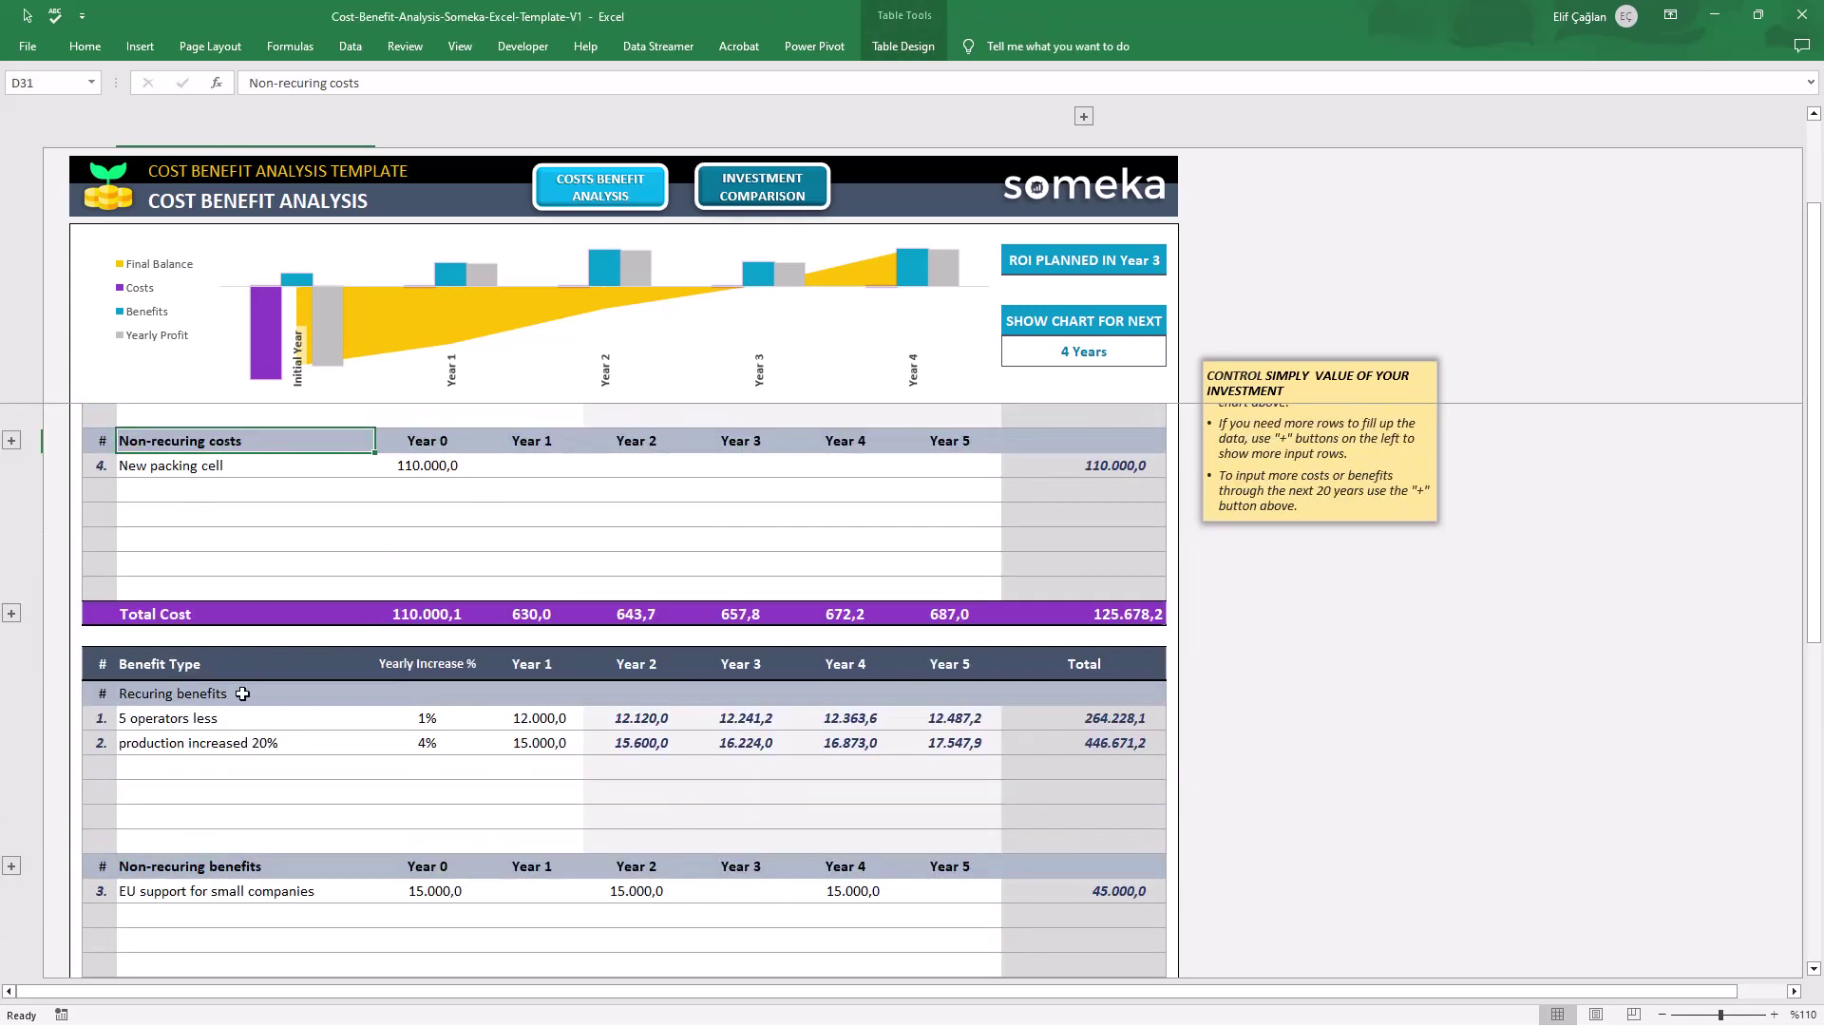
left_click(242, 694)
scroll(280, 711, "down", 1)
scroll(279, 712, "down", 1)
left_click(271, 758)
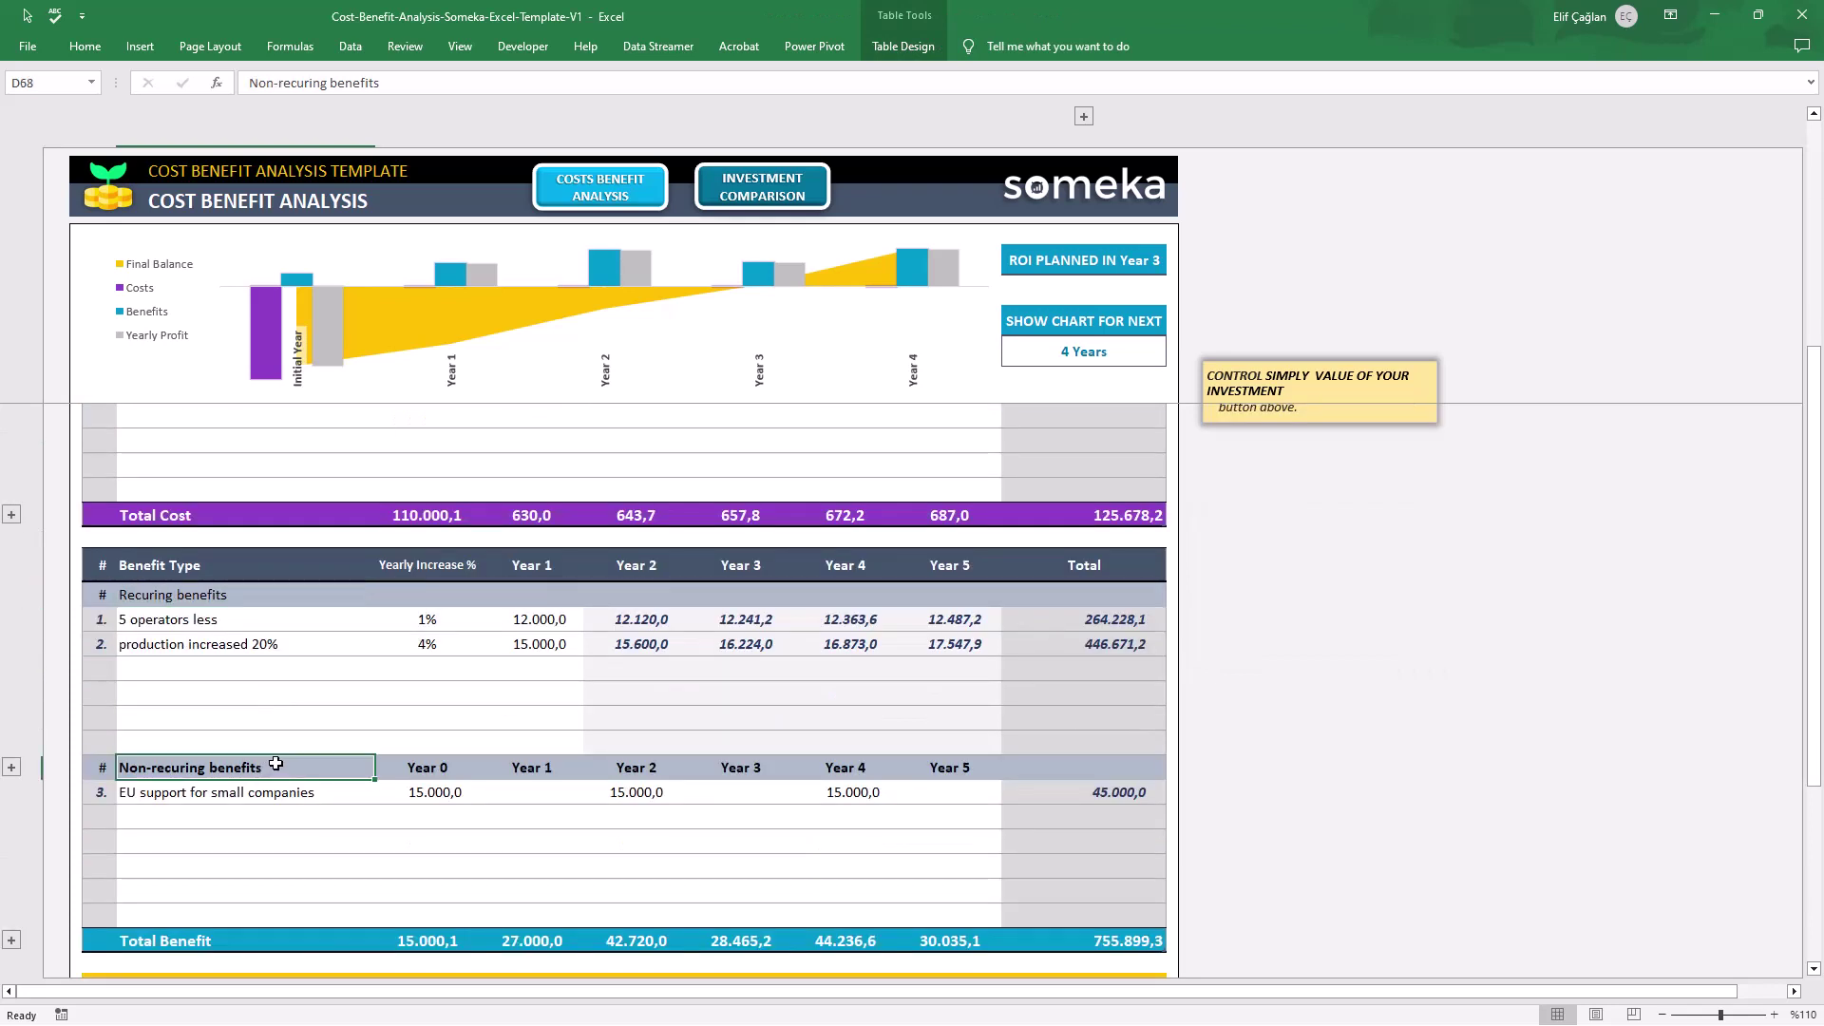
scroll(271, 758, "up", 4)
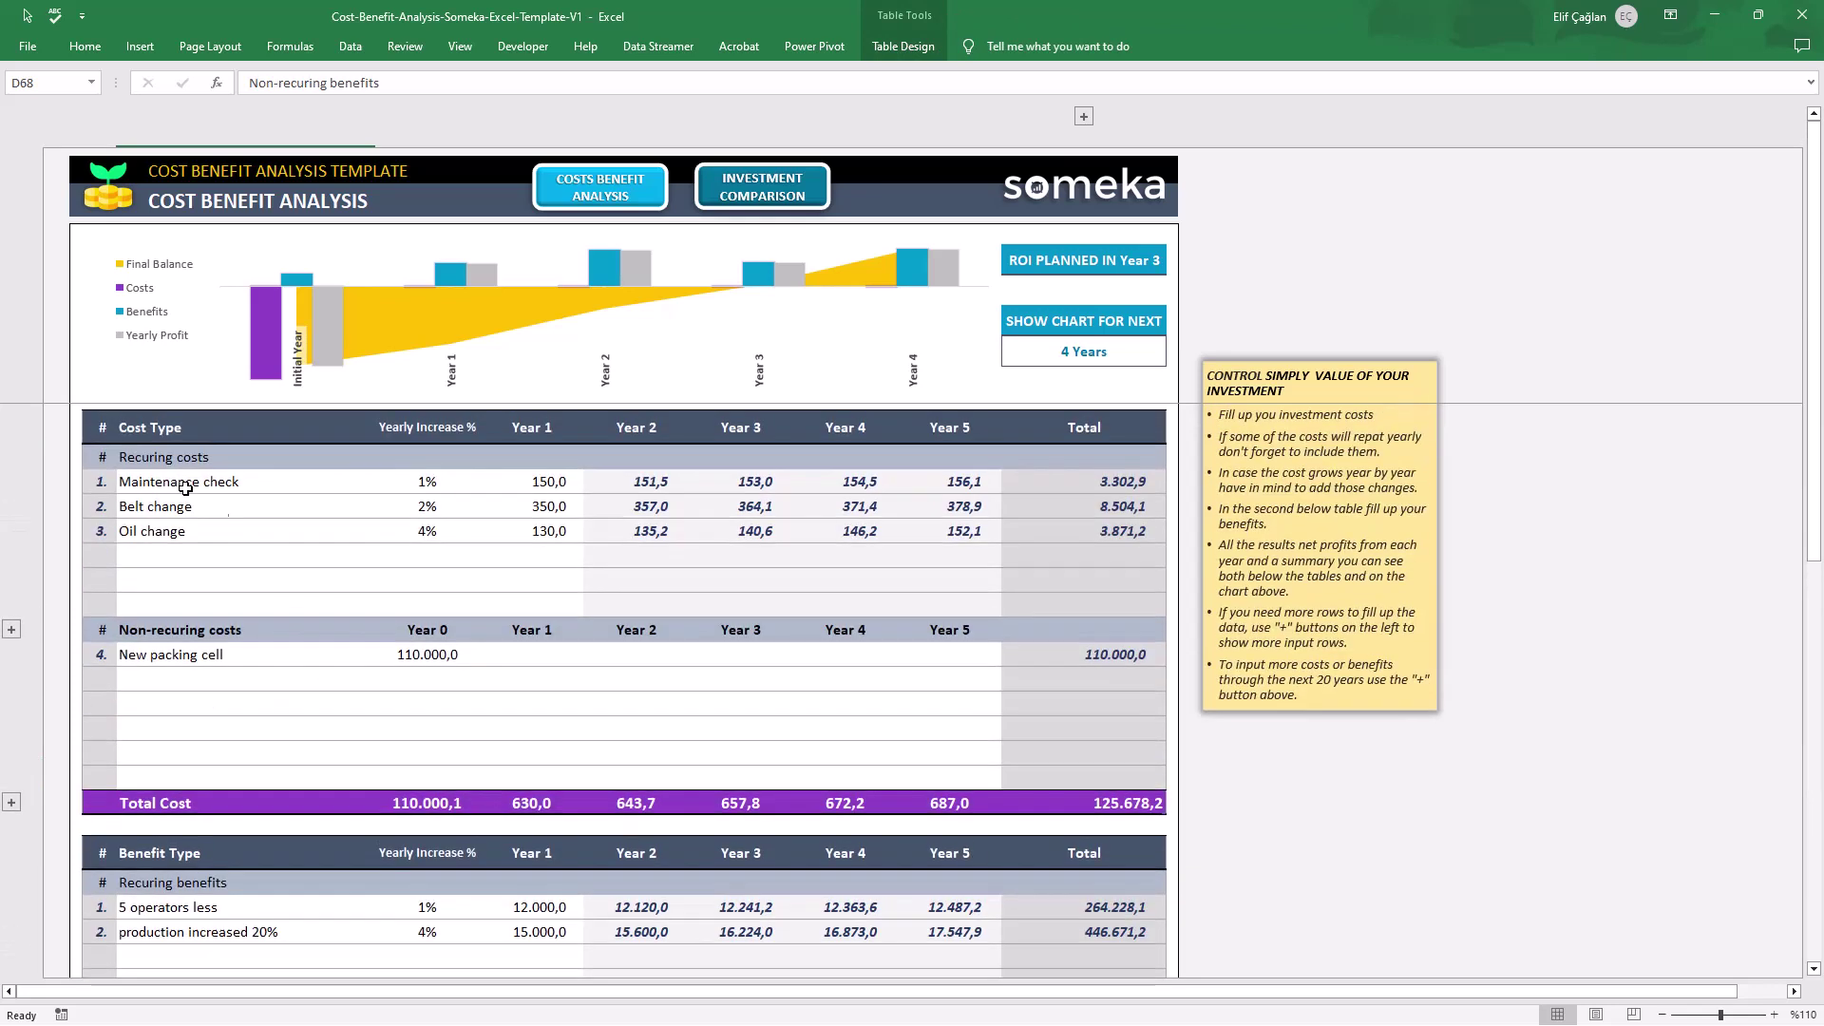
left_click(67, 407)
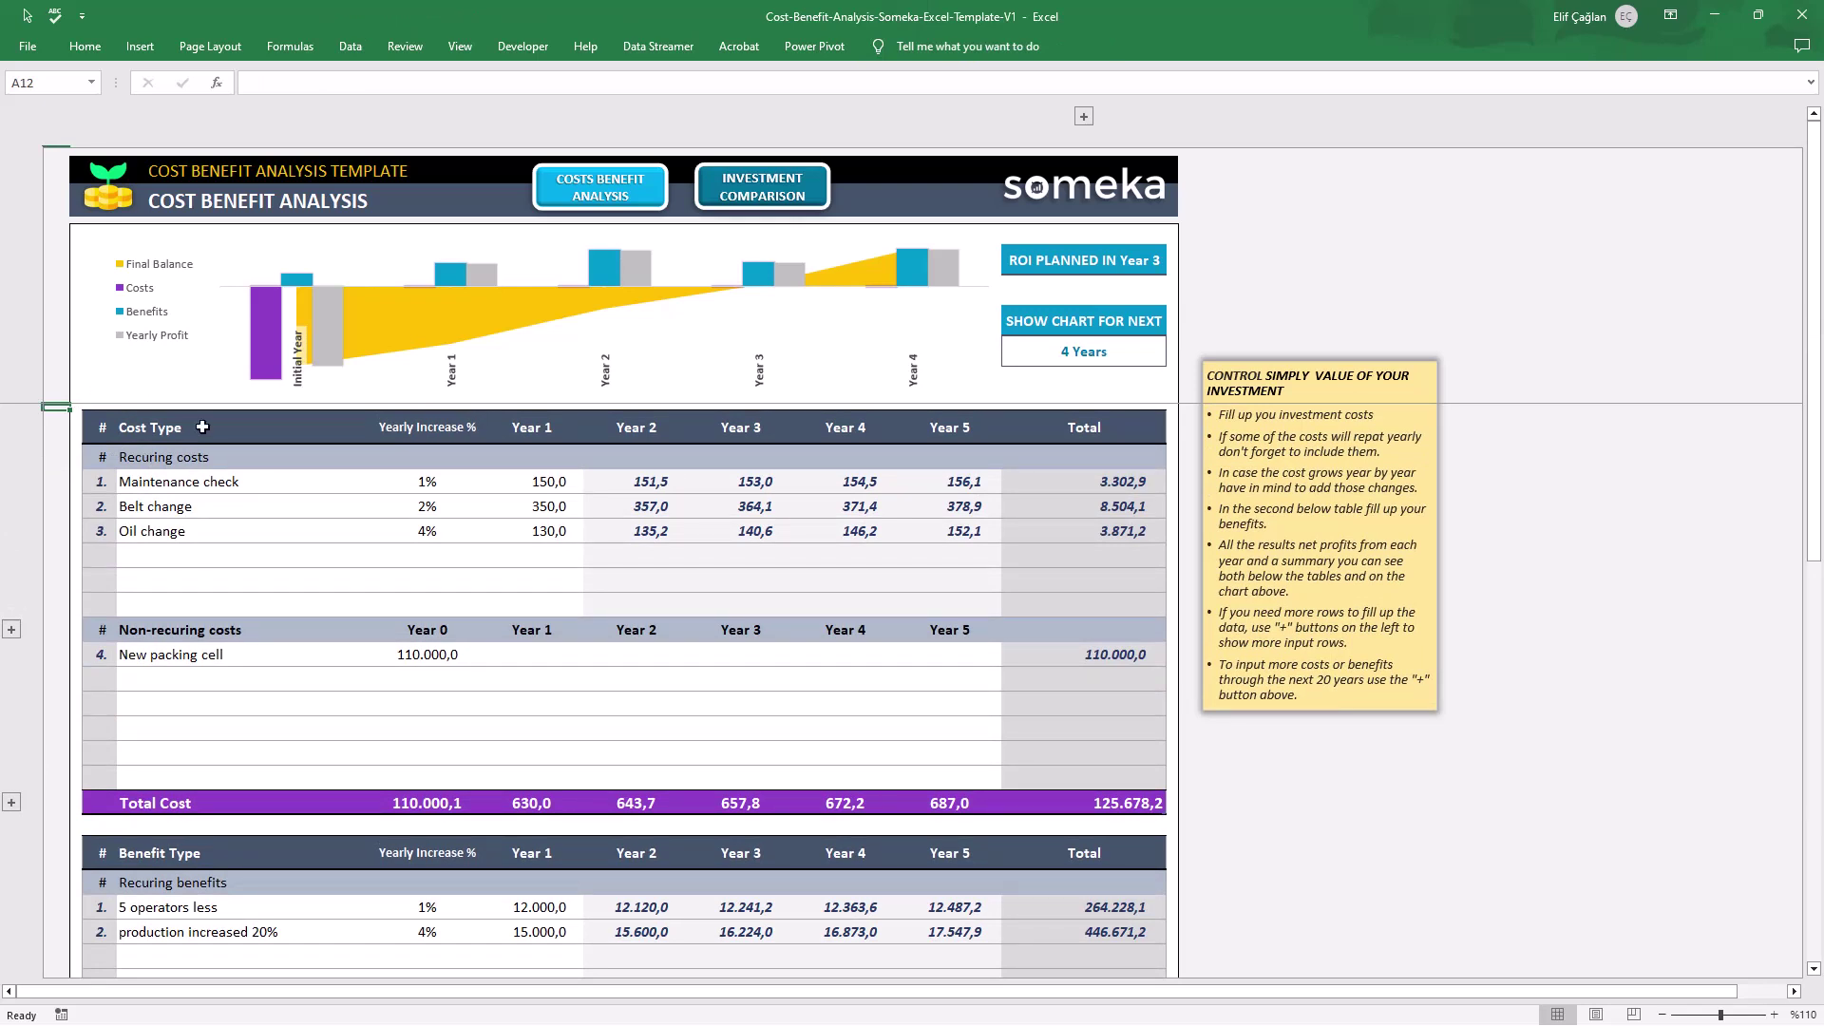
Add a 'Machine operator' recurring cost with 1% yearly increase and 1500 in Year 1.
left_click(178, 559)
type("Machine operator")
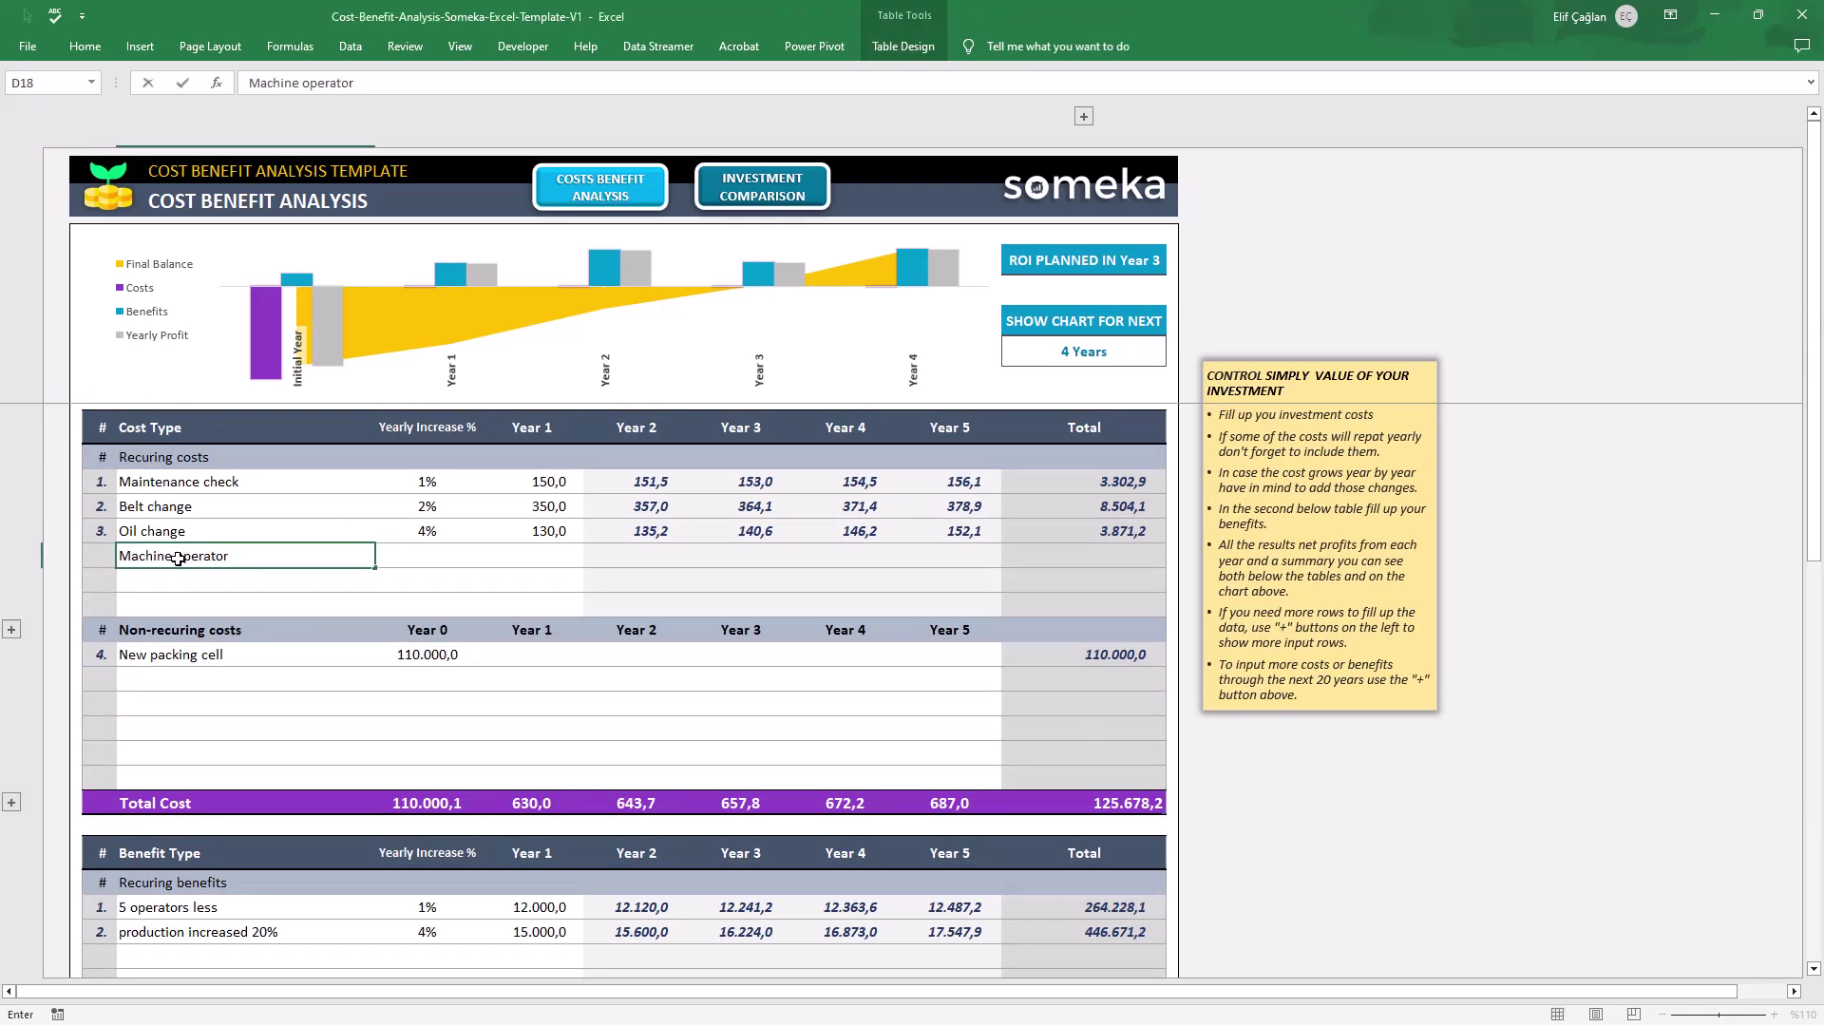
key("Tab")
type("%")
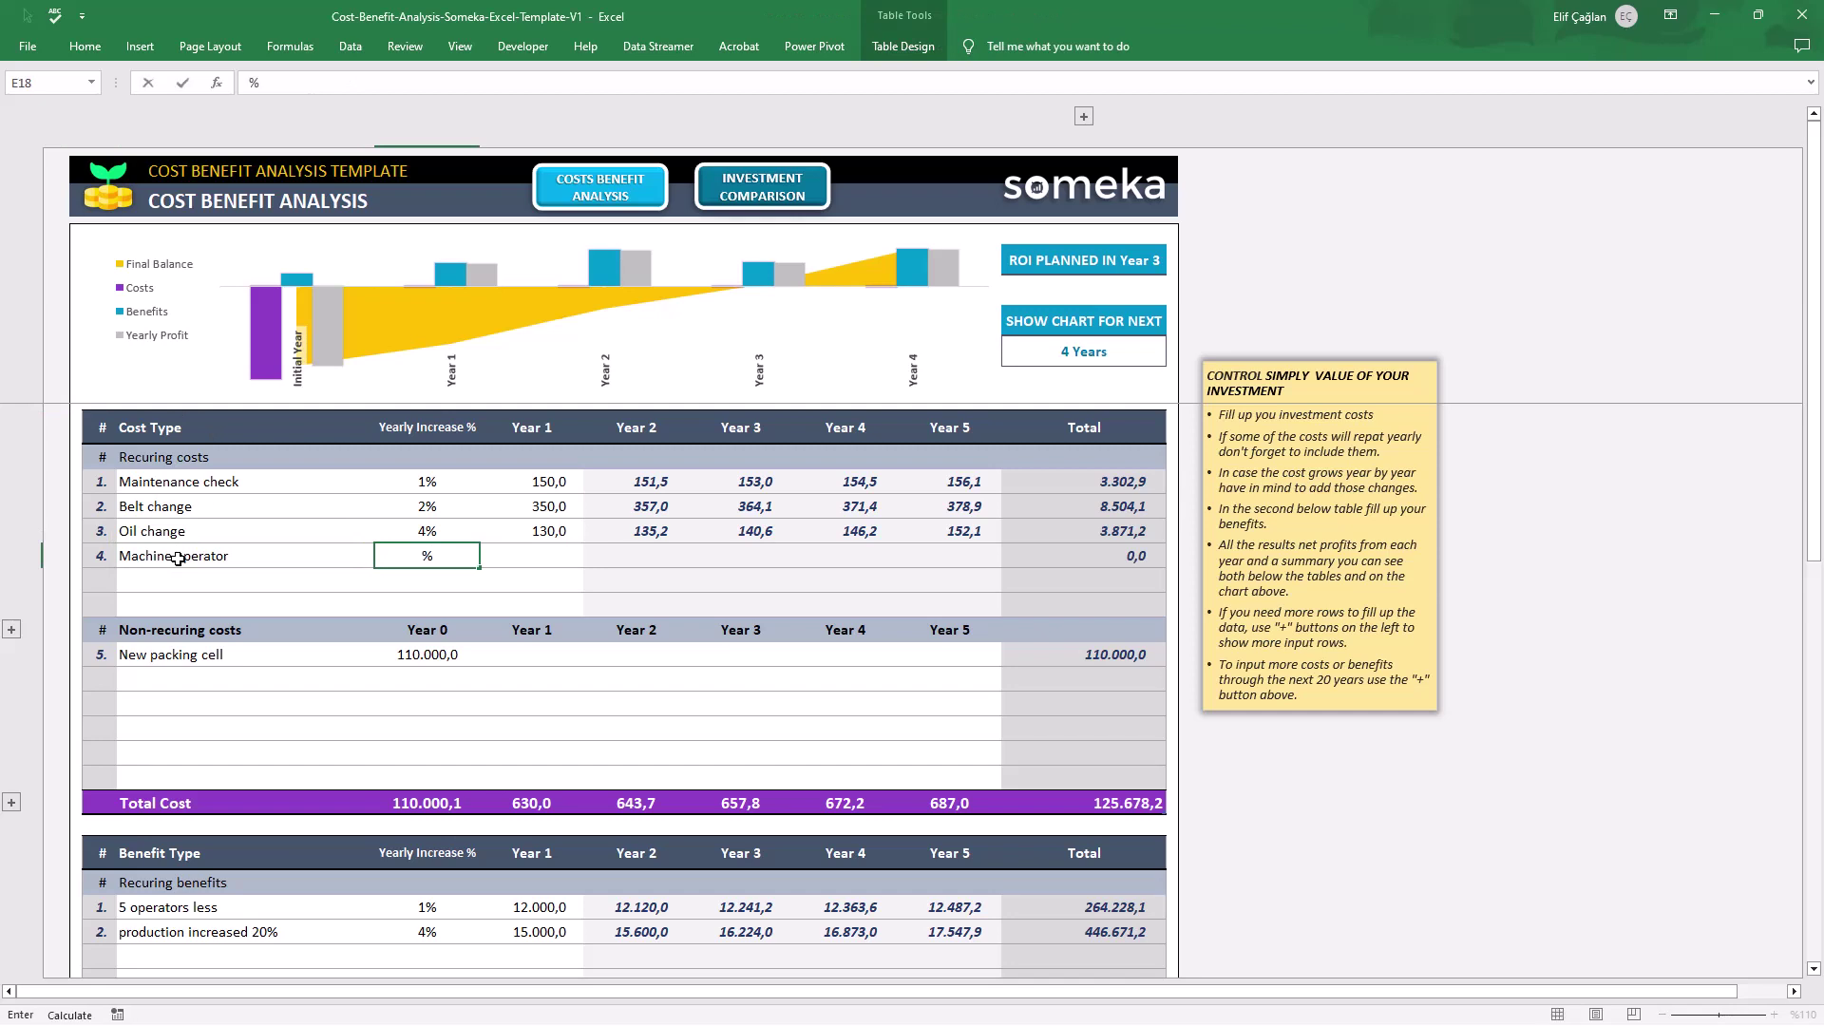
type("1")
key("Tab")
type("1500")
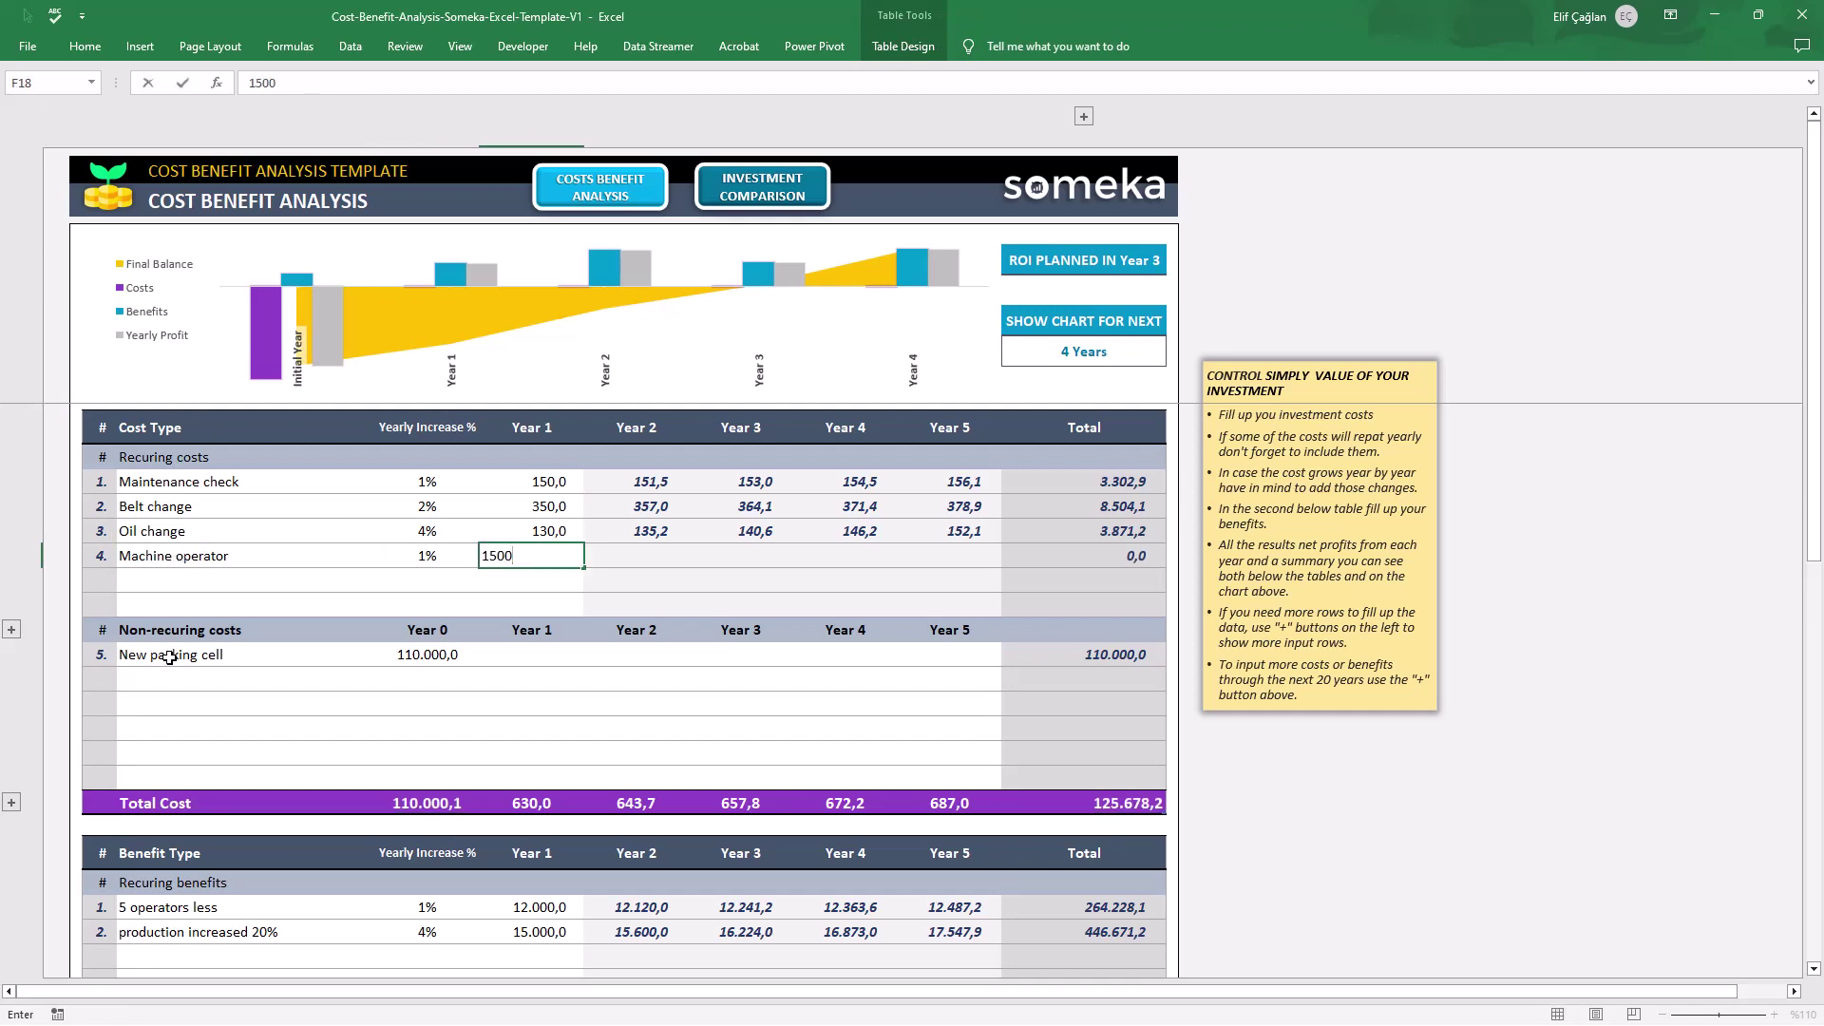
Add a 'Reorganization of factory a' non-recurring cost of 10000 in Year 0.
left_click(198, 683)
type("Reorganization o")
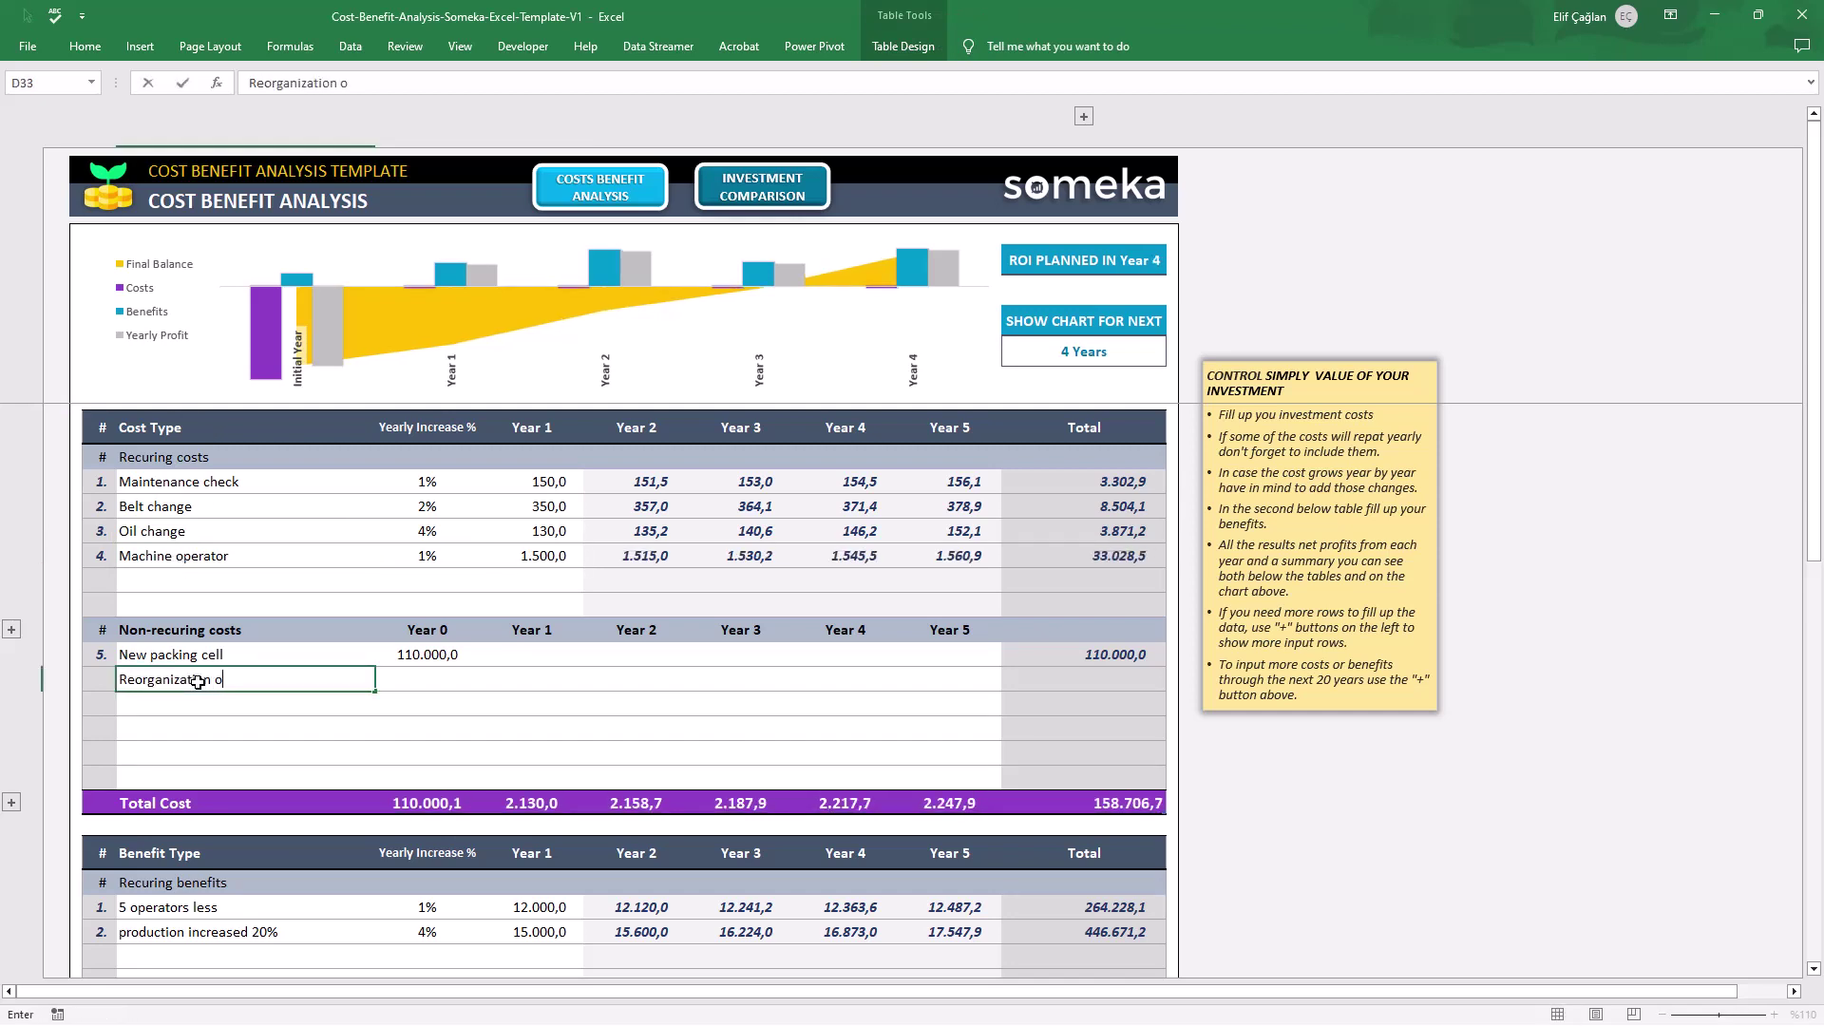
type("f factory area")
key("Tab")
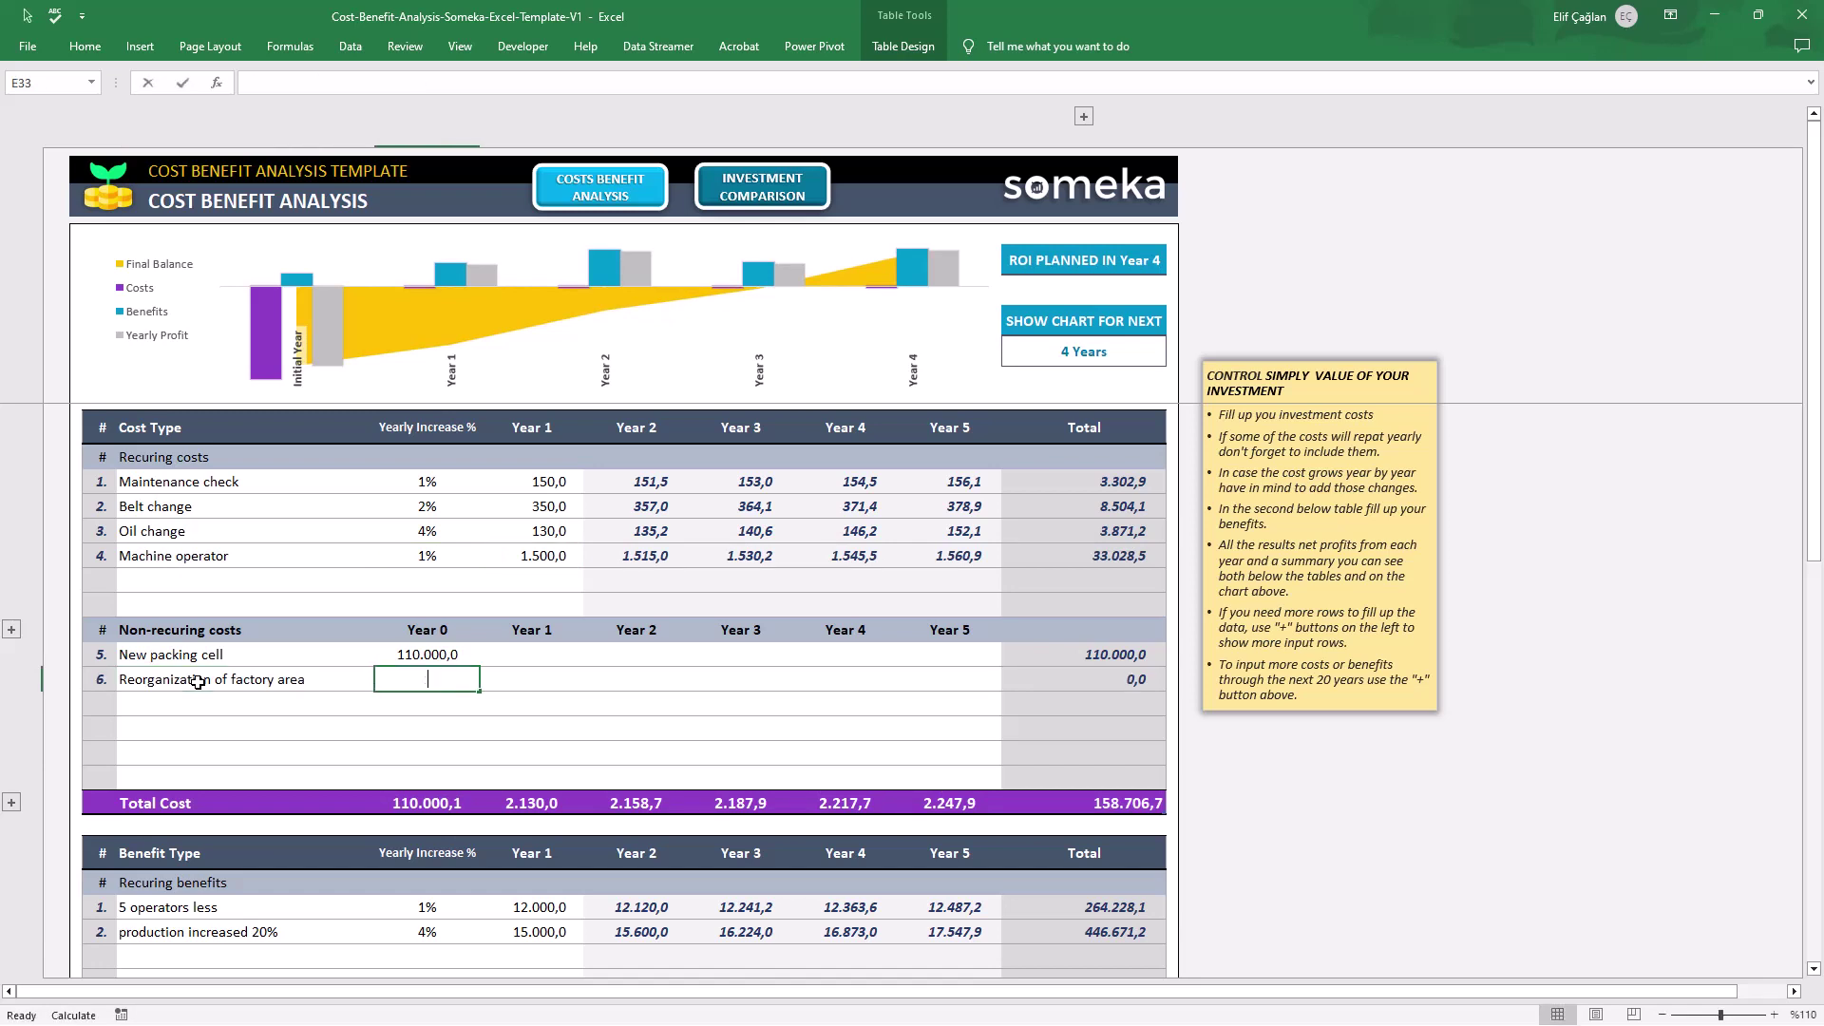
type("10000")
scroll(200, 713, "down", 3)
Add a '3 people less' recurring benefit with 5% yearly increase and 13000 in Year 1.
left_click(205, 744)
type("3 people less")
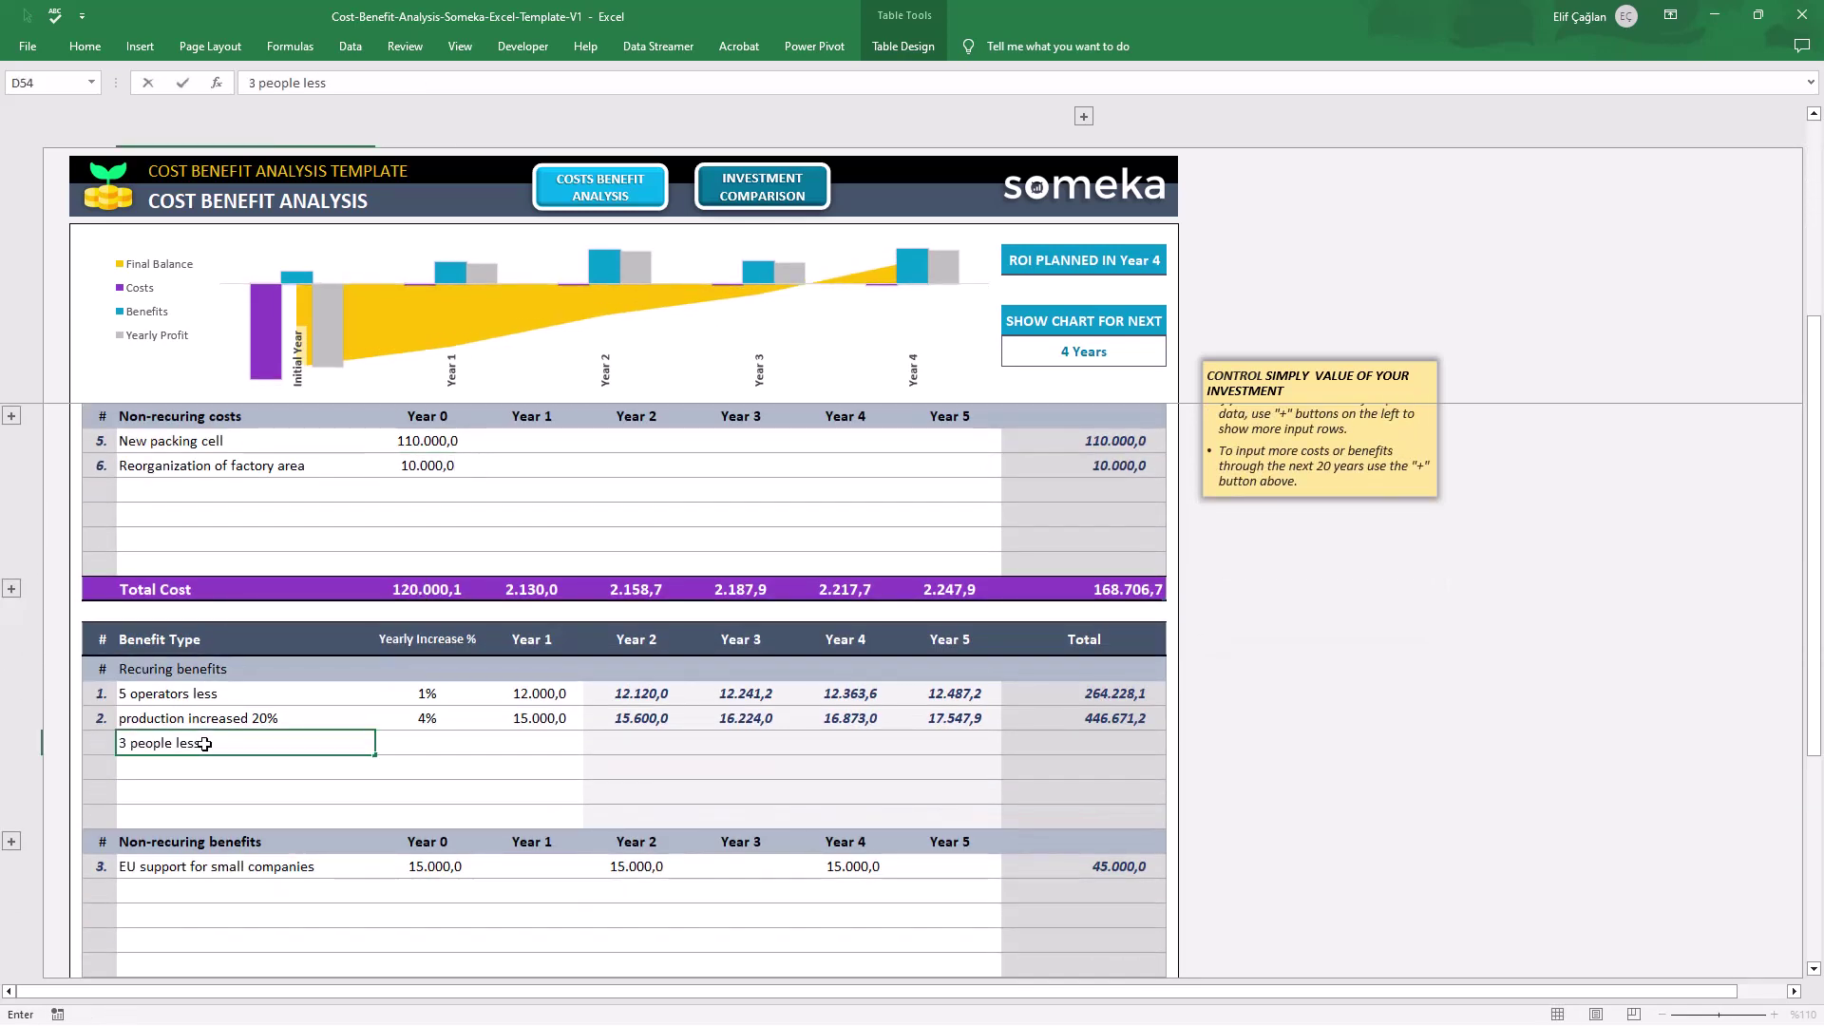
key("Tab")
type("5")
key("Tab")
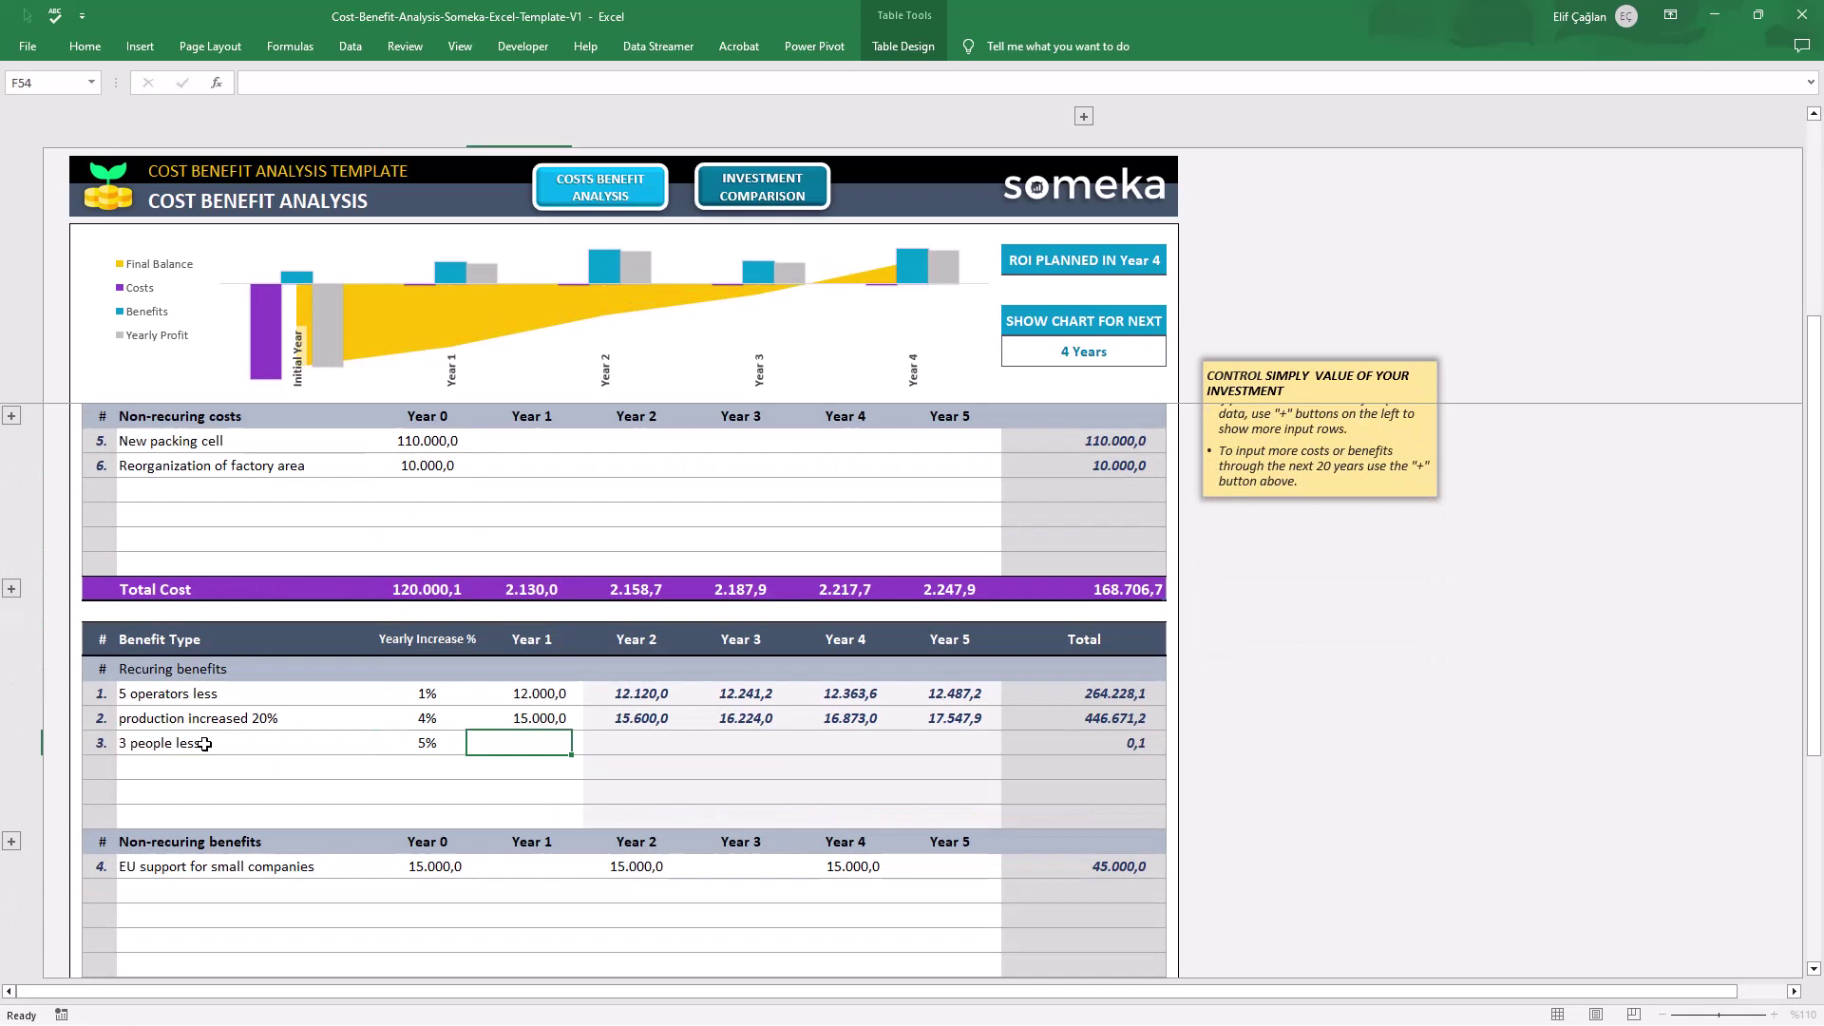
type("13000")
key("Return")
Add a 'Sales of a machine' non-recurring benefit of 2000 in Year 0, then return to A1.
scroll(205, 744, "down", 2)
left_click(248, 744)
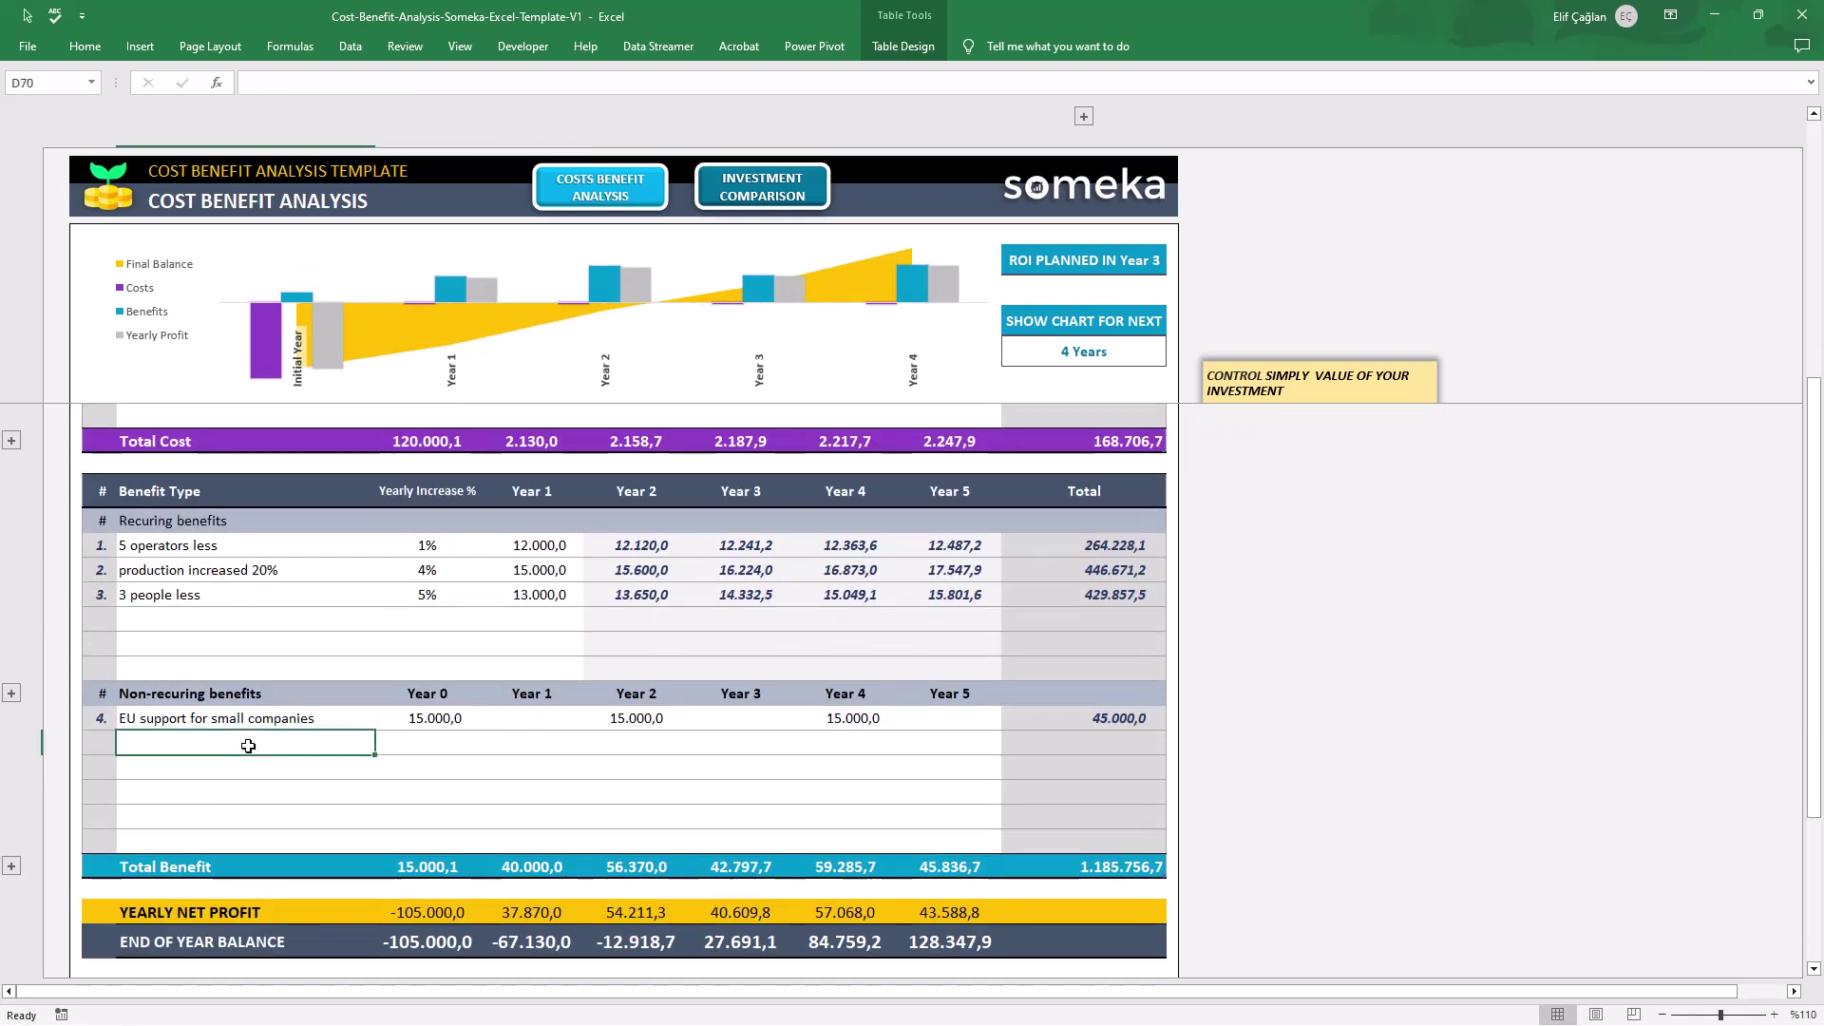
type("Sales of a machine")
key("Tab")
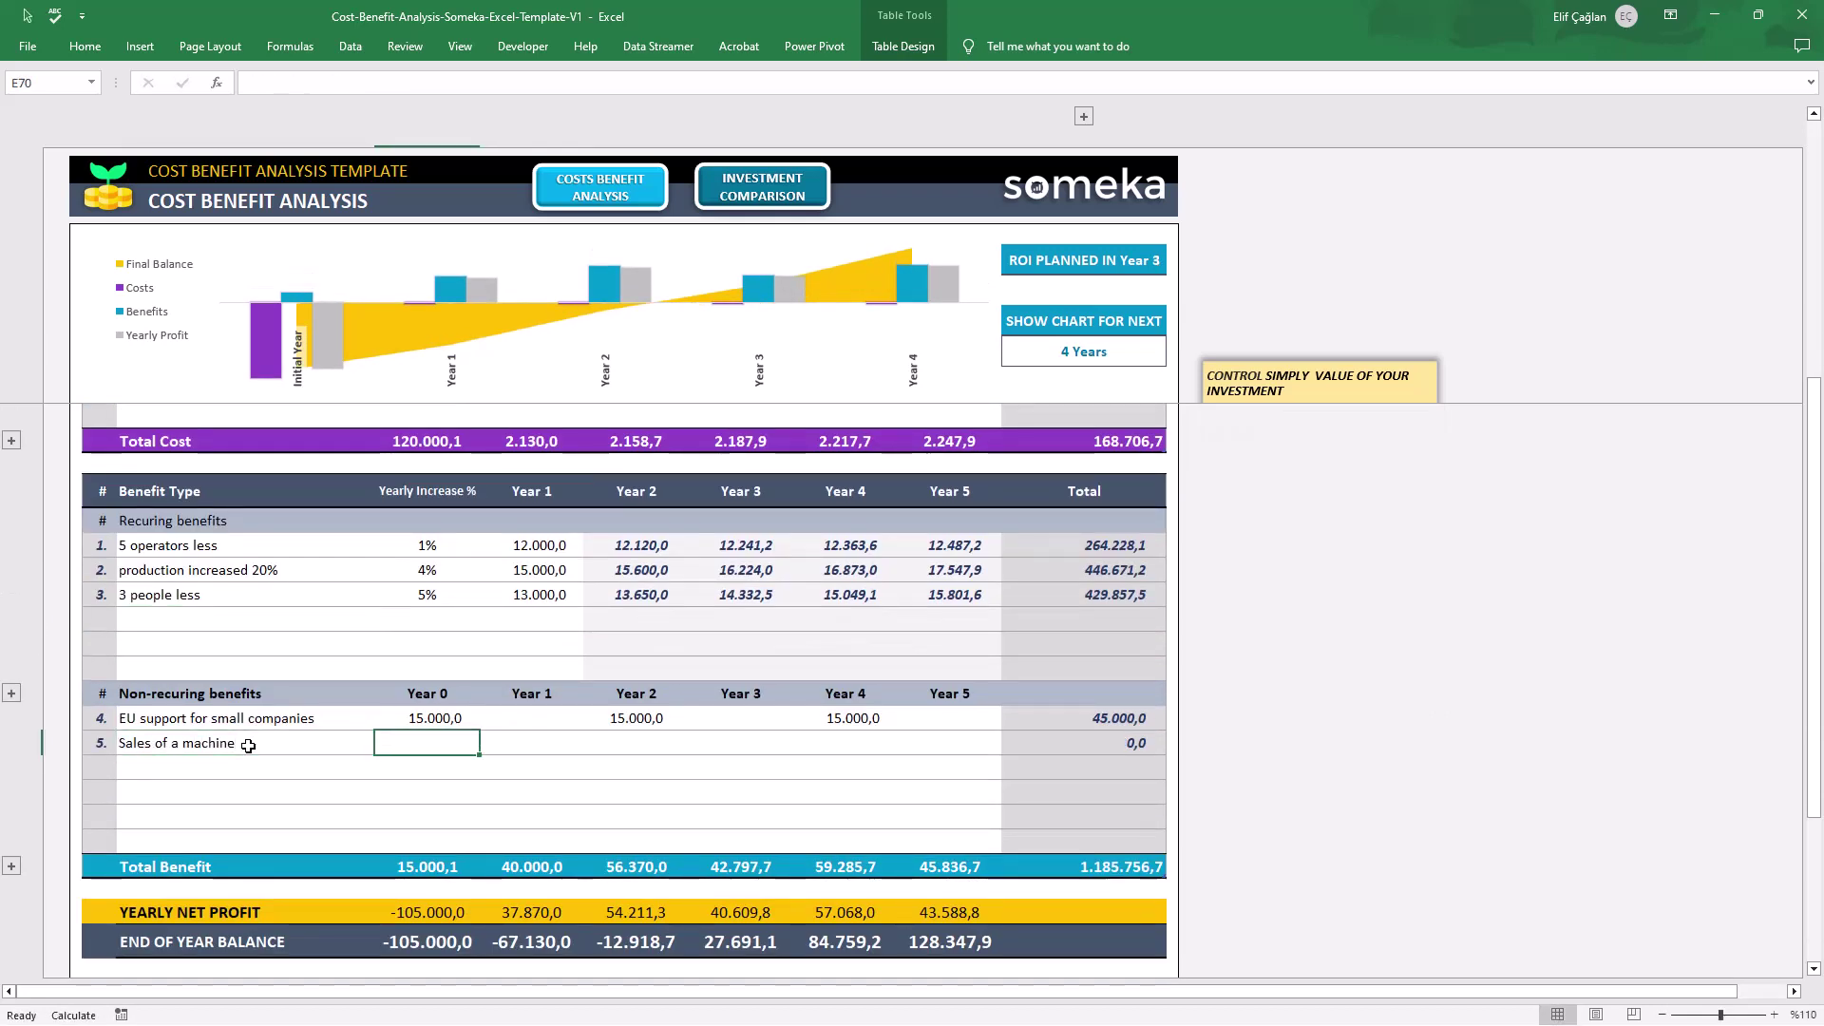
type("2000")
key("Return")
scroll(248, 746, "up", 5)
key("ctrl+Home")
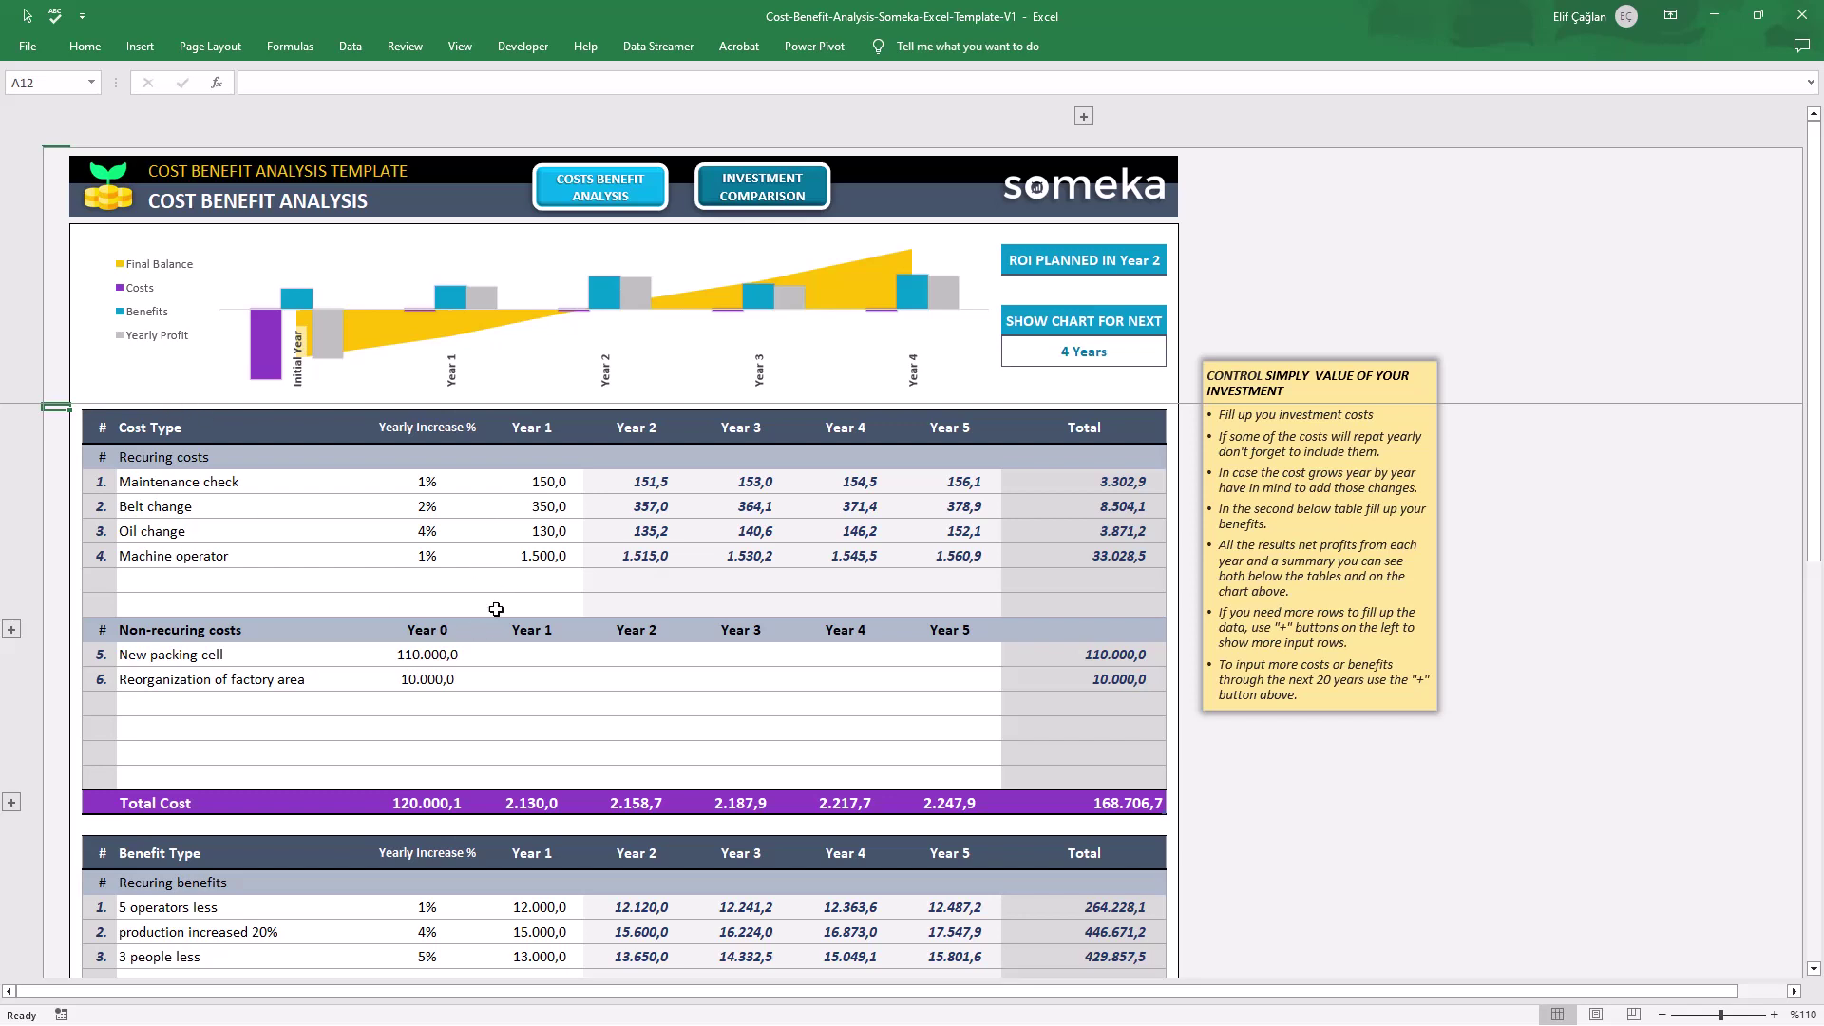
Review the recurring cost amounts, then enter 50000 as the New packing cell's Year 2 cost.
left_click_drag(558, 479, 556, 558)
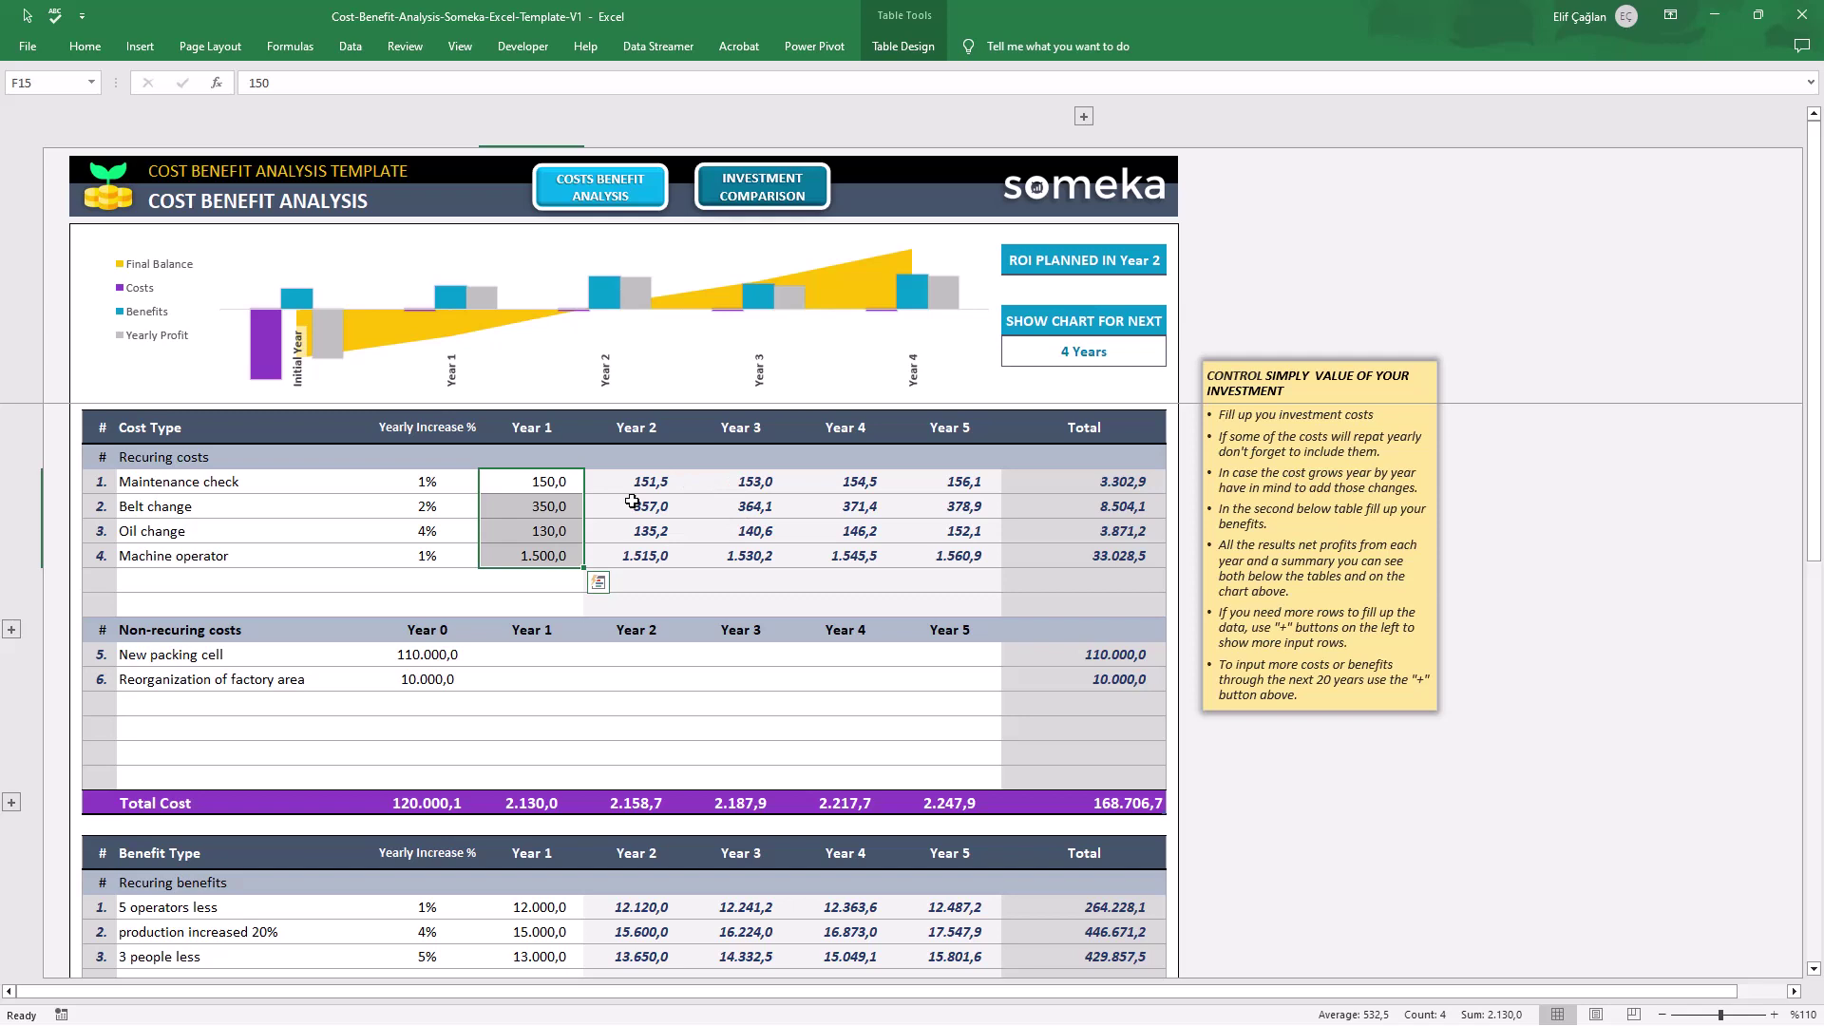
left_click(410, 655)
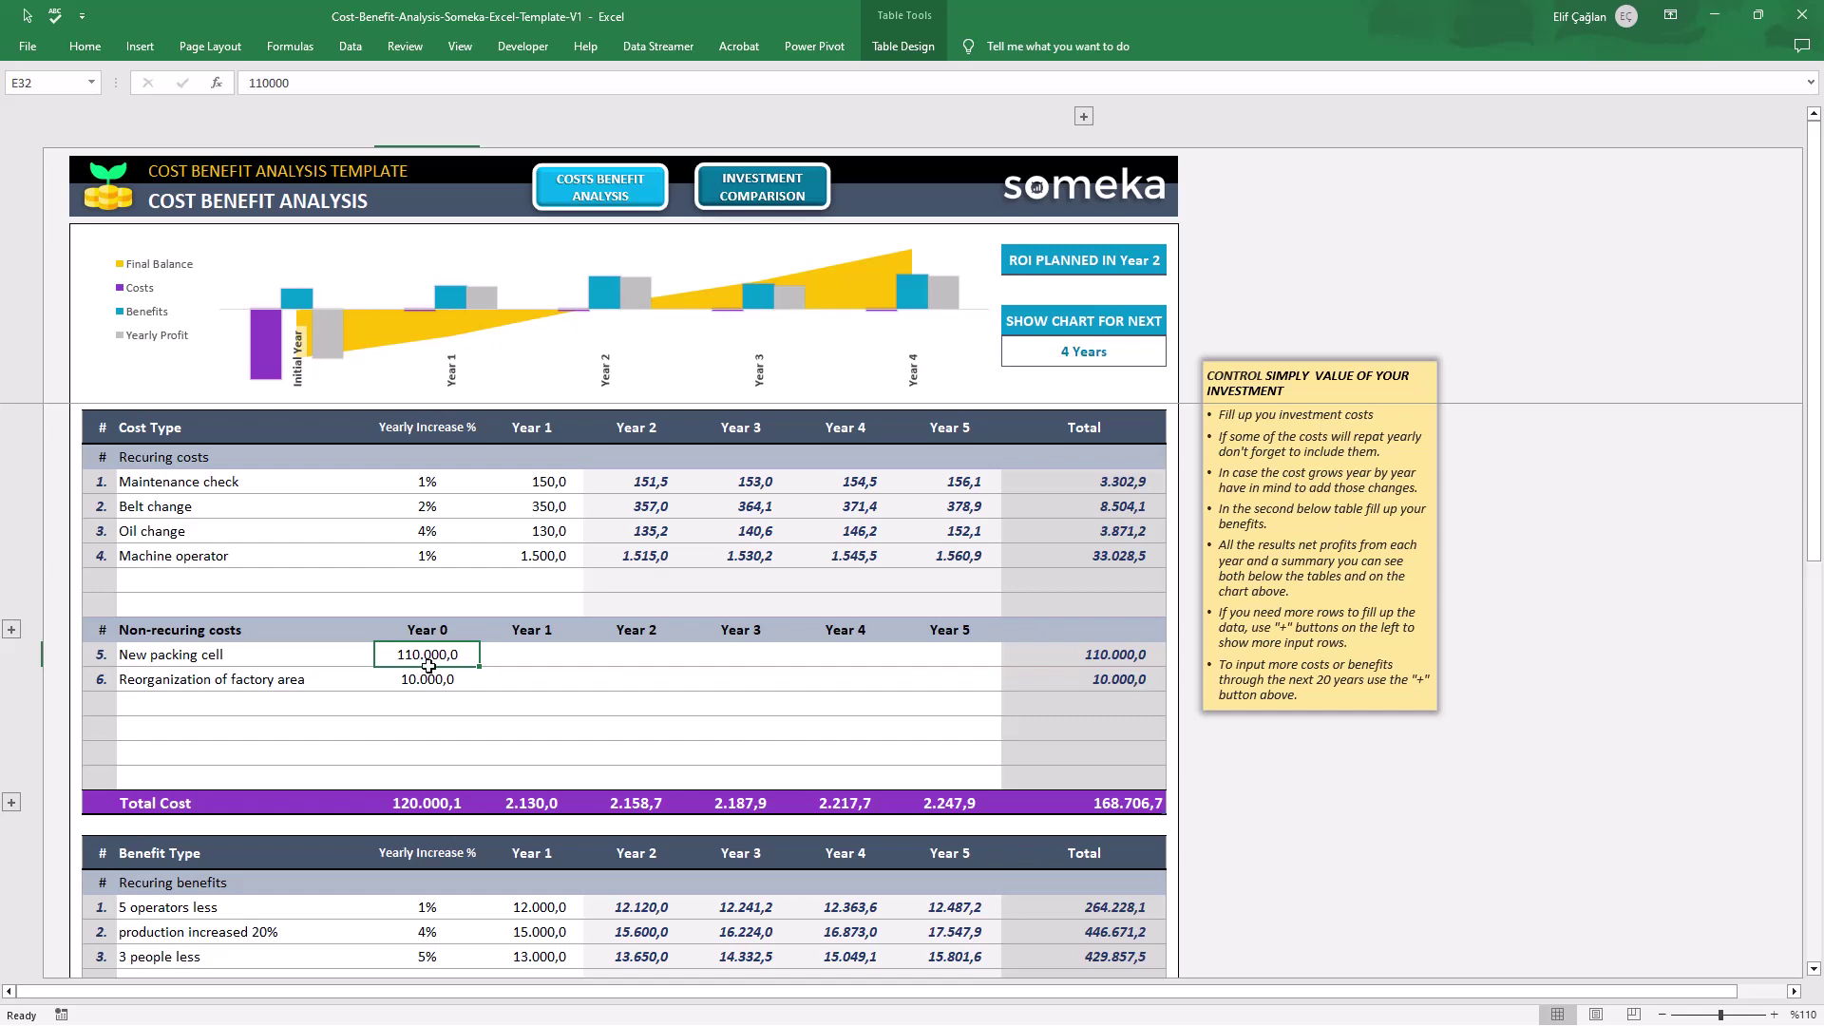
left_click(521, 657)
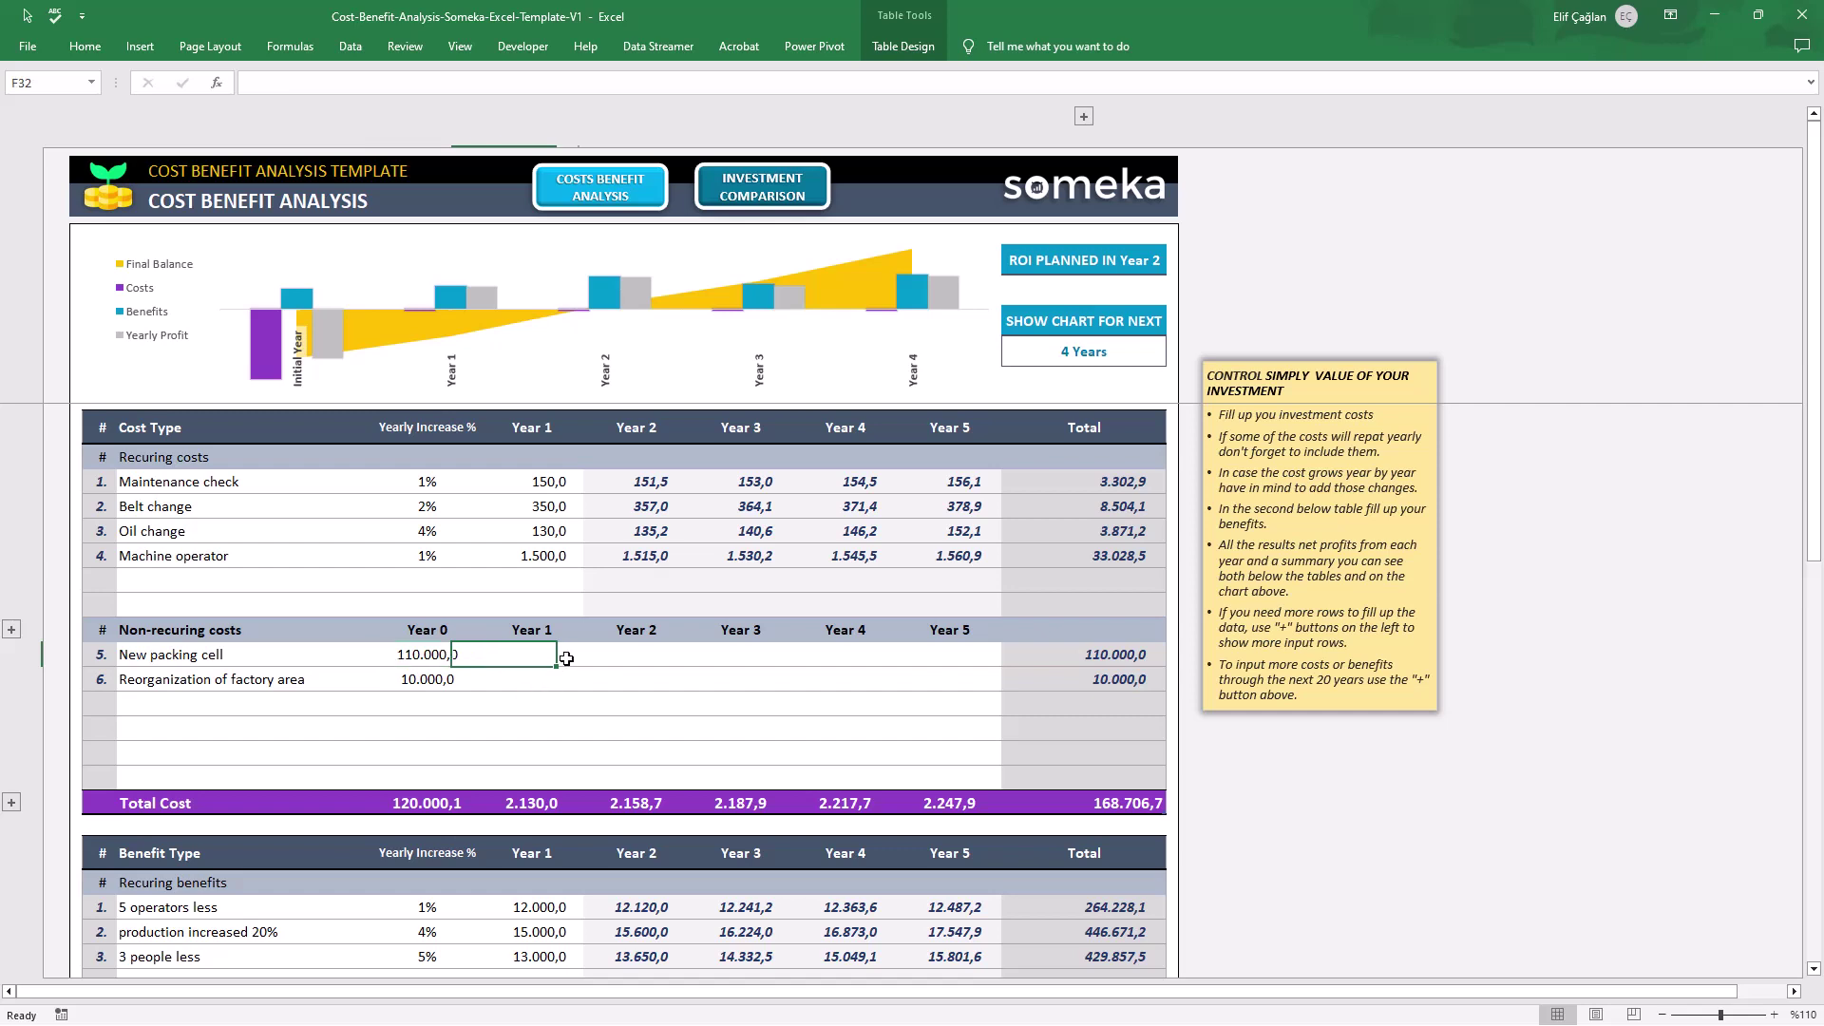
left_click(666, 664)
type("50000")
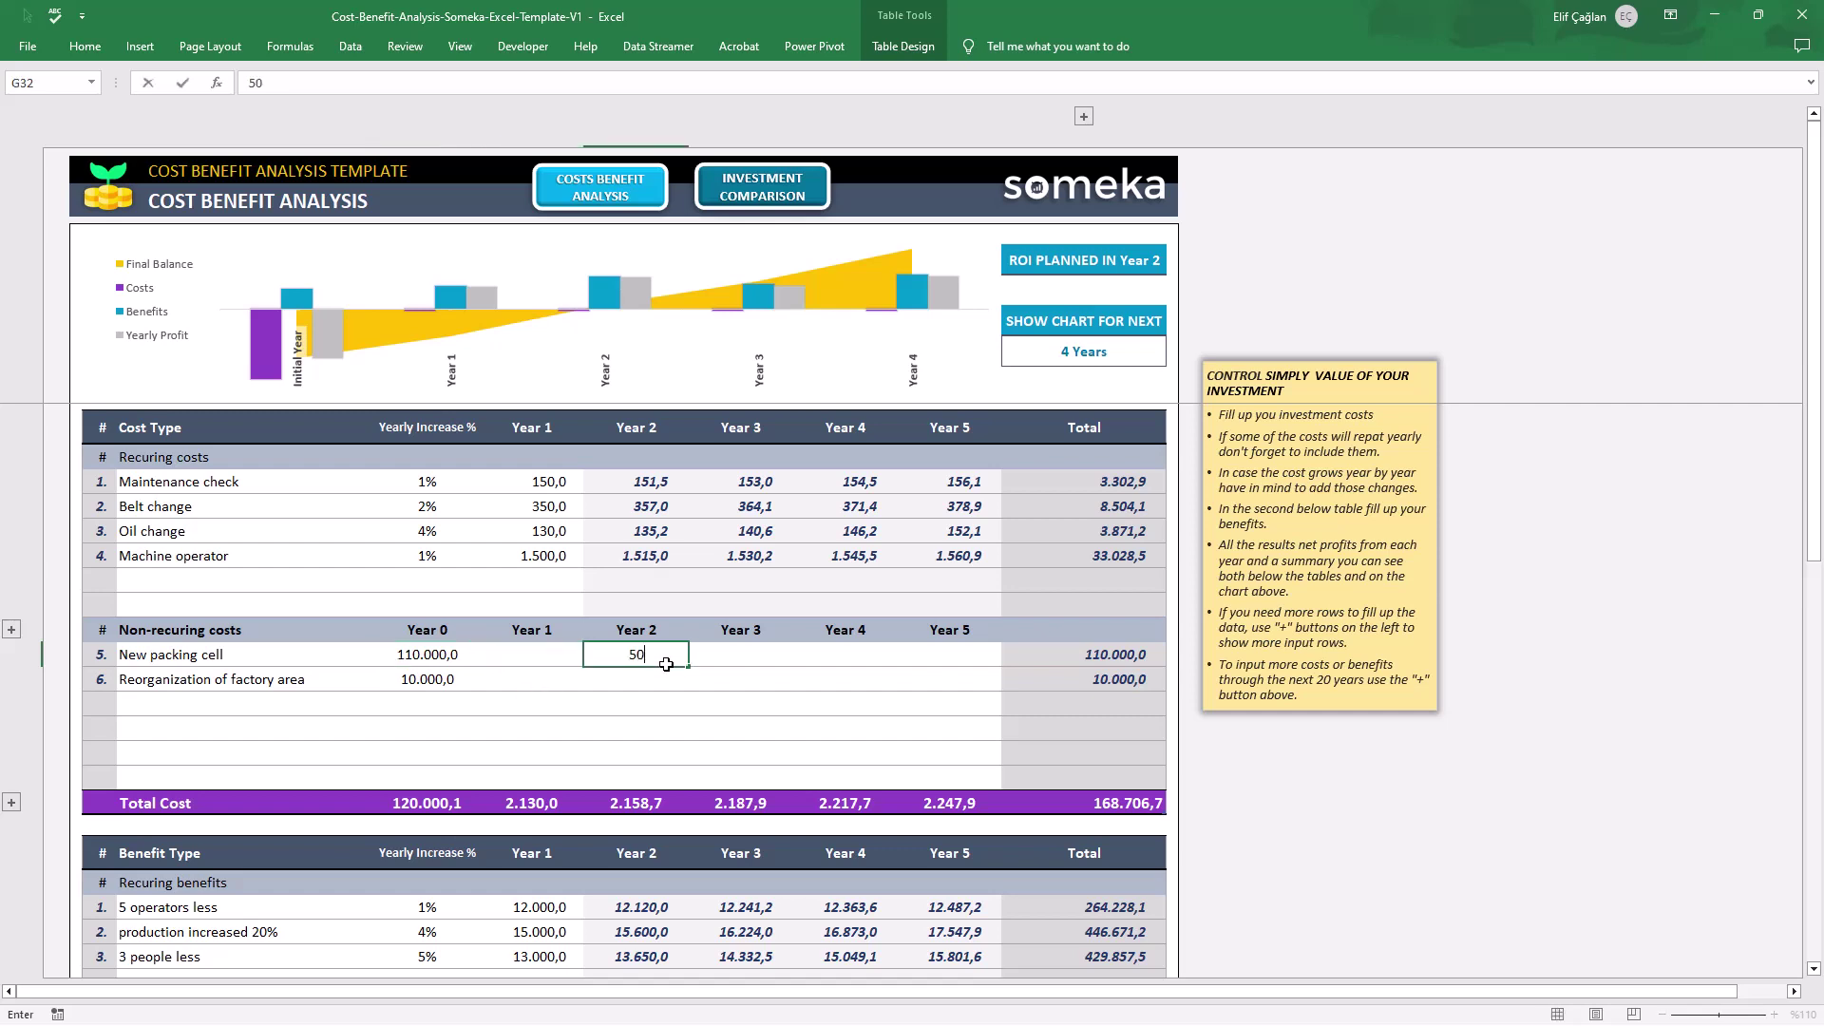
left_click(59, 406)
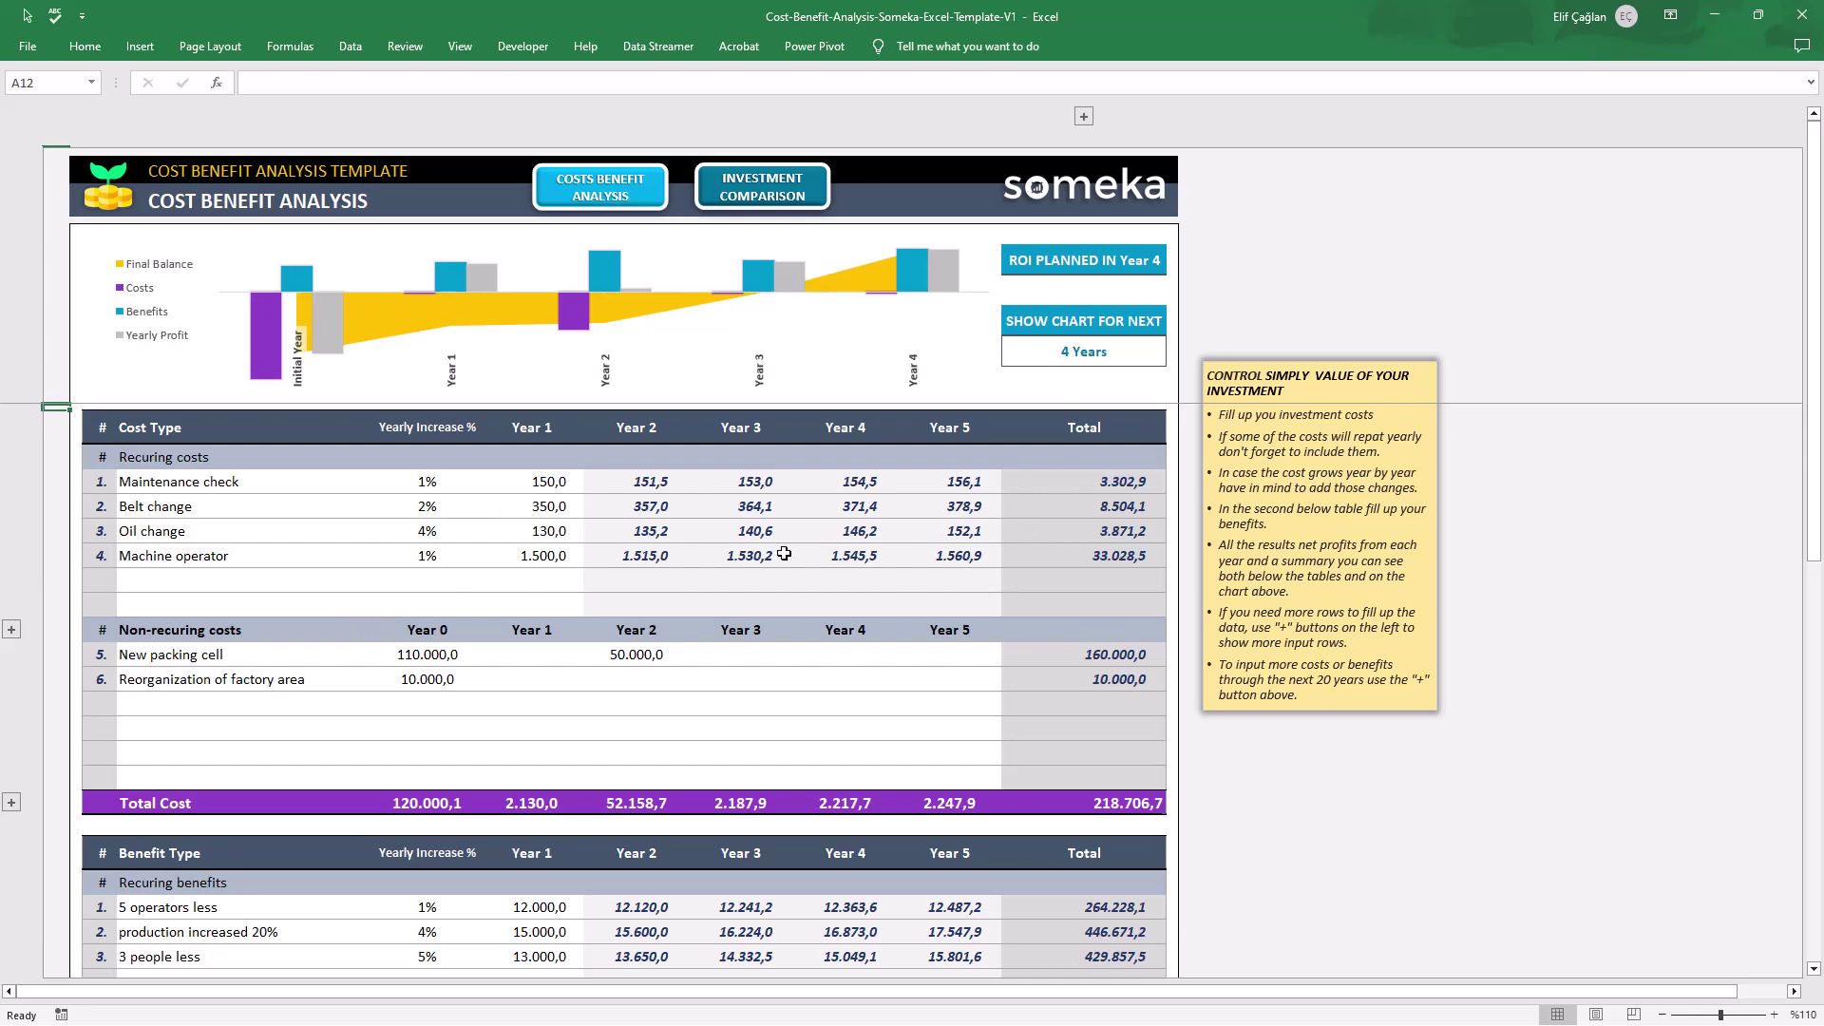
scroll(540, 591, "down", 5)
scroll(361, 536, "up", 5)
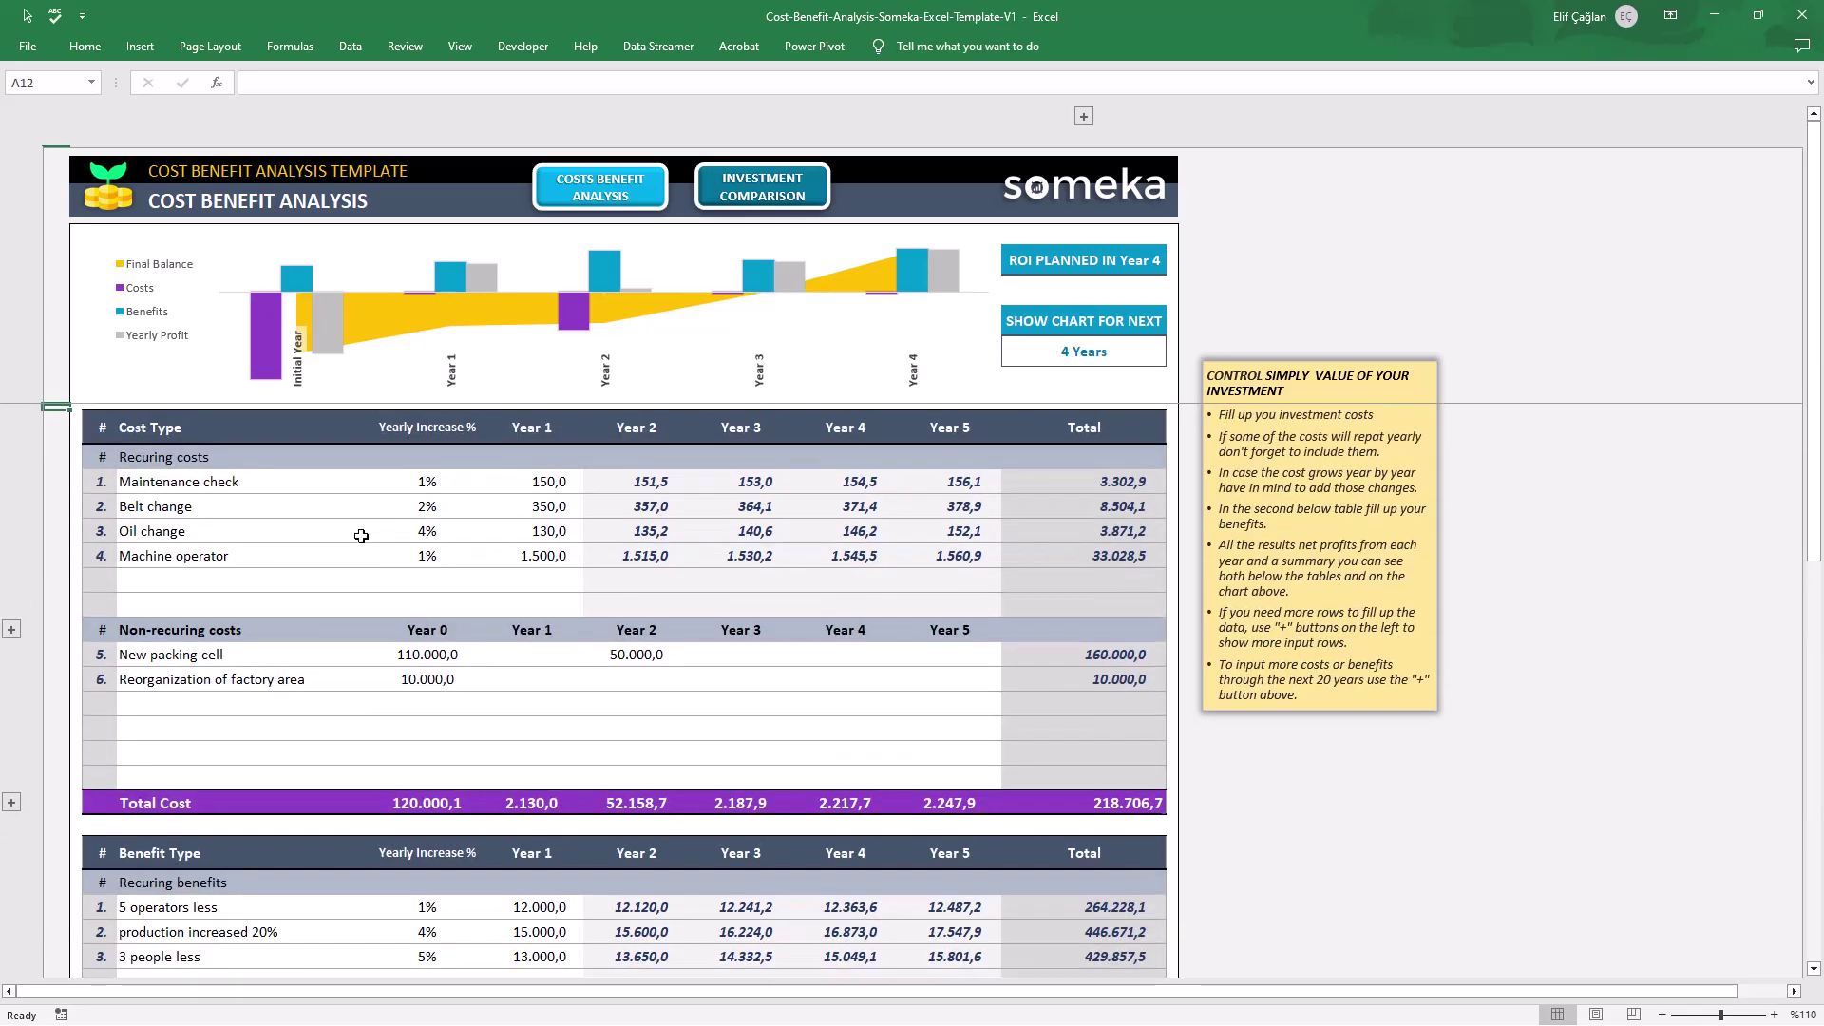
scroll(361, 536, "down", 7)
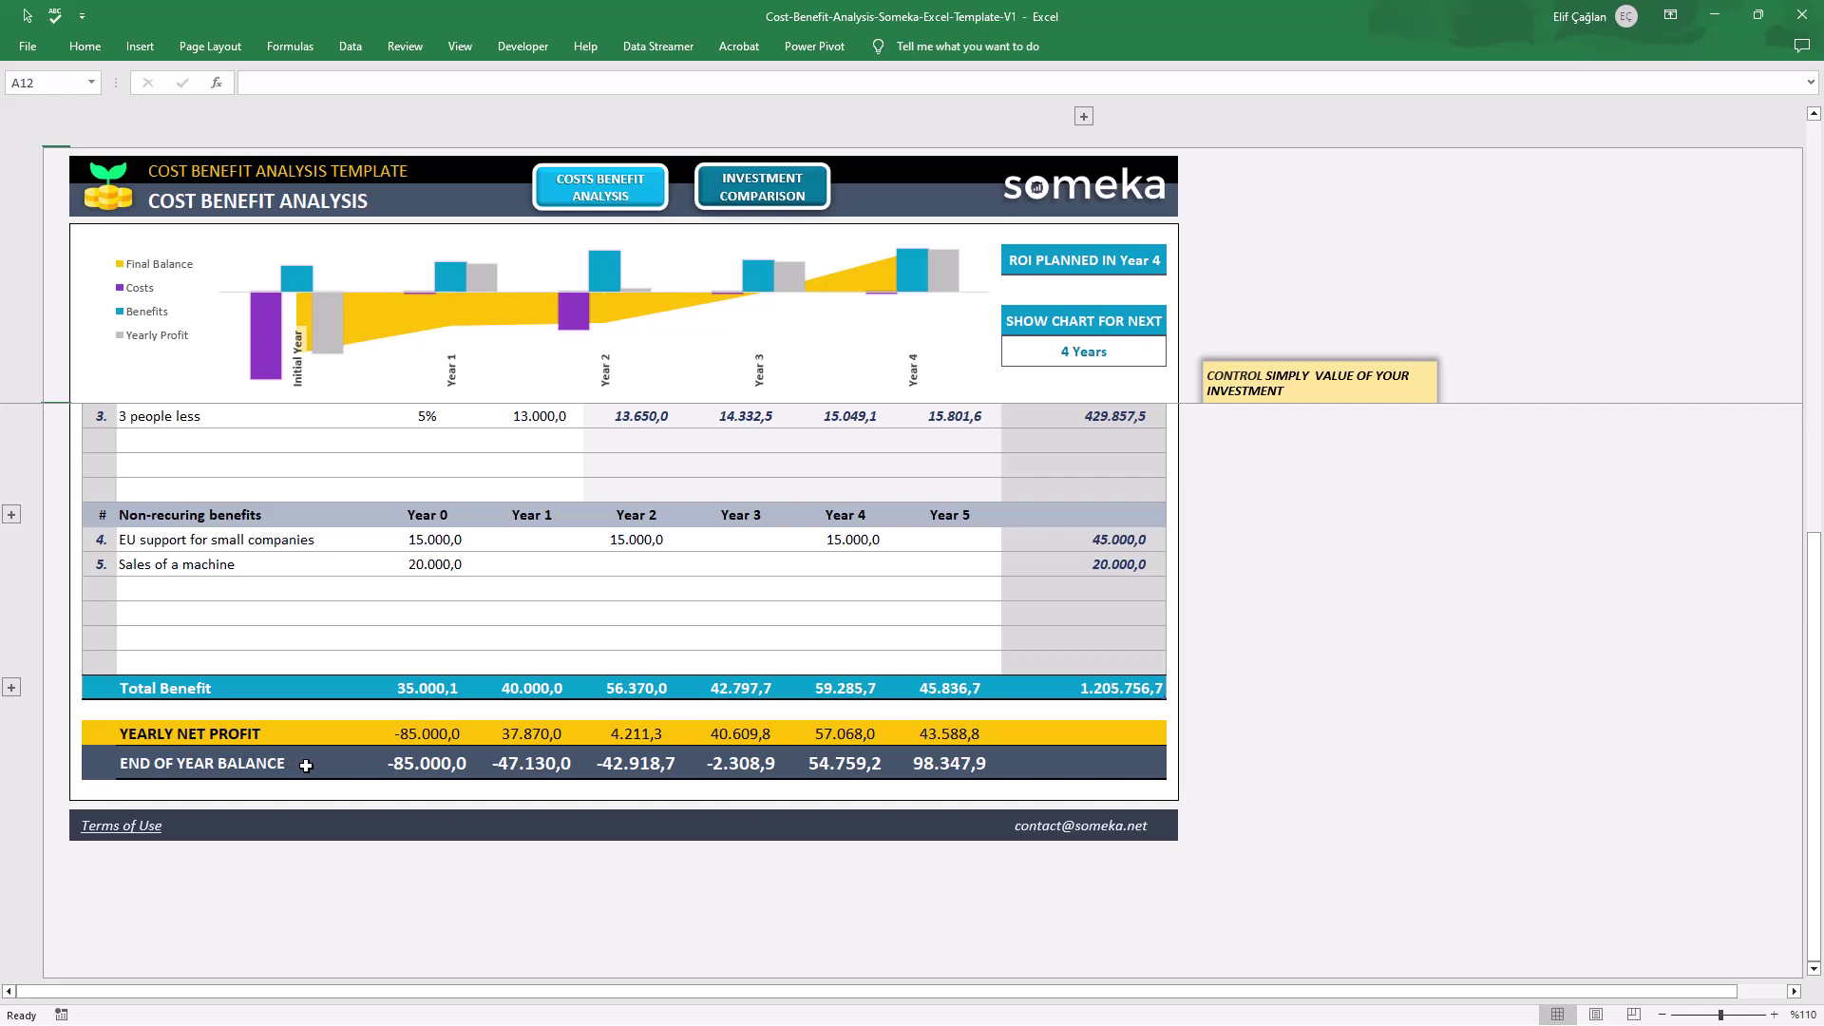
scroll(306, 765, "up", 7)
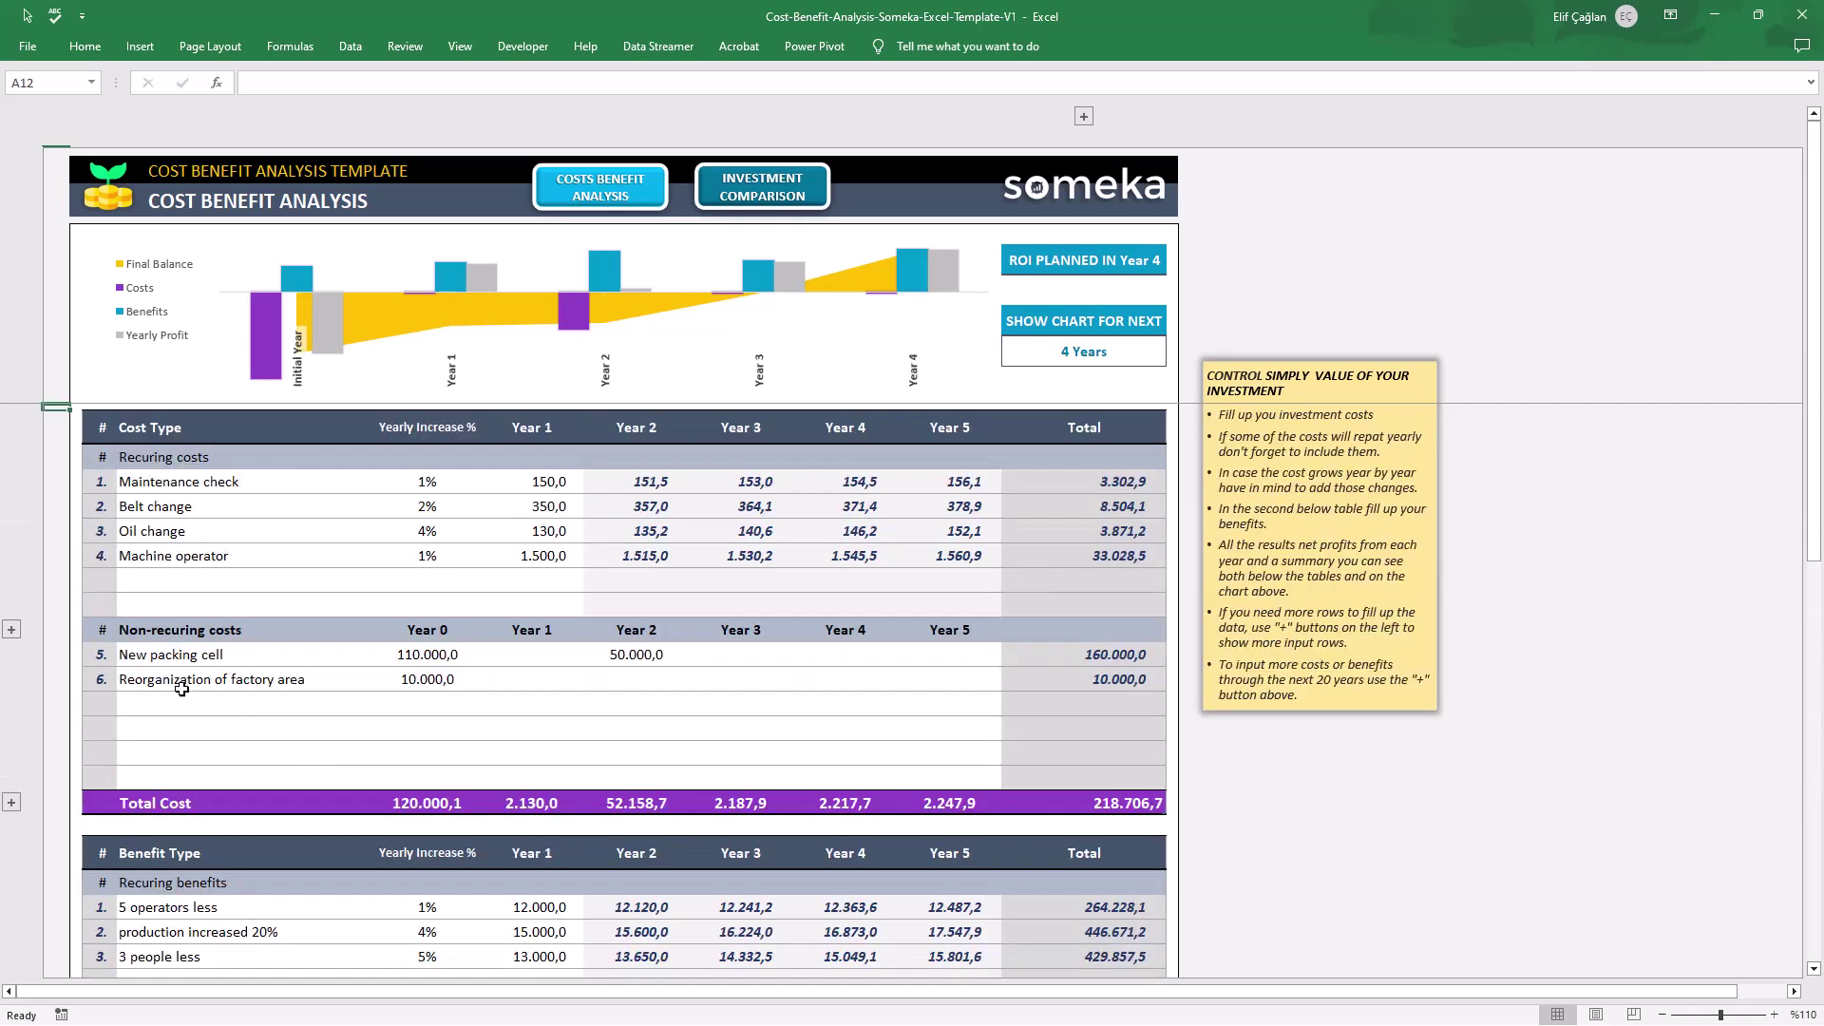
left_click(11, 632)
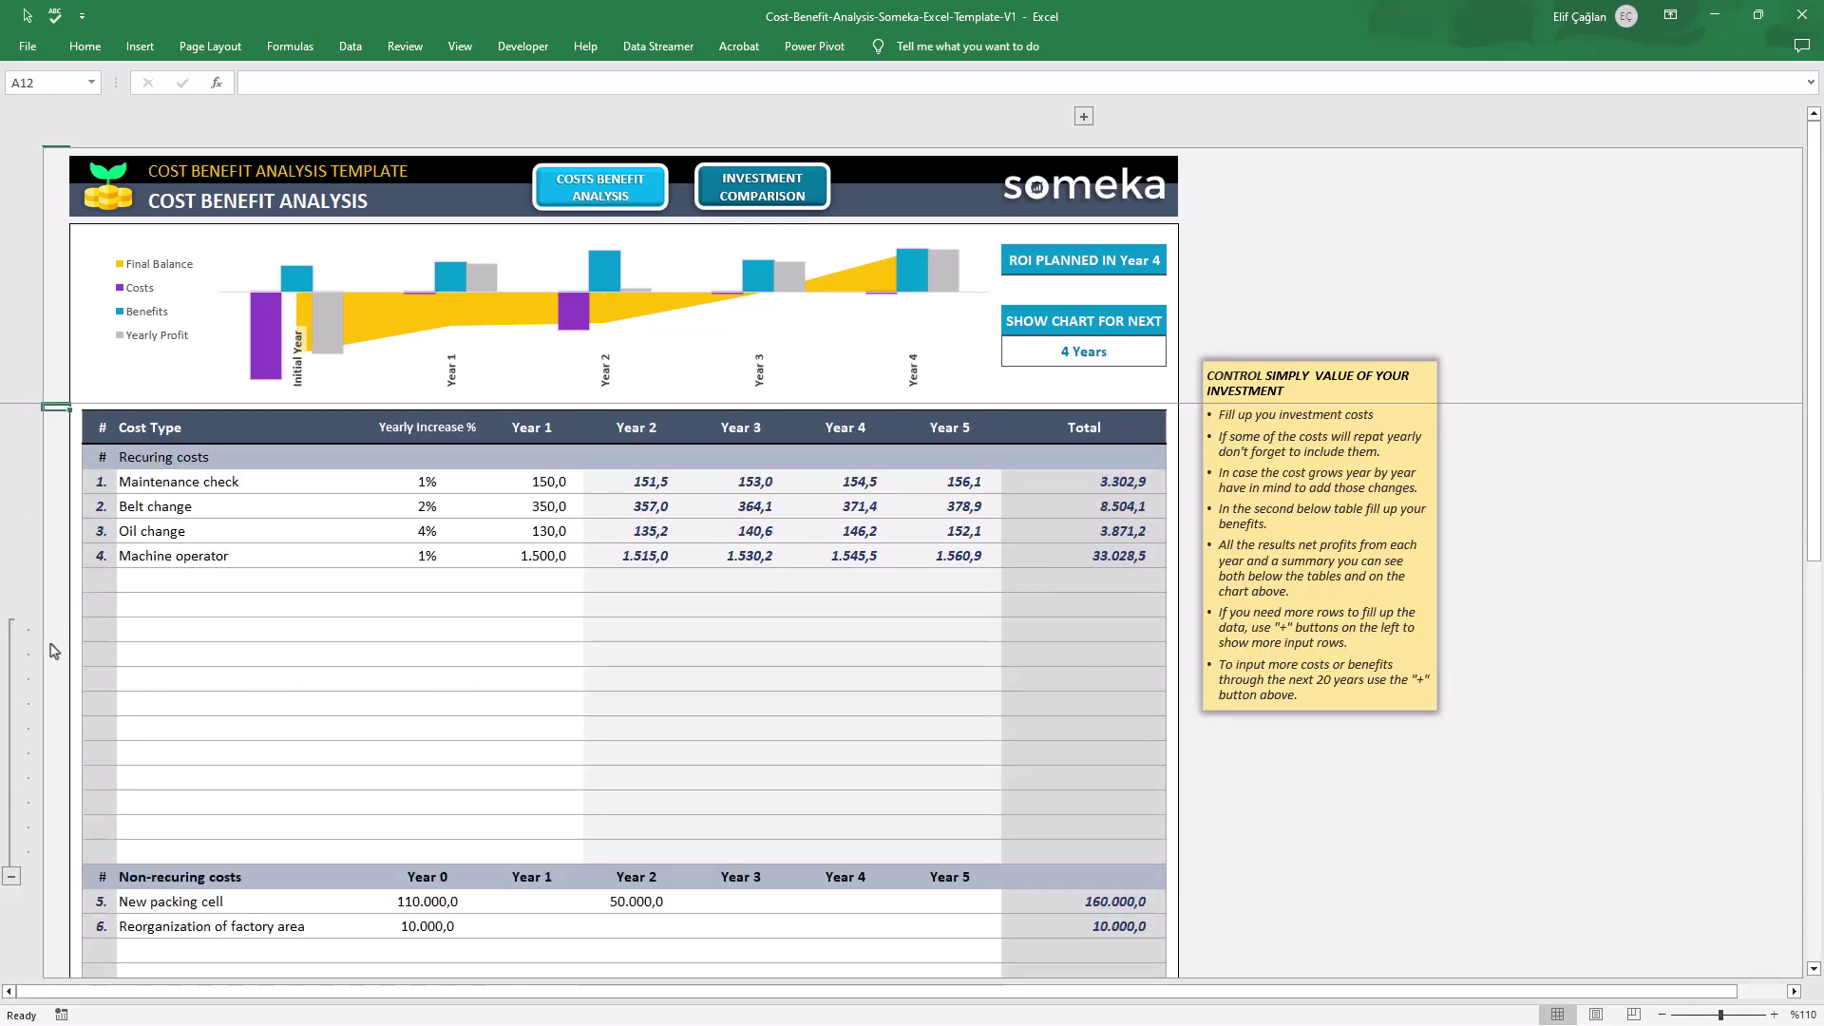
left_click(11, 875)
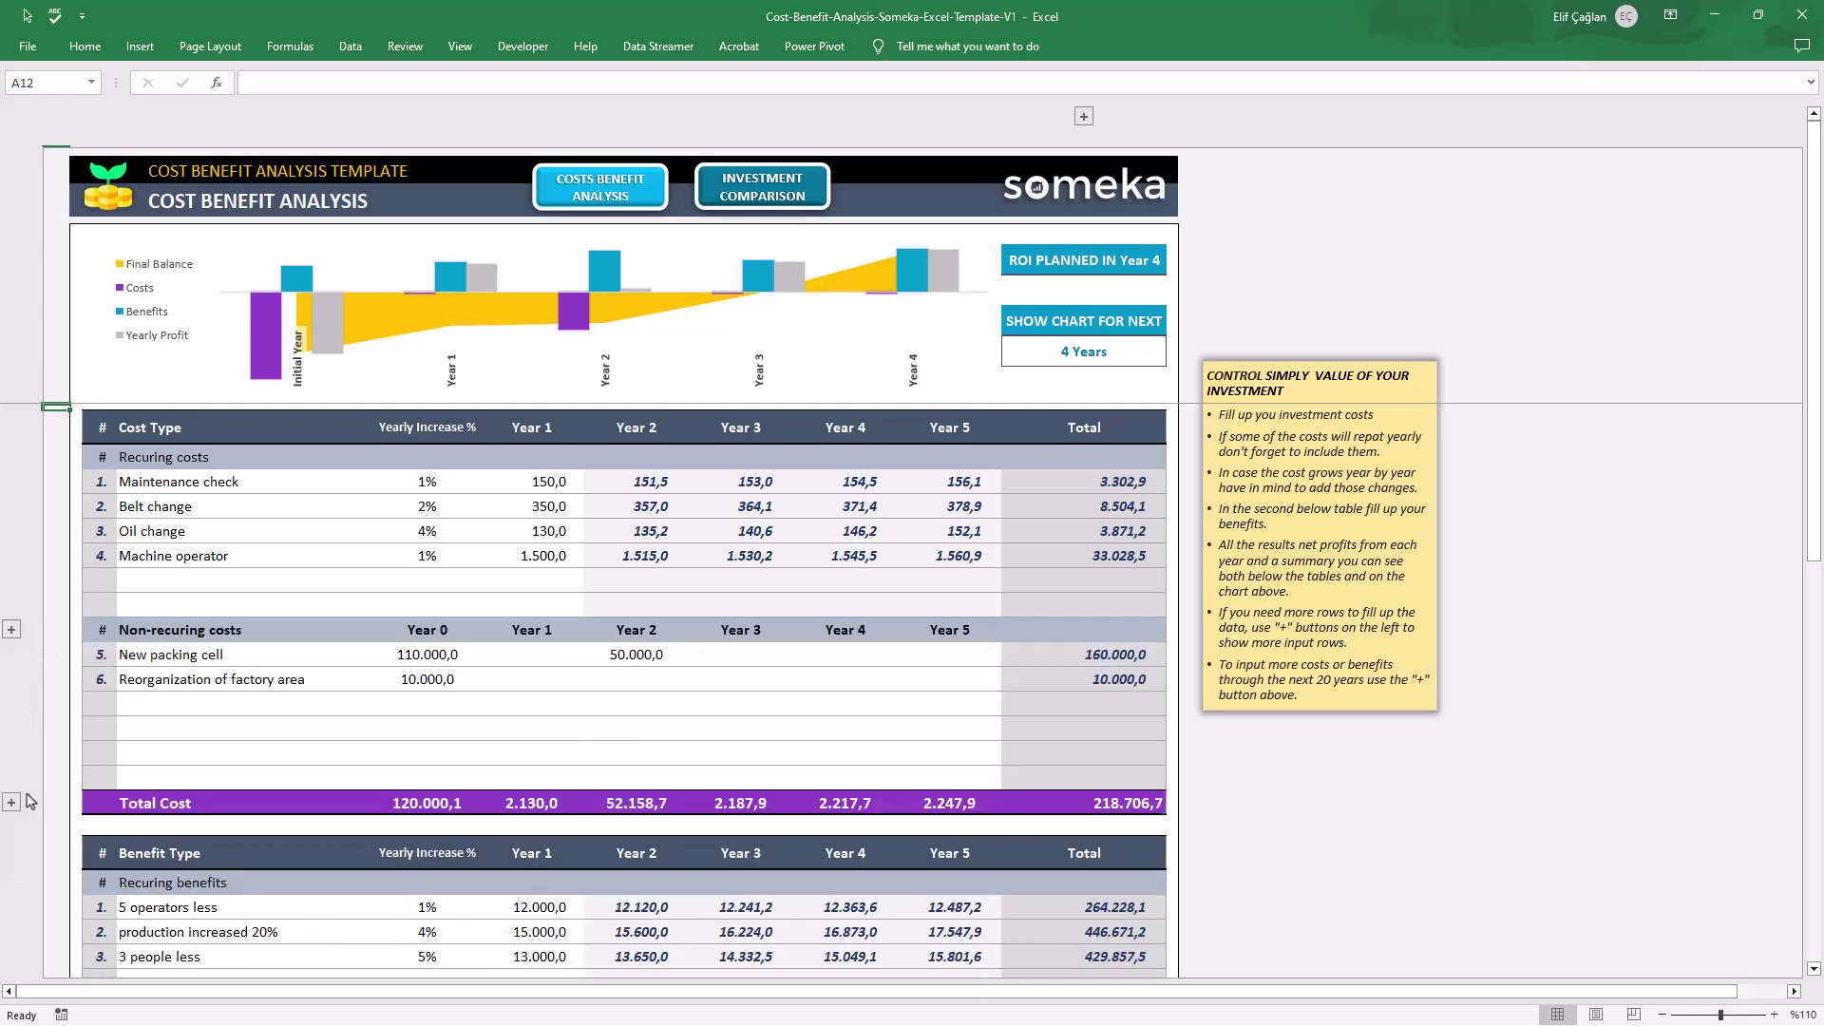
scroll(31, 816, "down", 1)
scroll(31, 815, "down", 2)
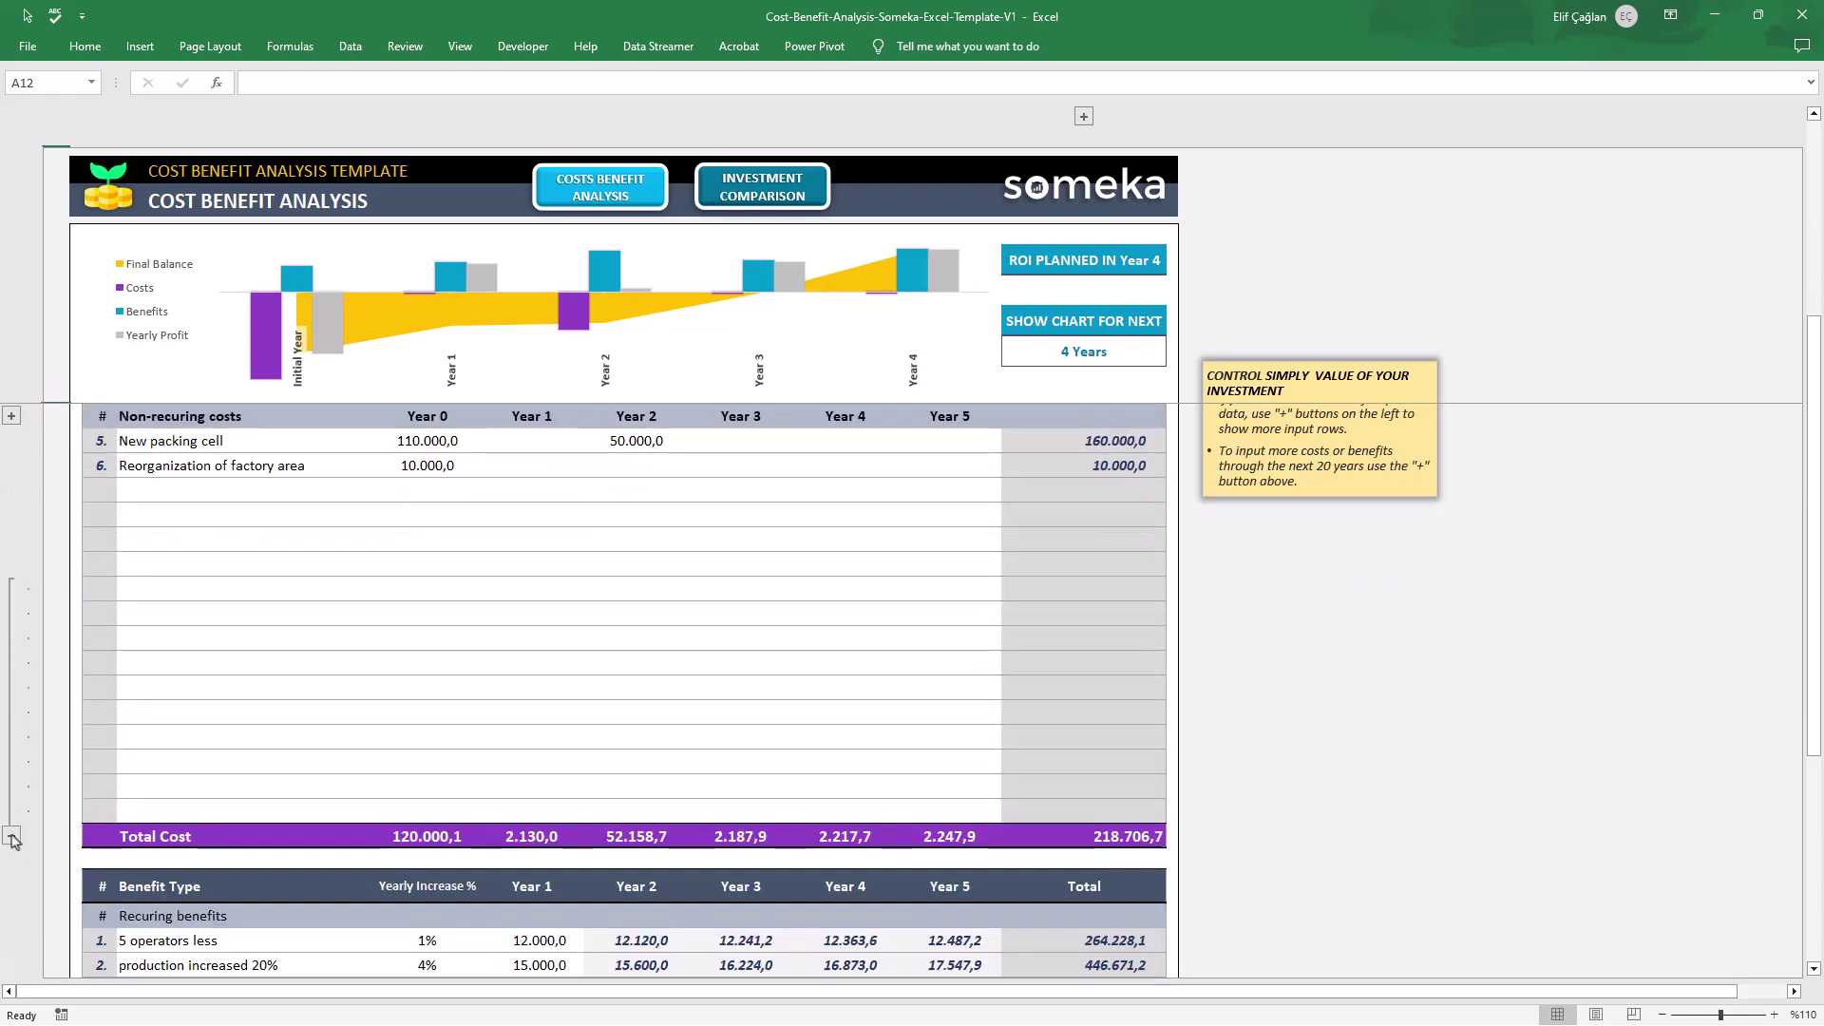
left_click(12, 837)
scroll(57, 643, "up", 3)
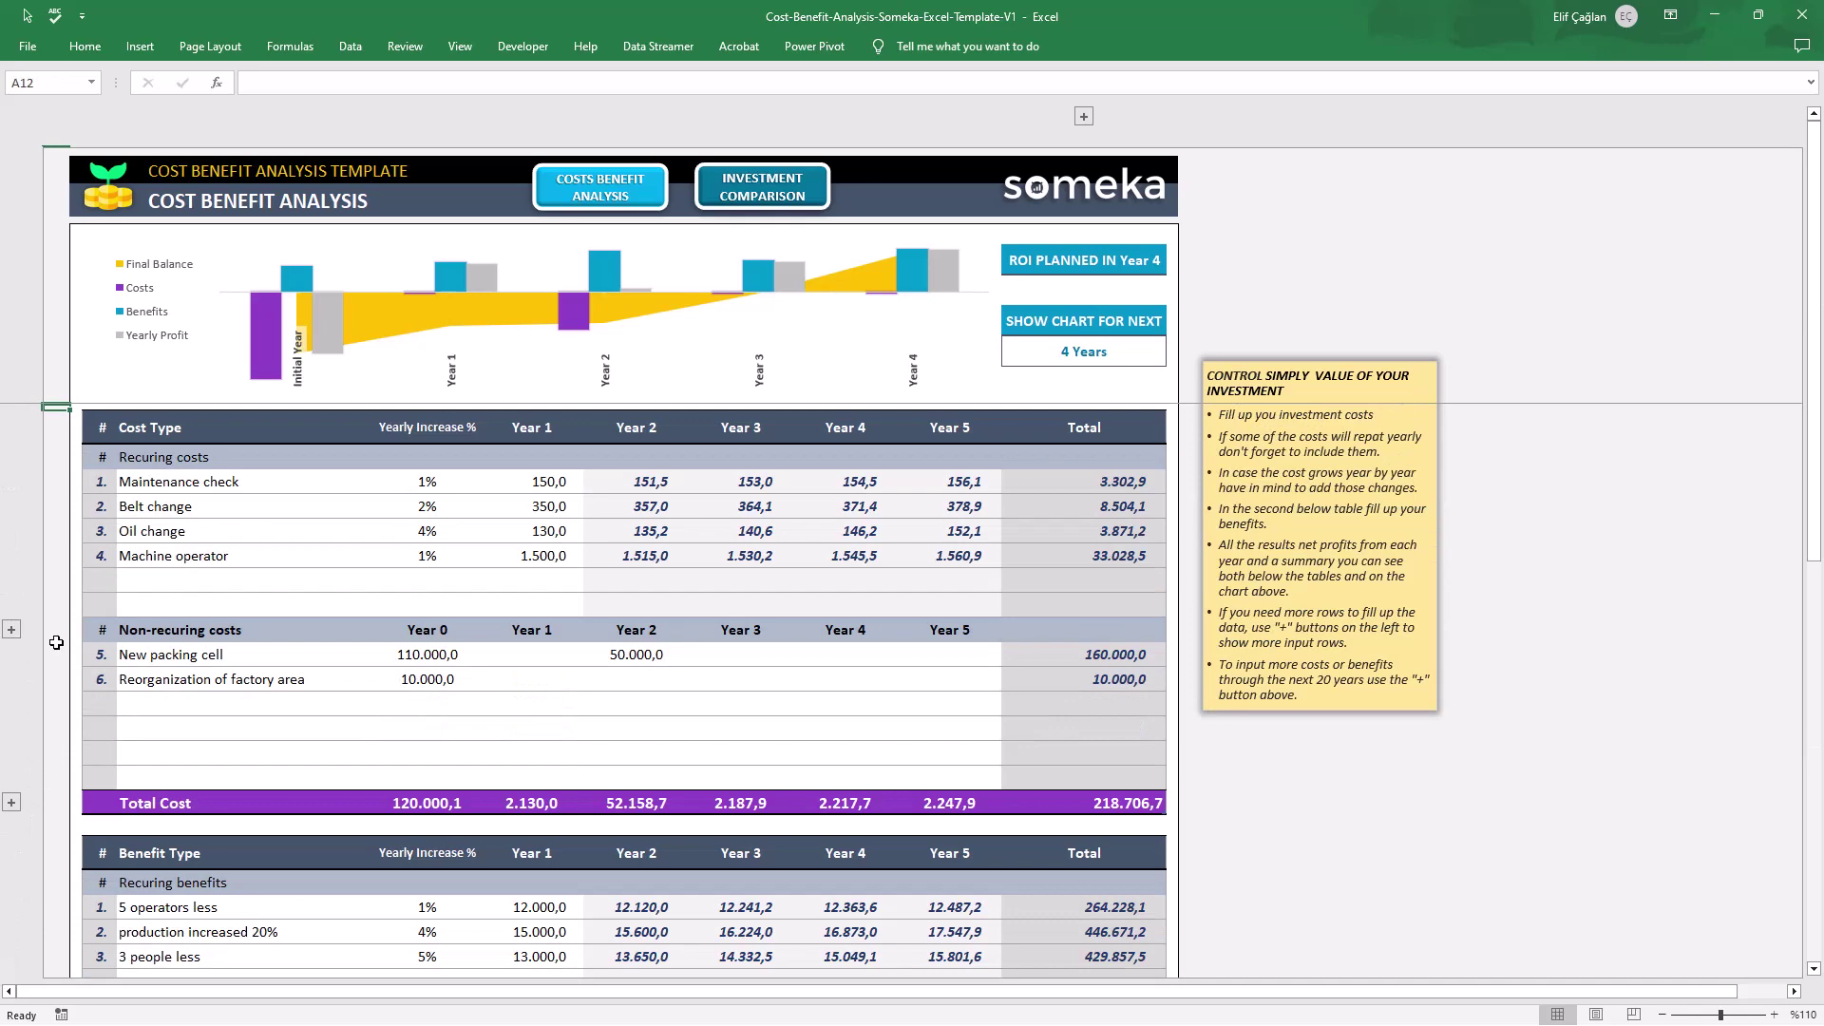
left_click(1084, 118)
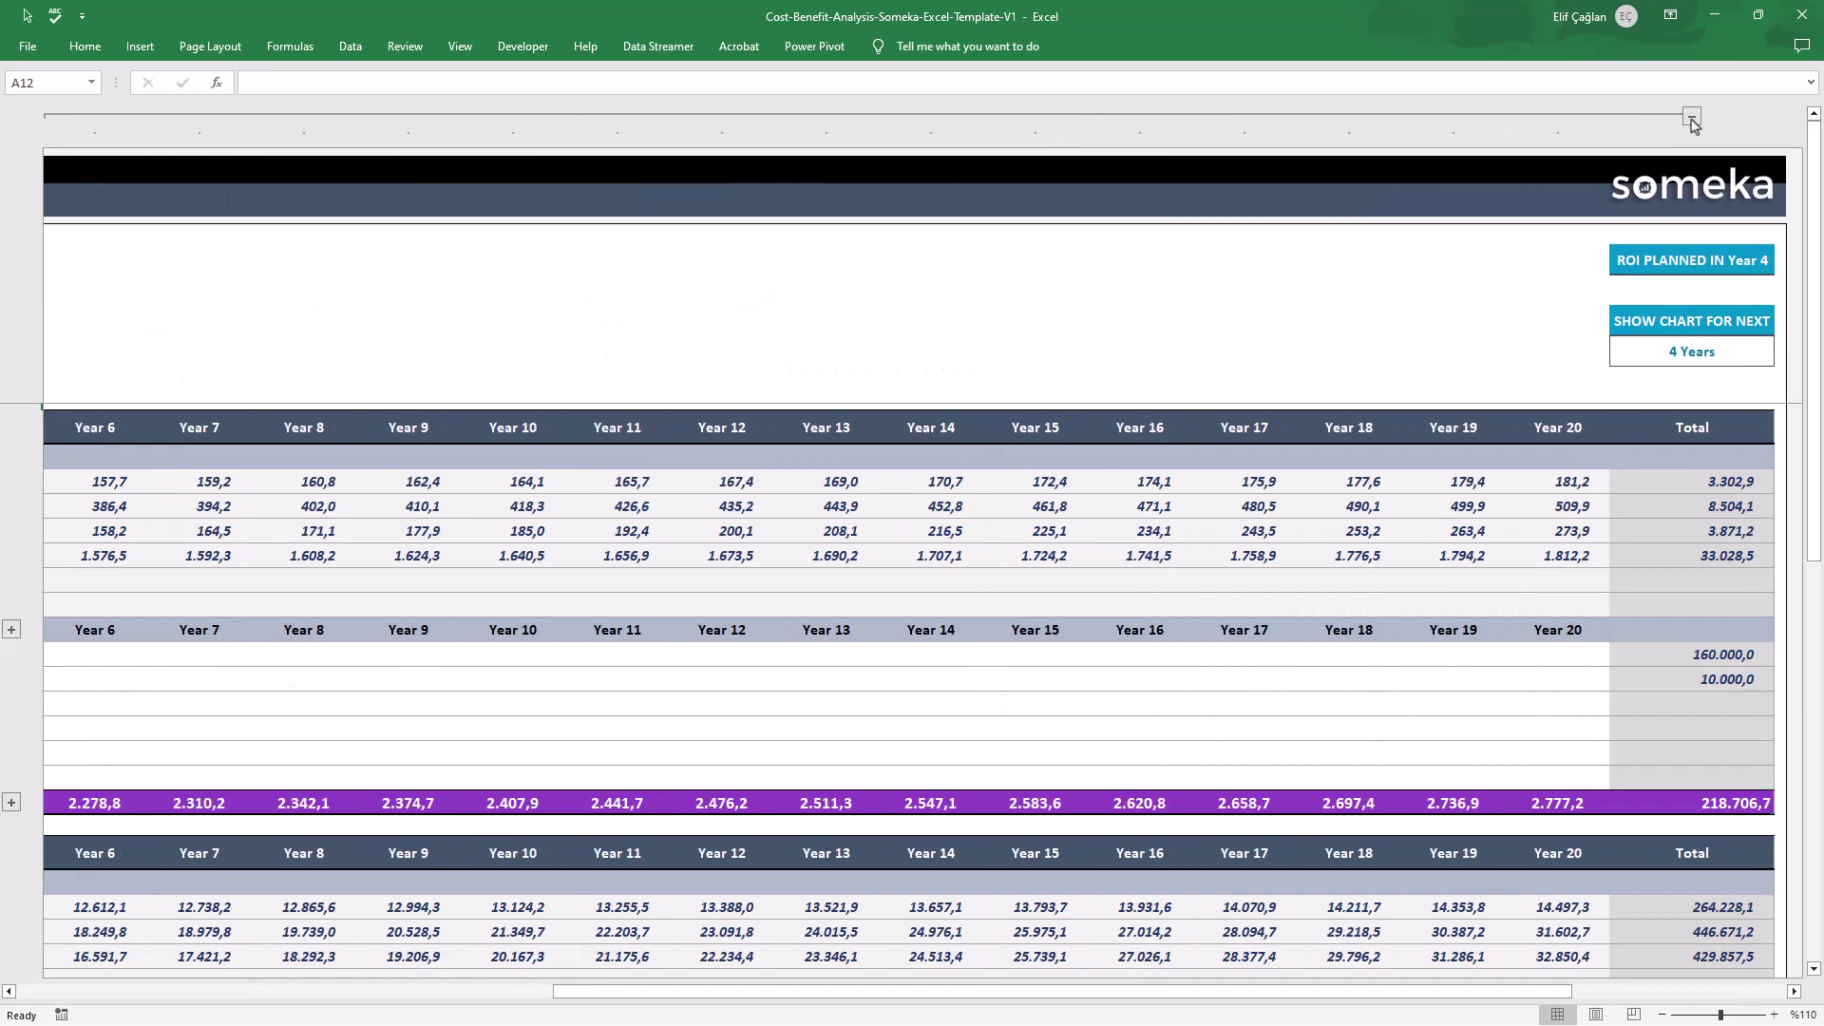
left_click(1692, 117)
left_click_drag(1042, 991, 596, 990)
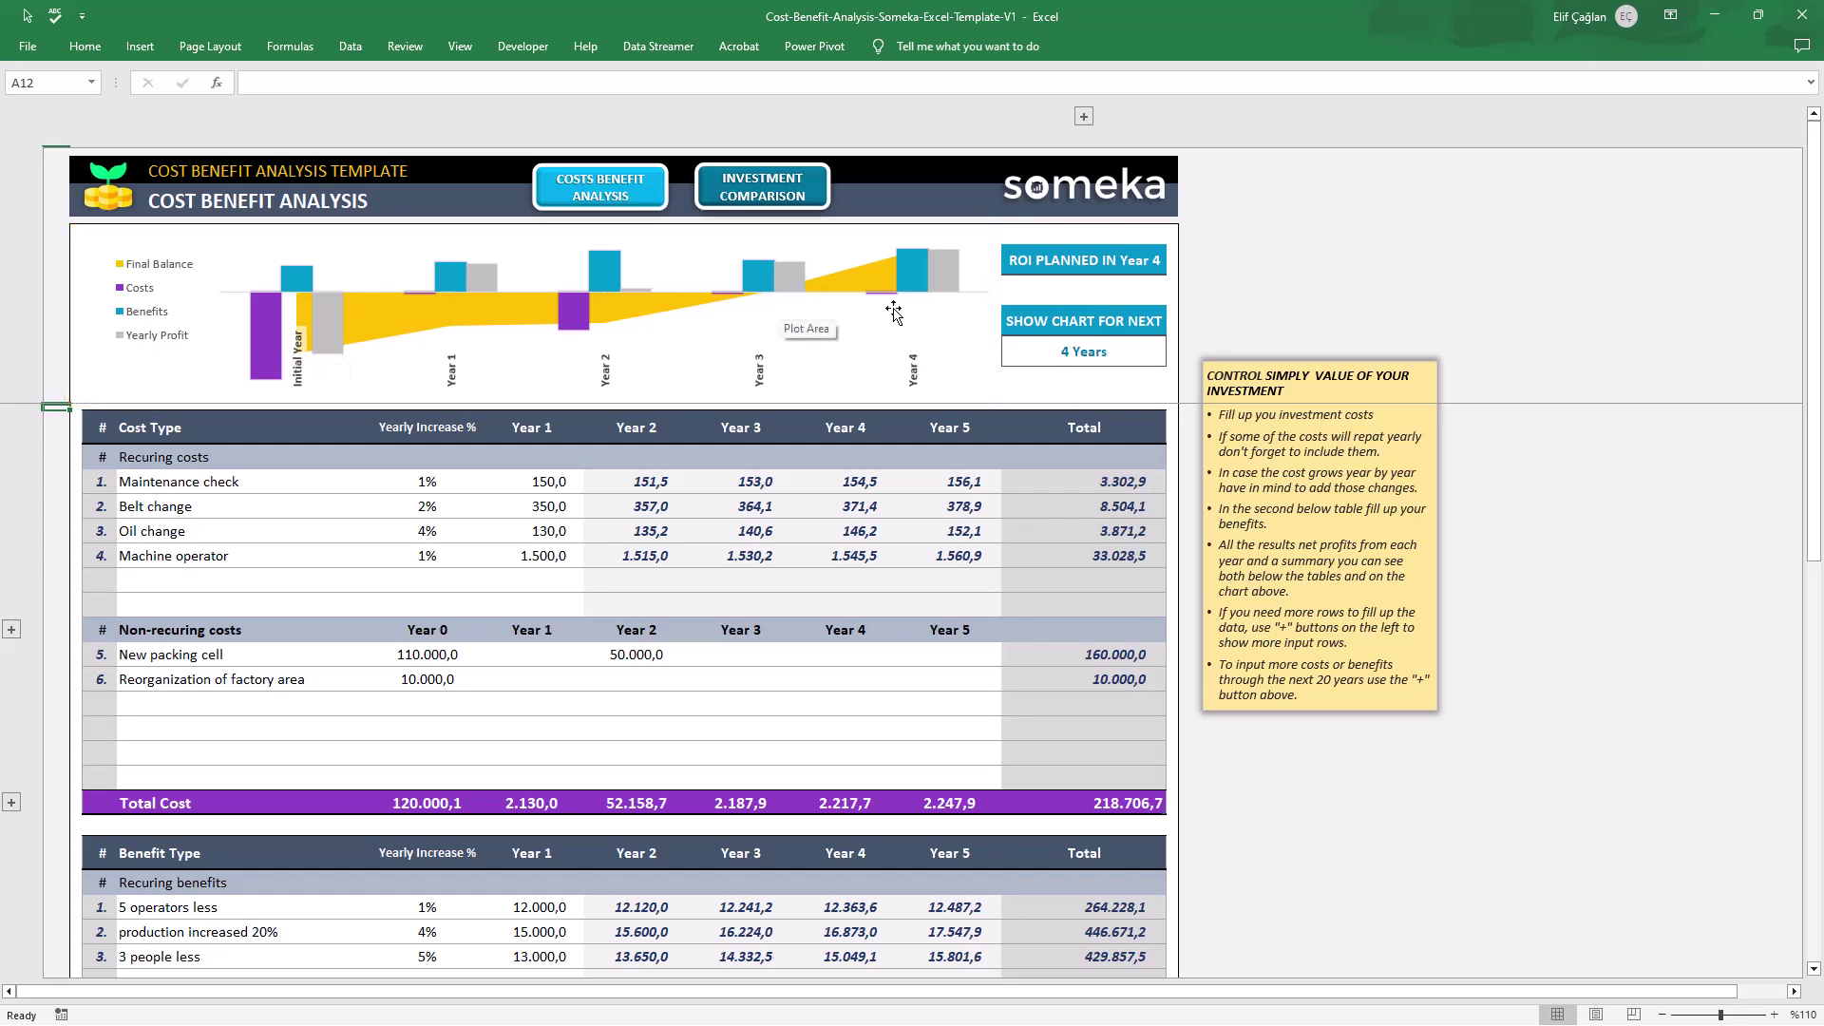
Set 'Show chart for next' to 6 Years after trying 14, then inspect the ROI PLANNED formula.
left_click(1160, 357)
left_click(1174, 361)
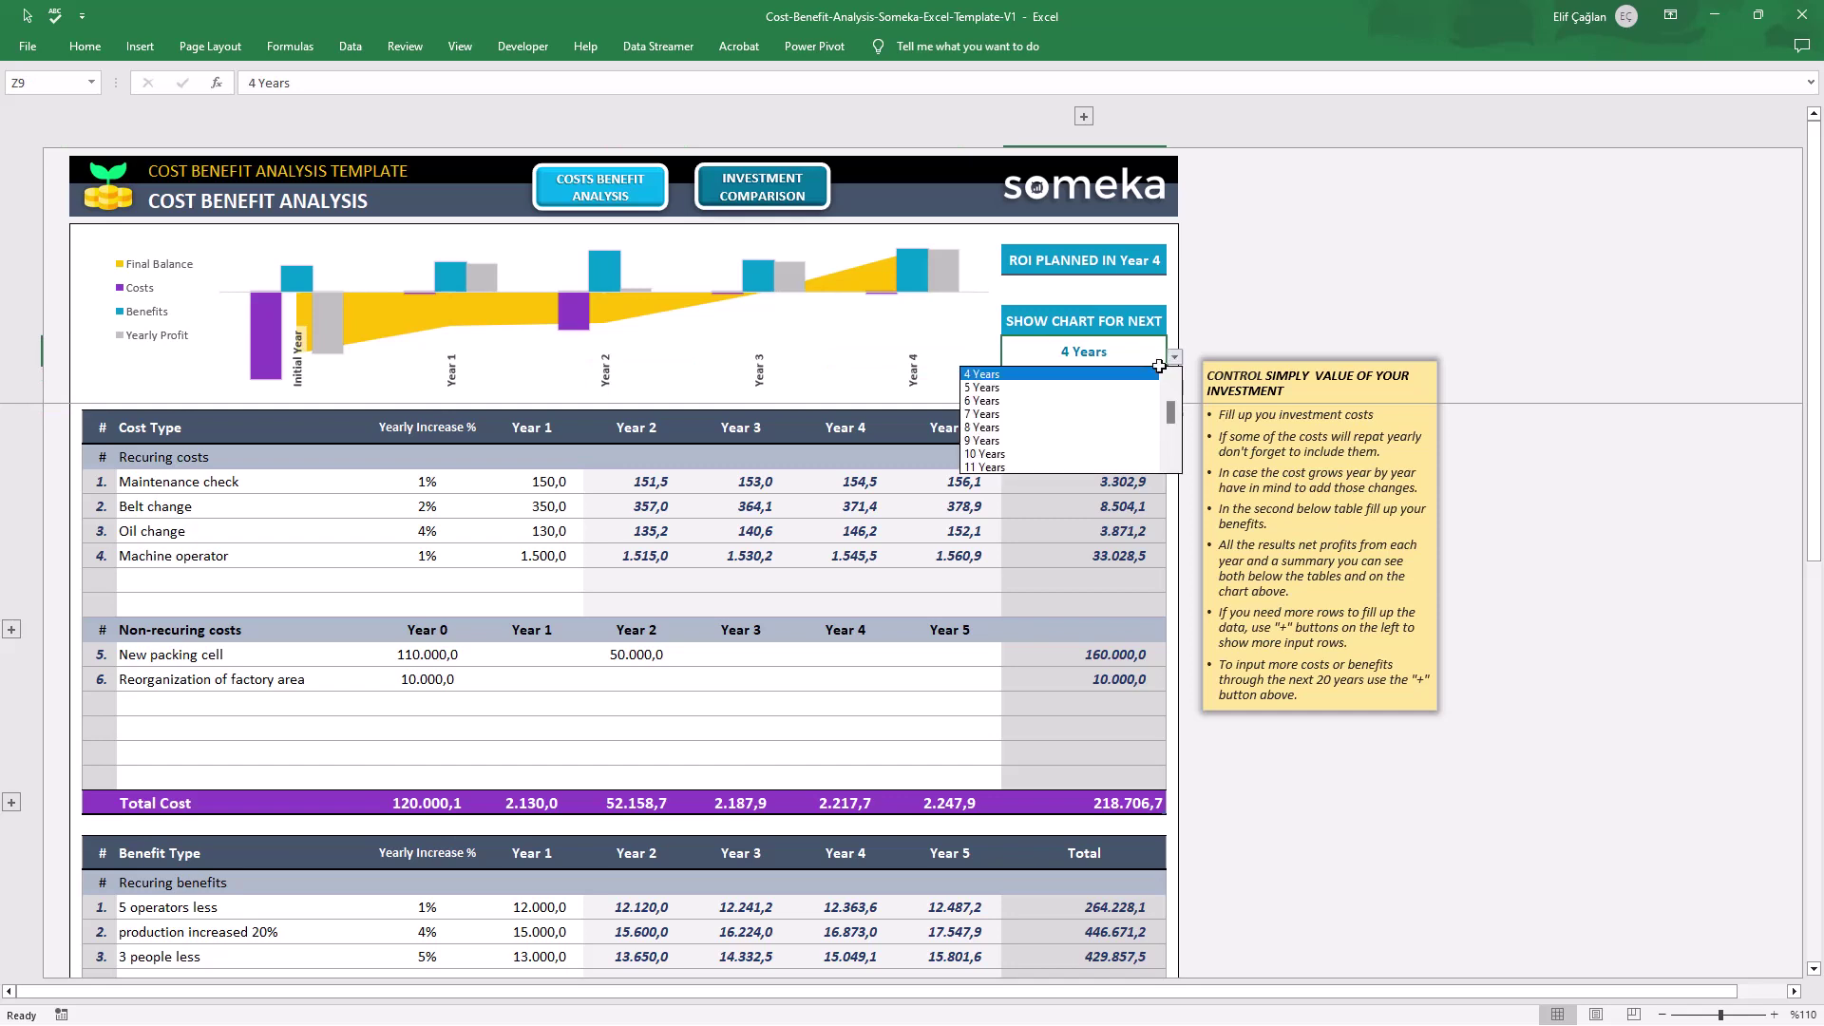
left_click(1083, 443)
left_click(1176, 357)
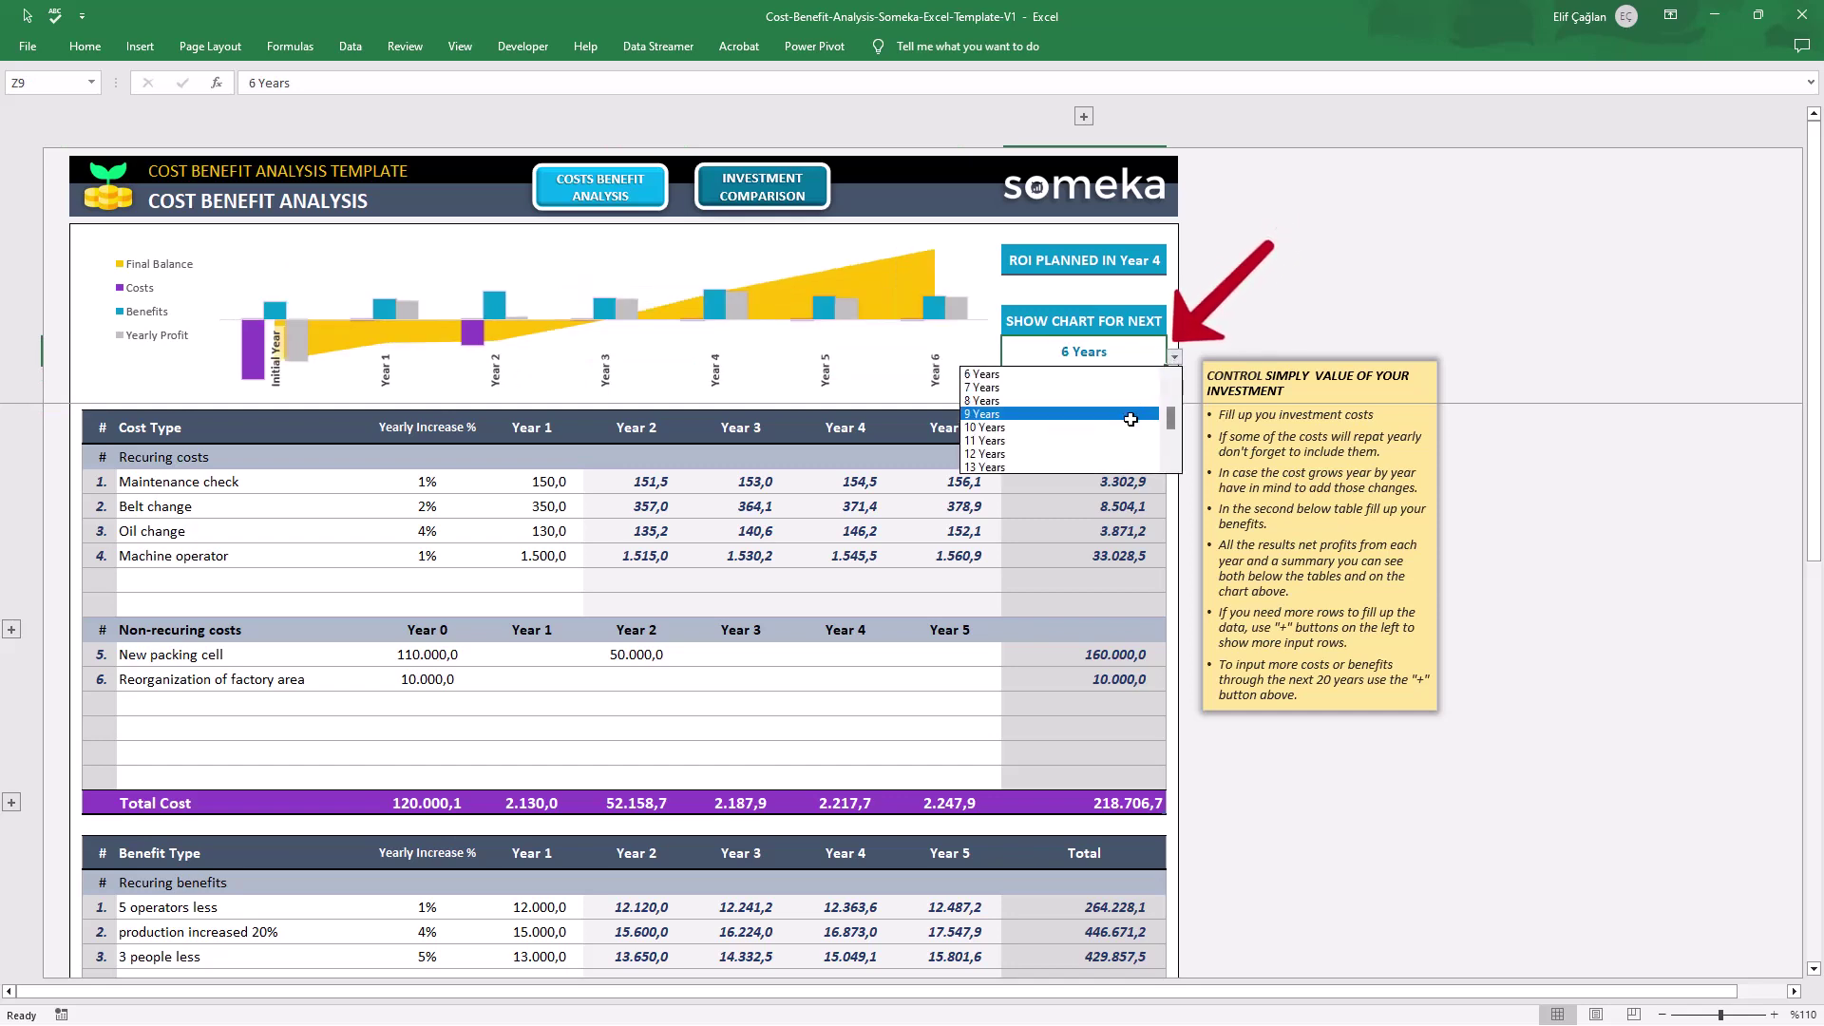
left_click(1135, 413)
left_click(1175, 357)
left_click(1148, 371)
left_click(1176, 357)
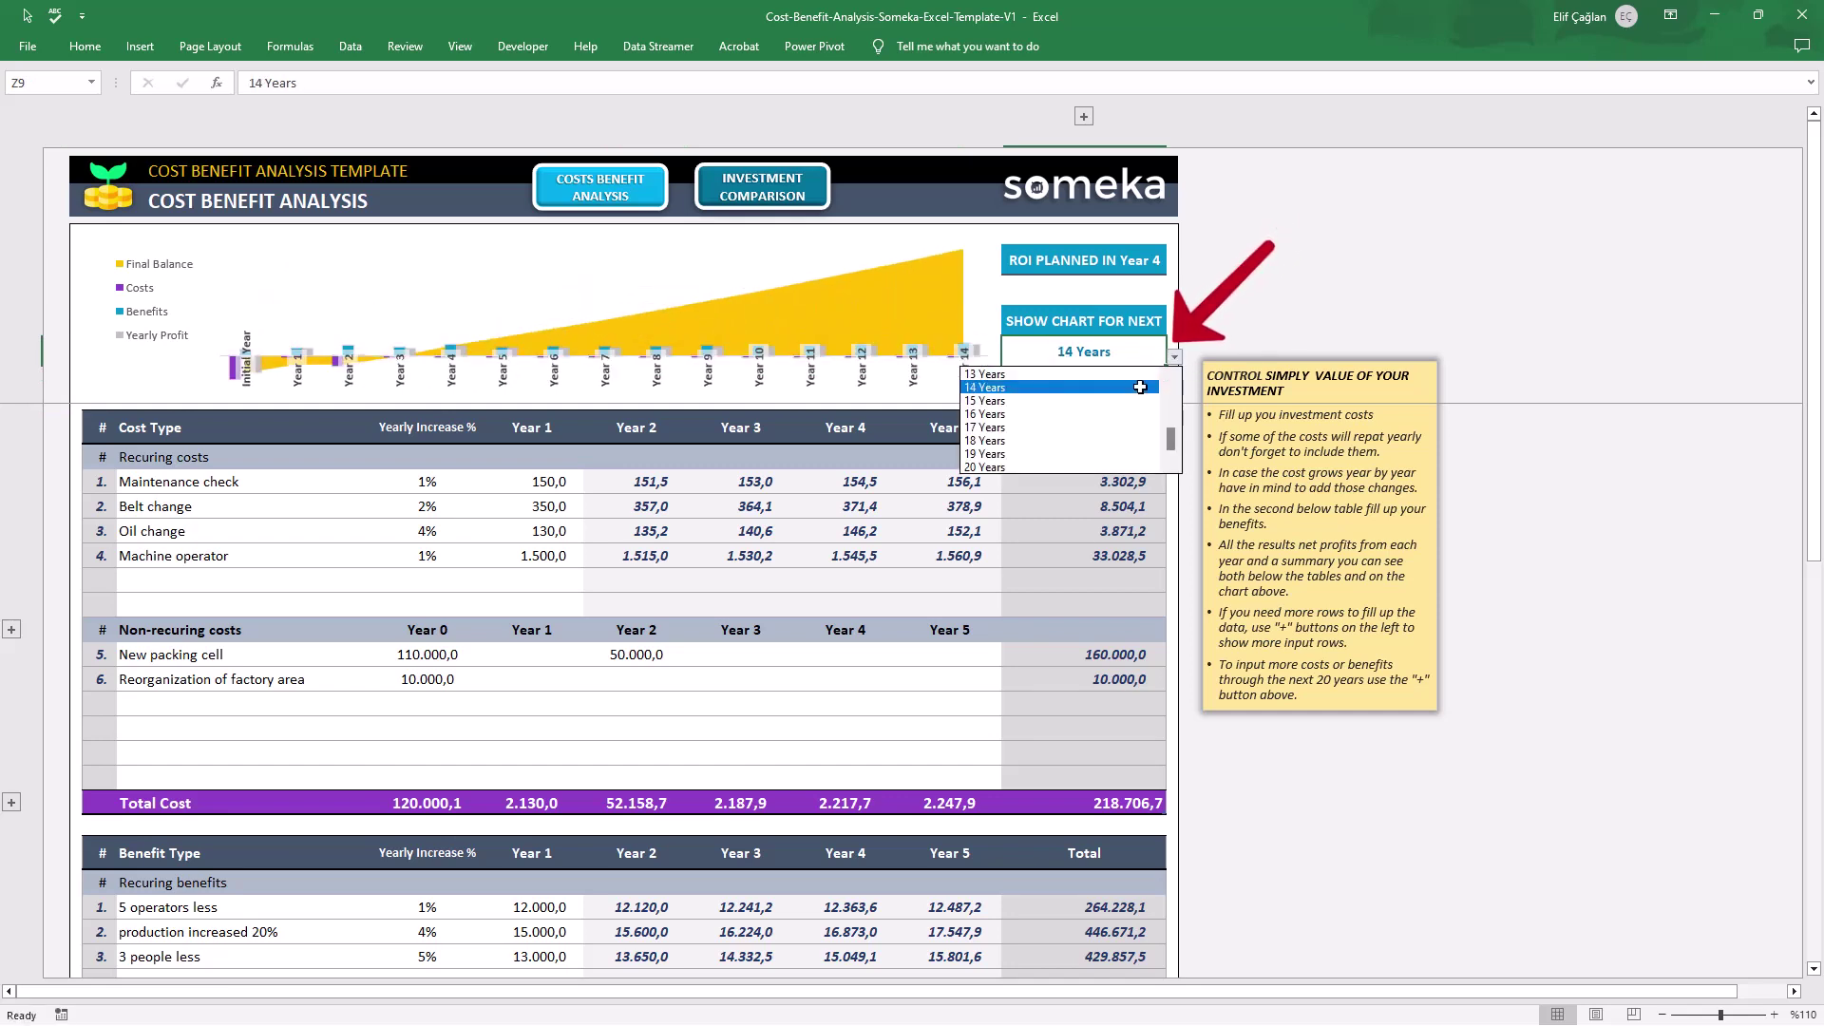
scroll(1083, 418, "up", 3)
left_click(1104, 379)
left_click(1116, 321)
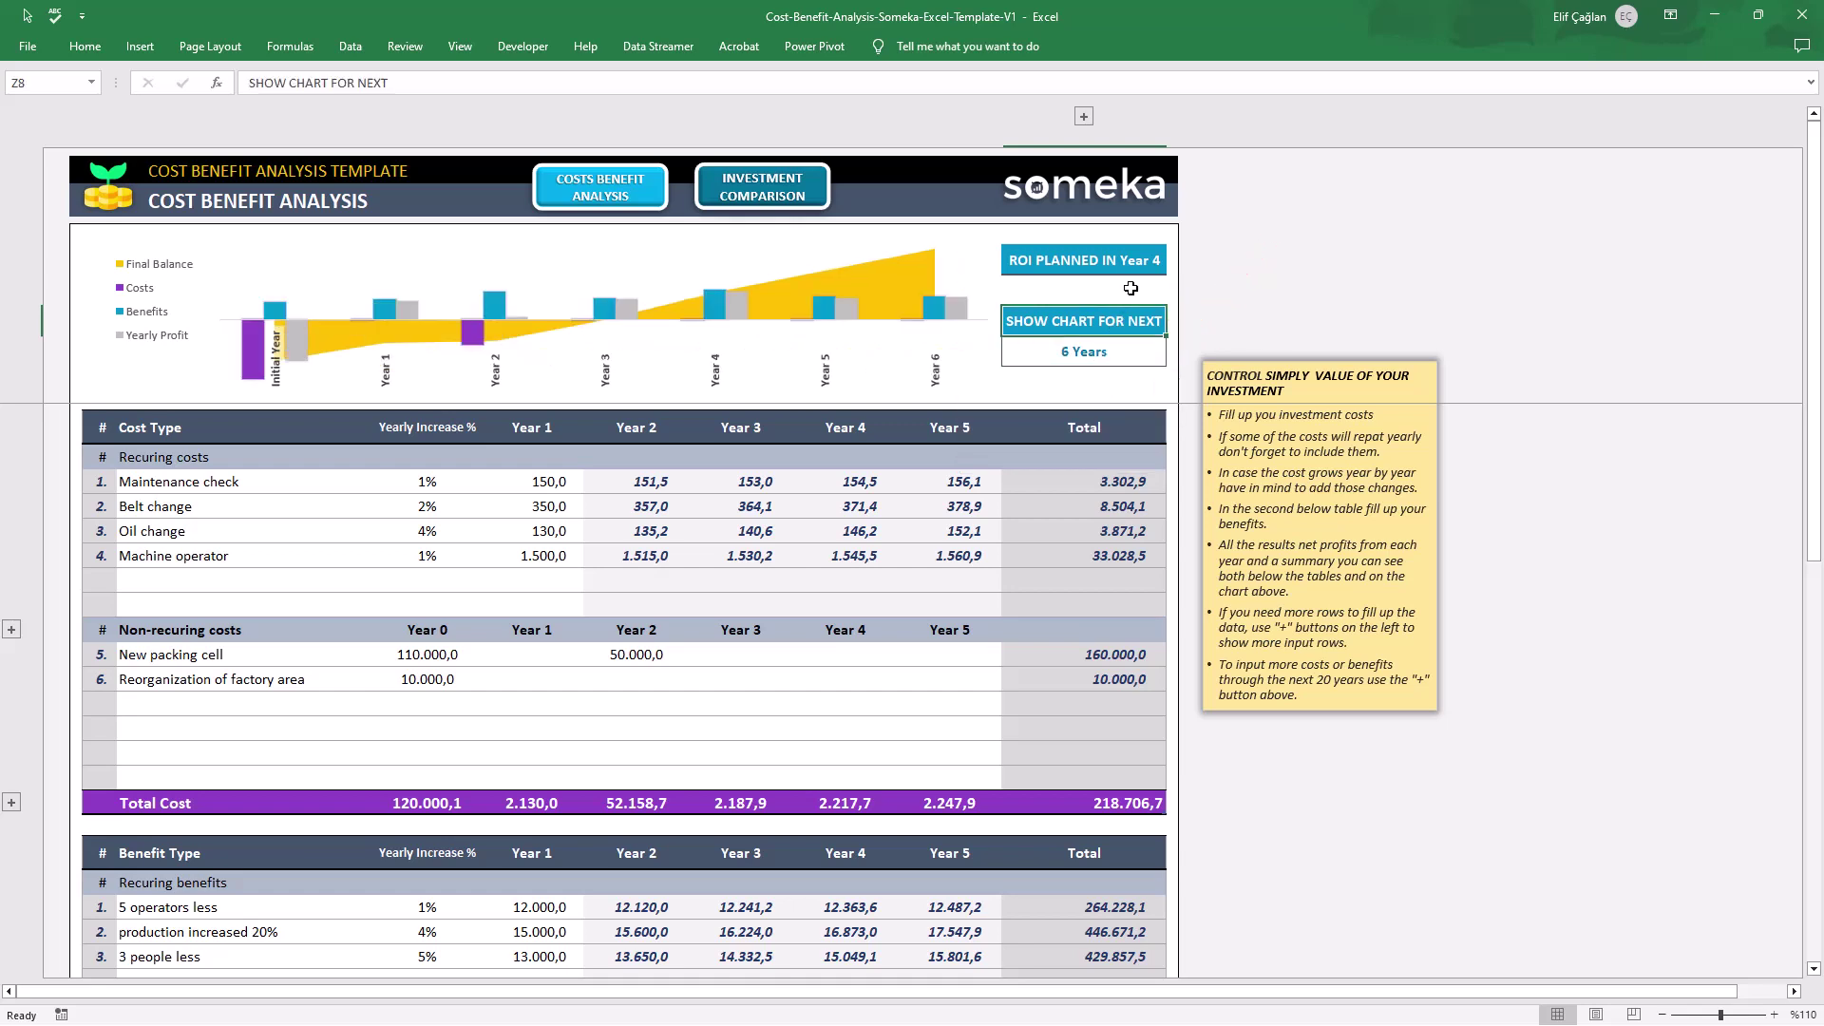
left_click(1130, 256)
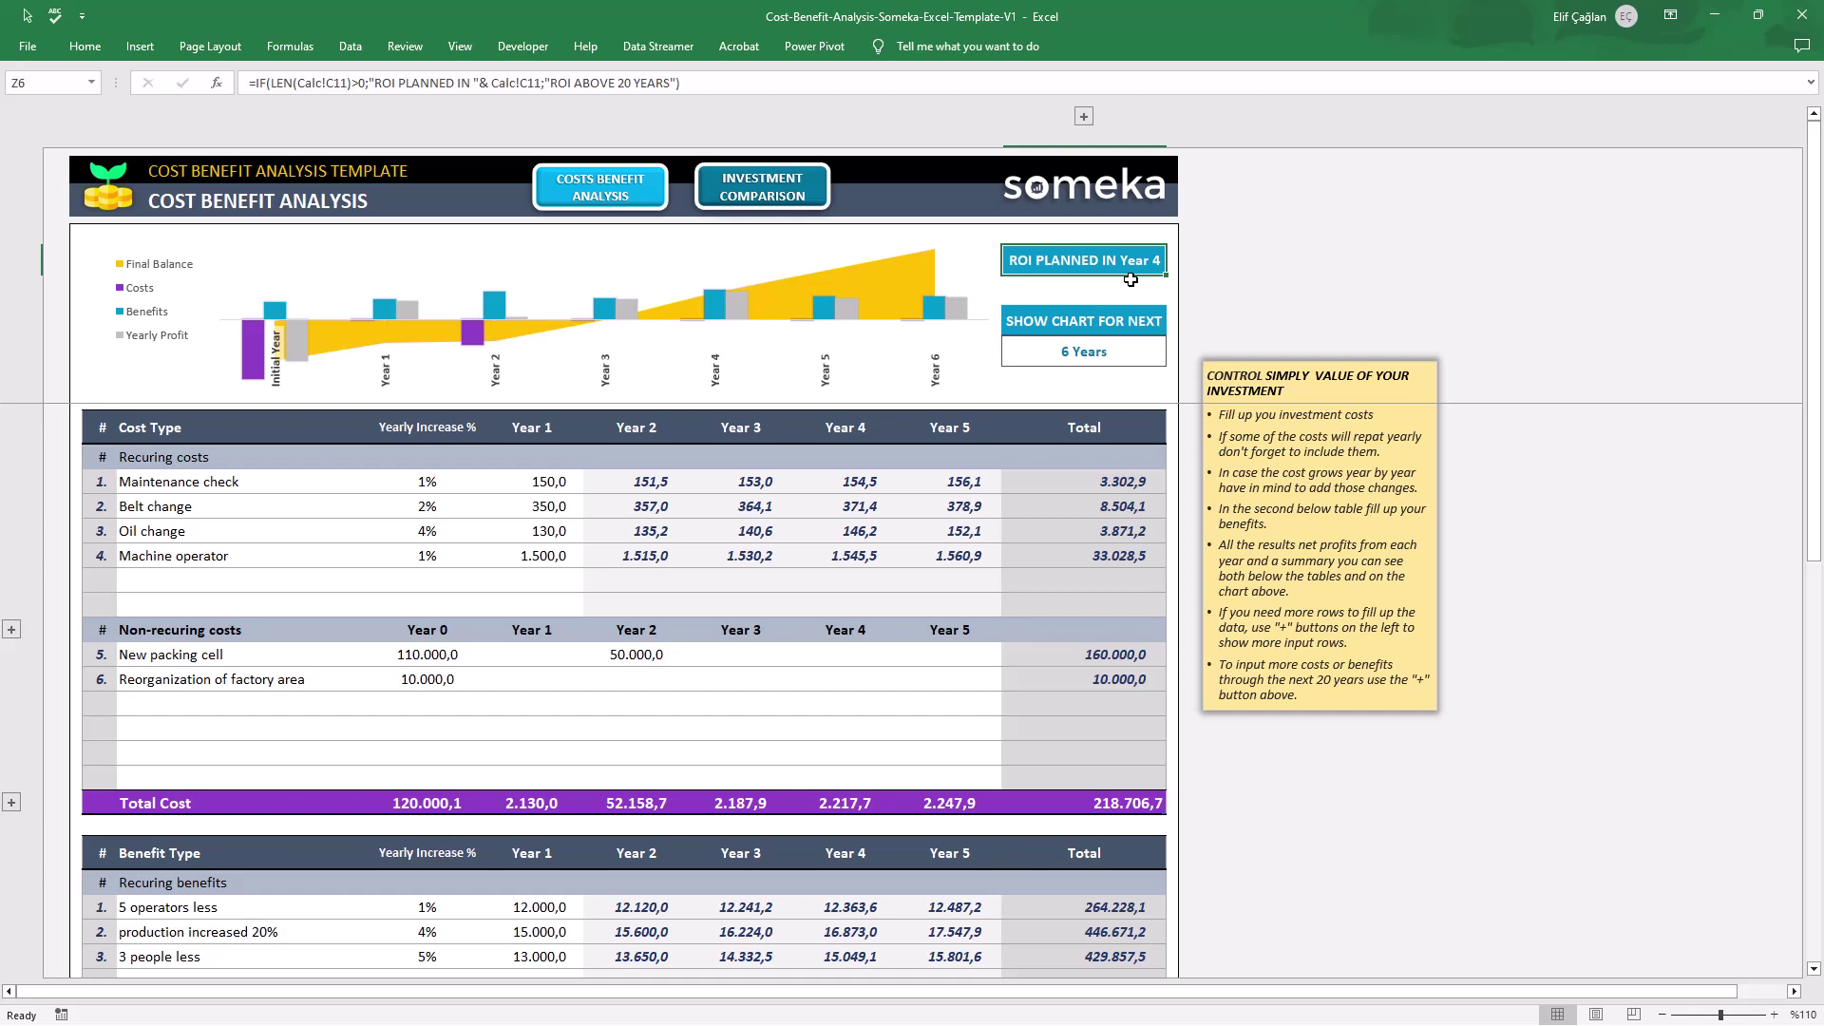
left_click(55, 407)
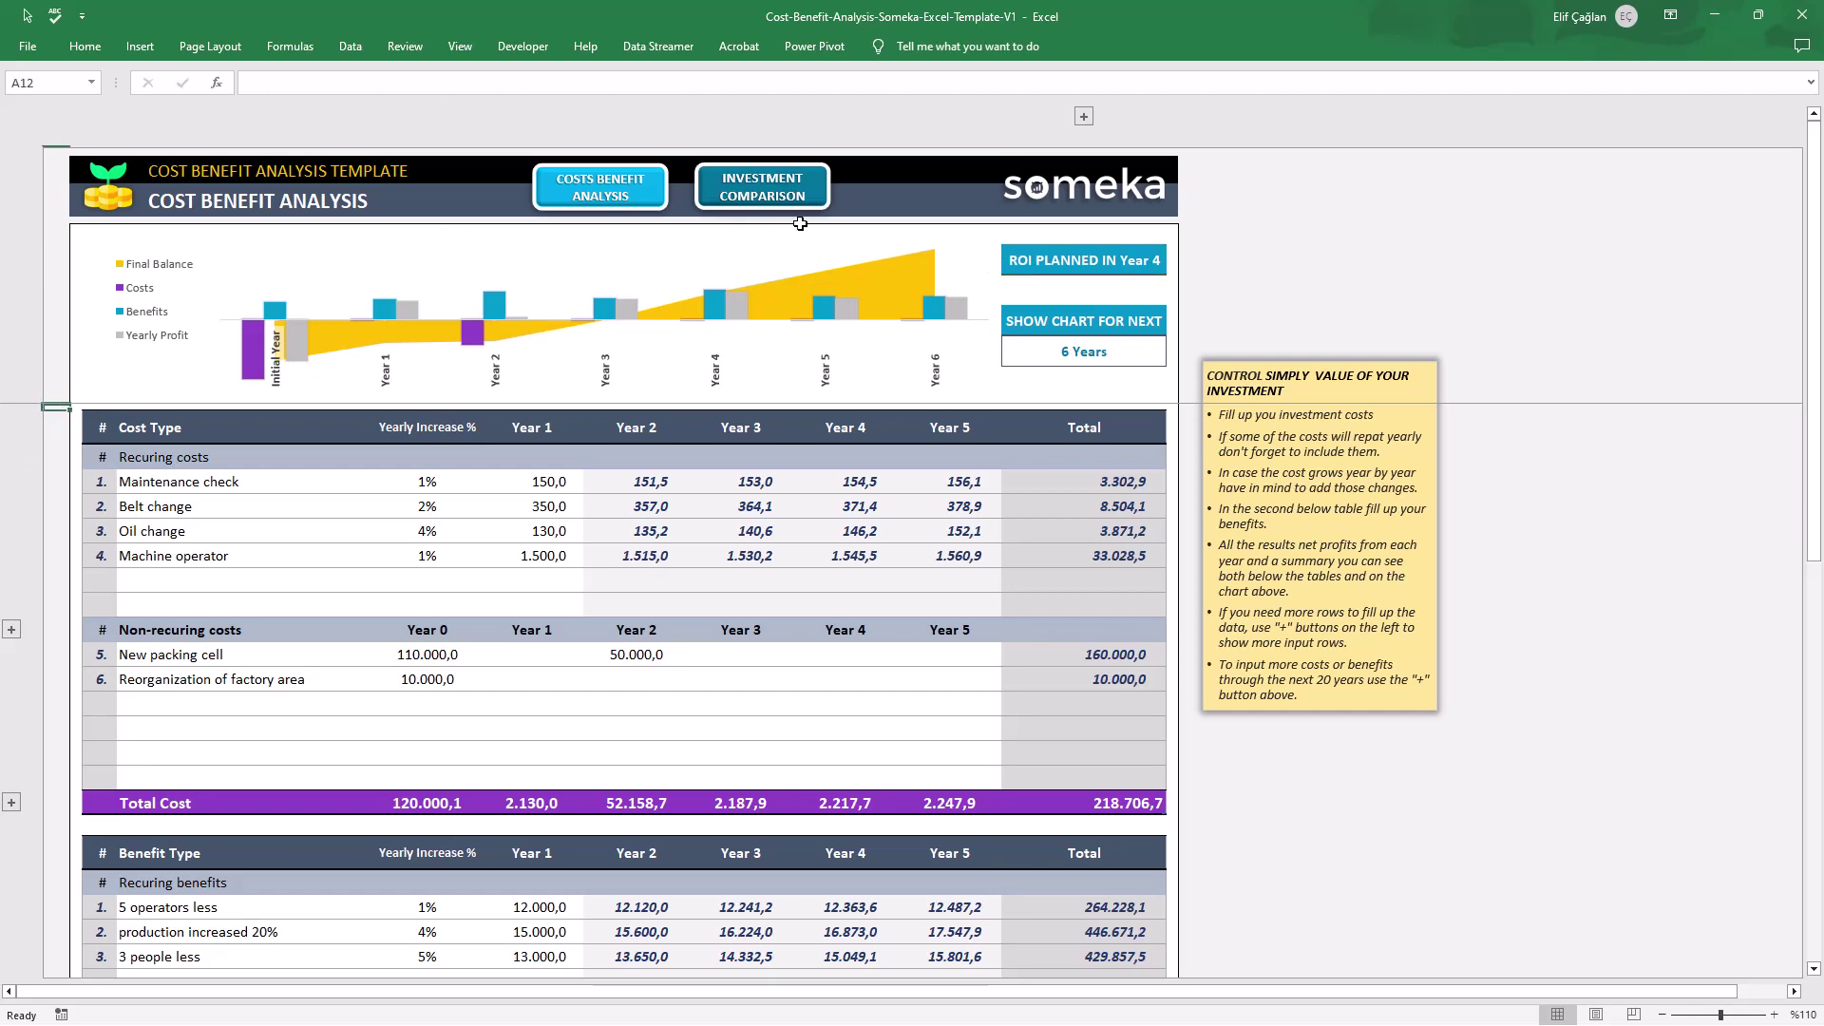
left_click(799, 192)
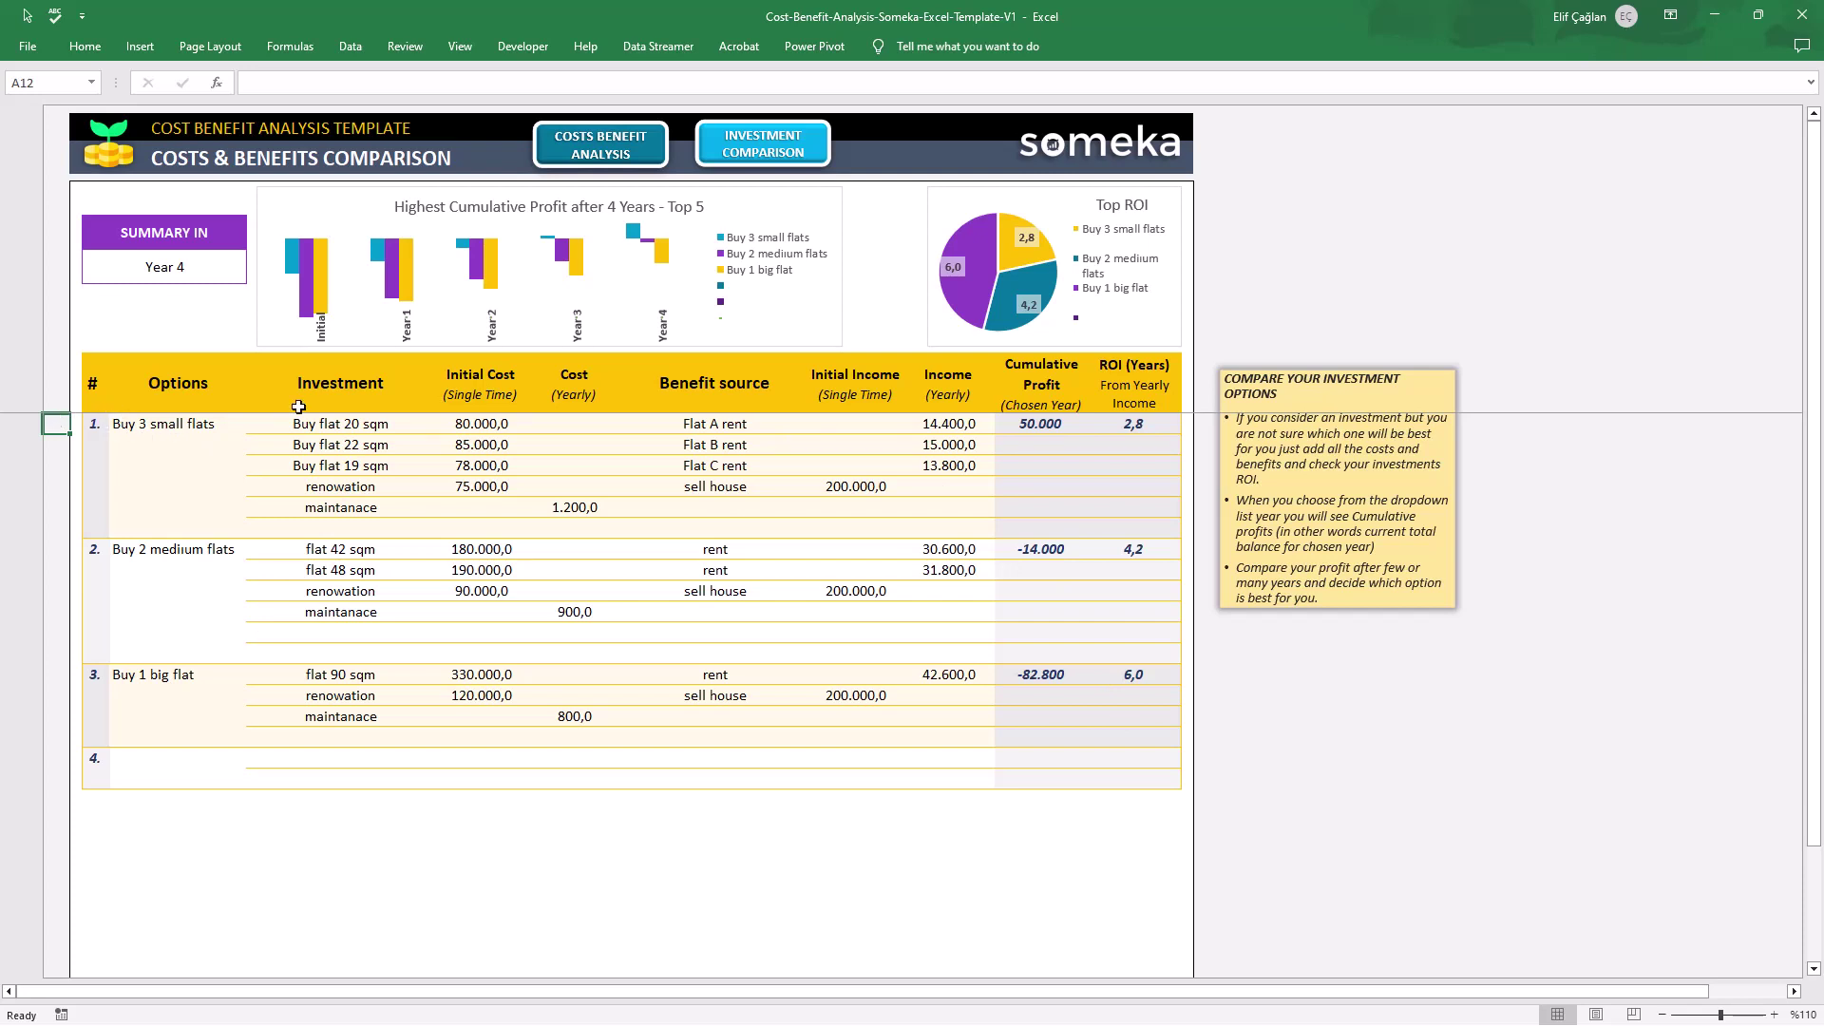
left_click(333, 381)
left_click(478, 400)
left_click(582, 393)
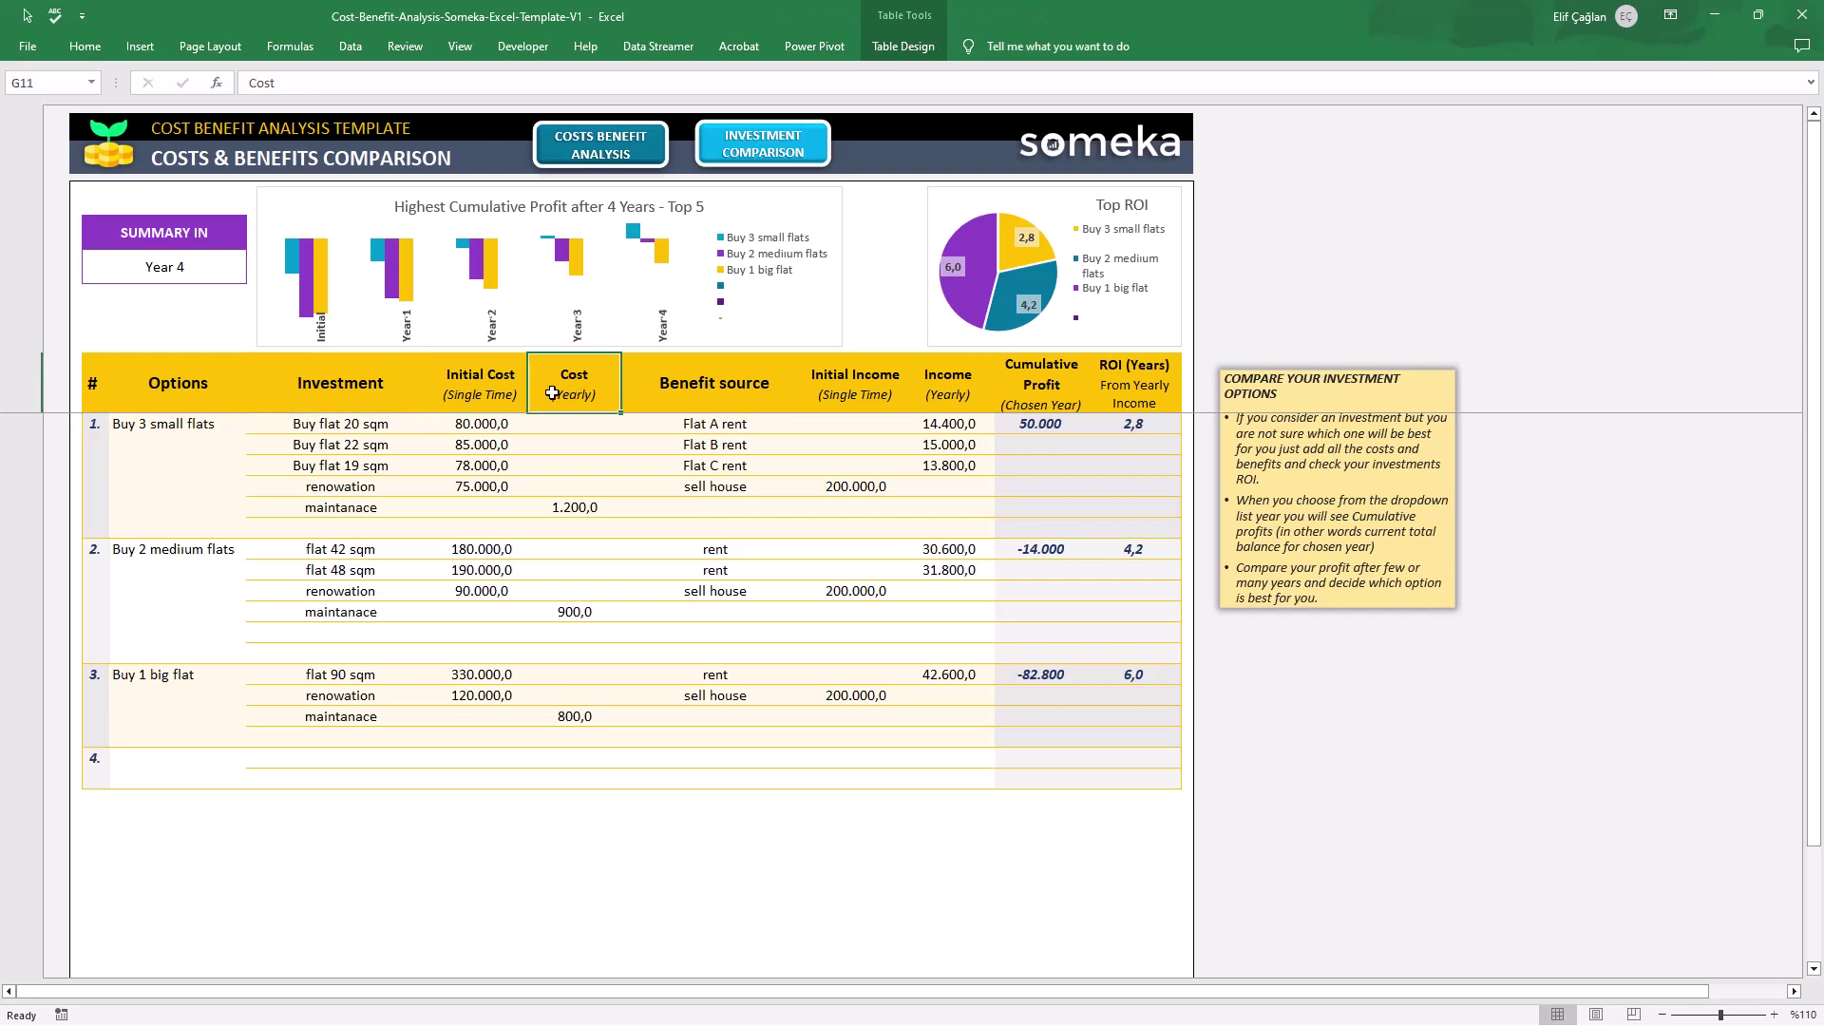
left_click(516, 392)
left_click(565, 388)
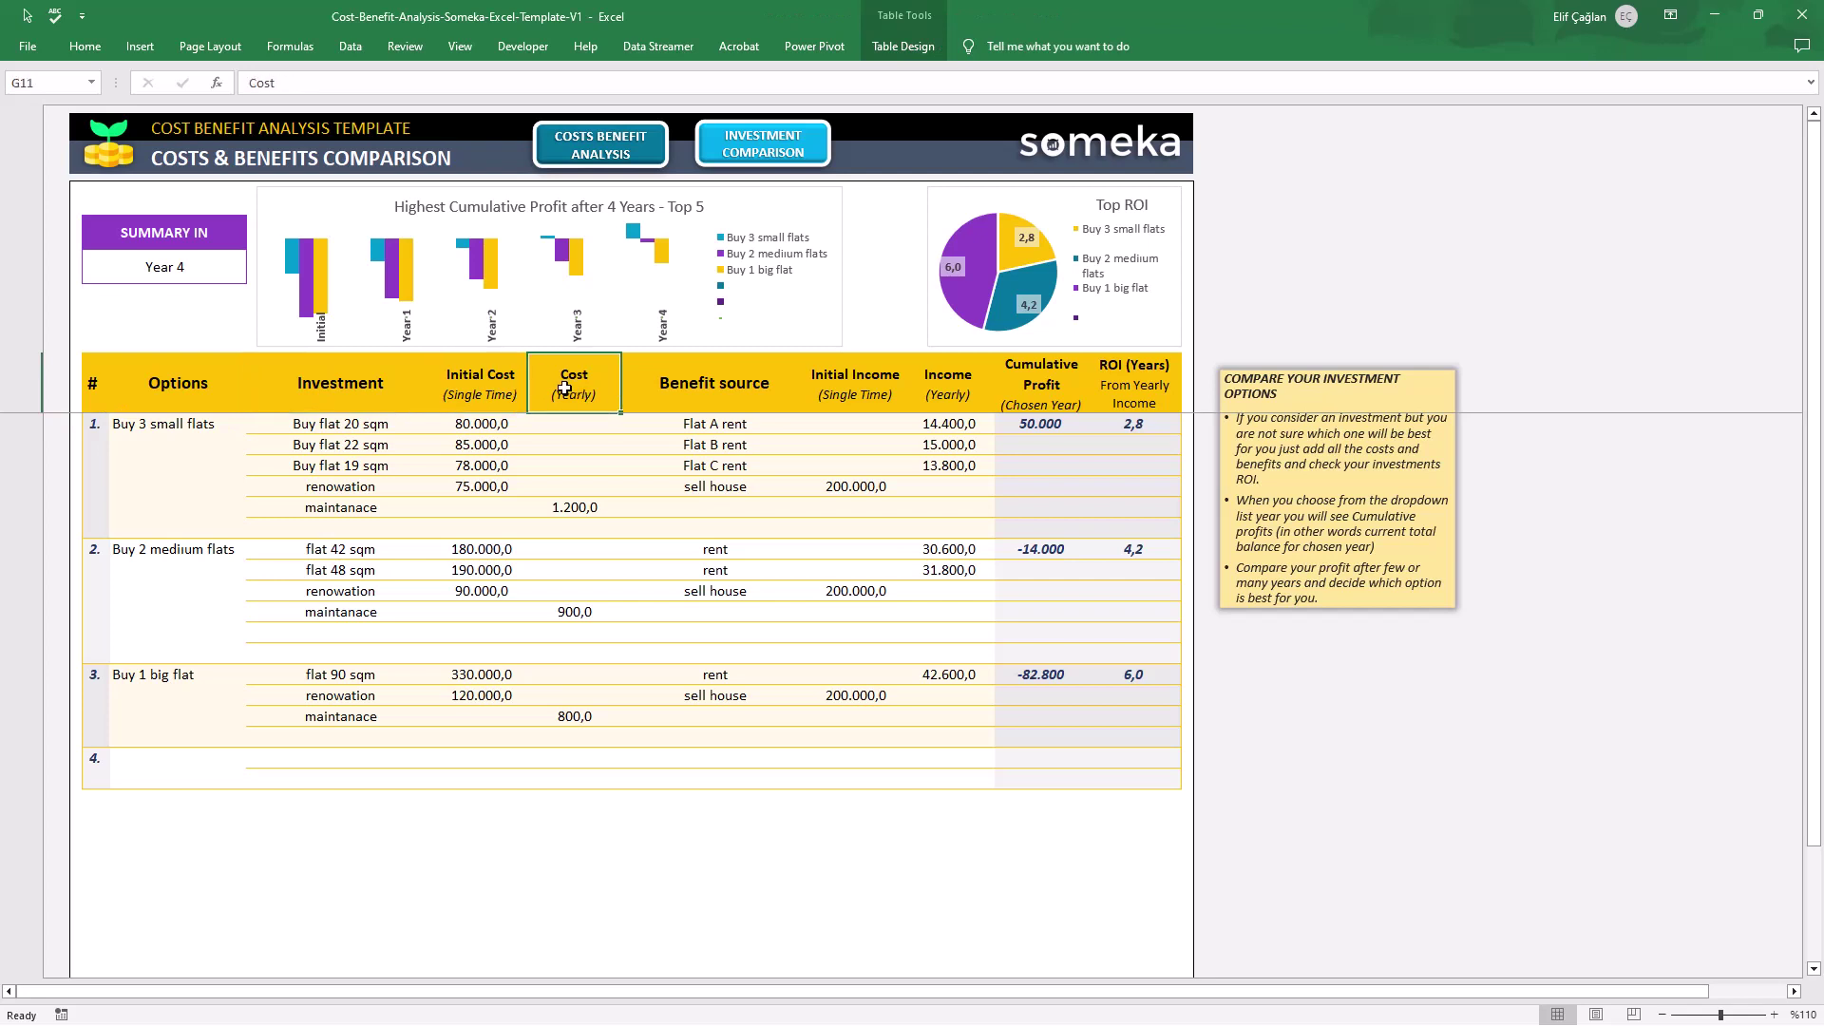
left_click(843, 394)
left_click(948, 390)
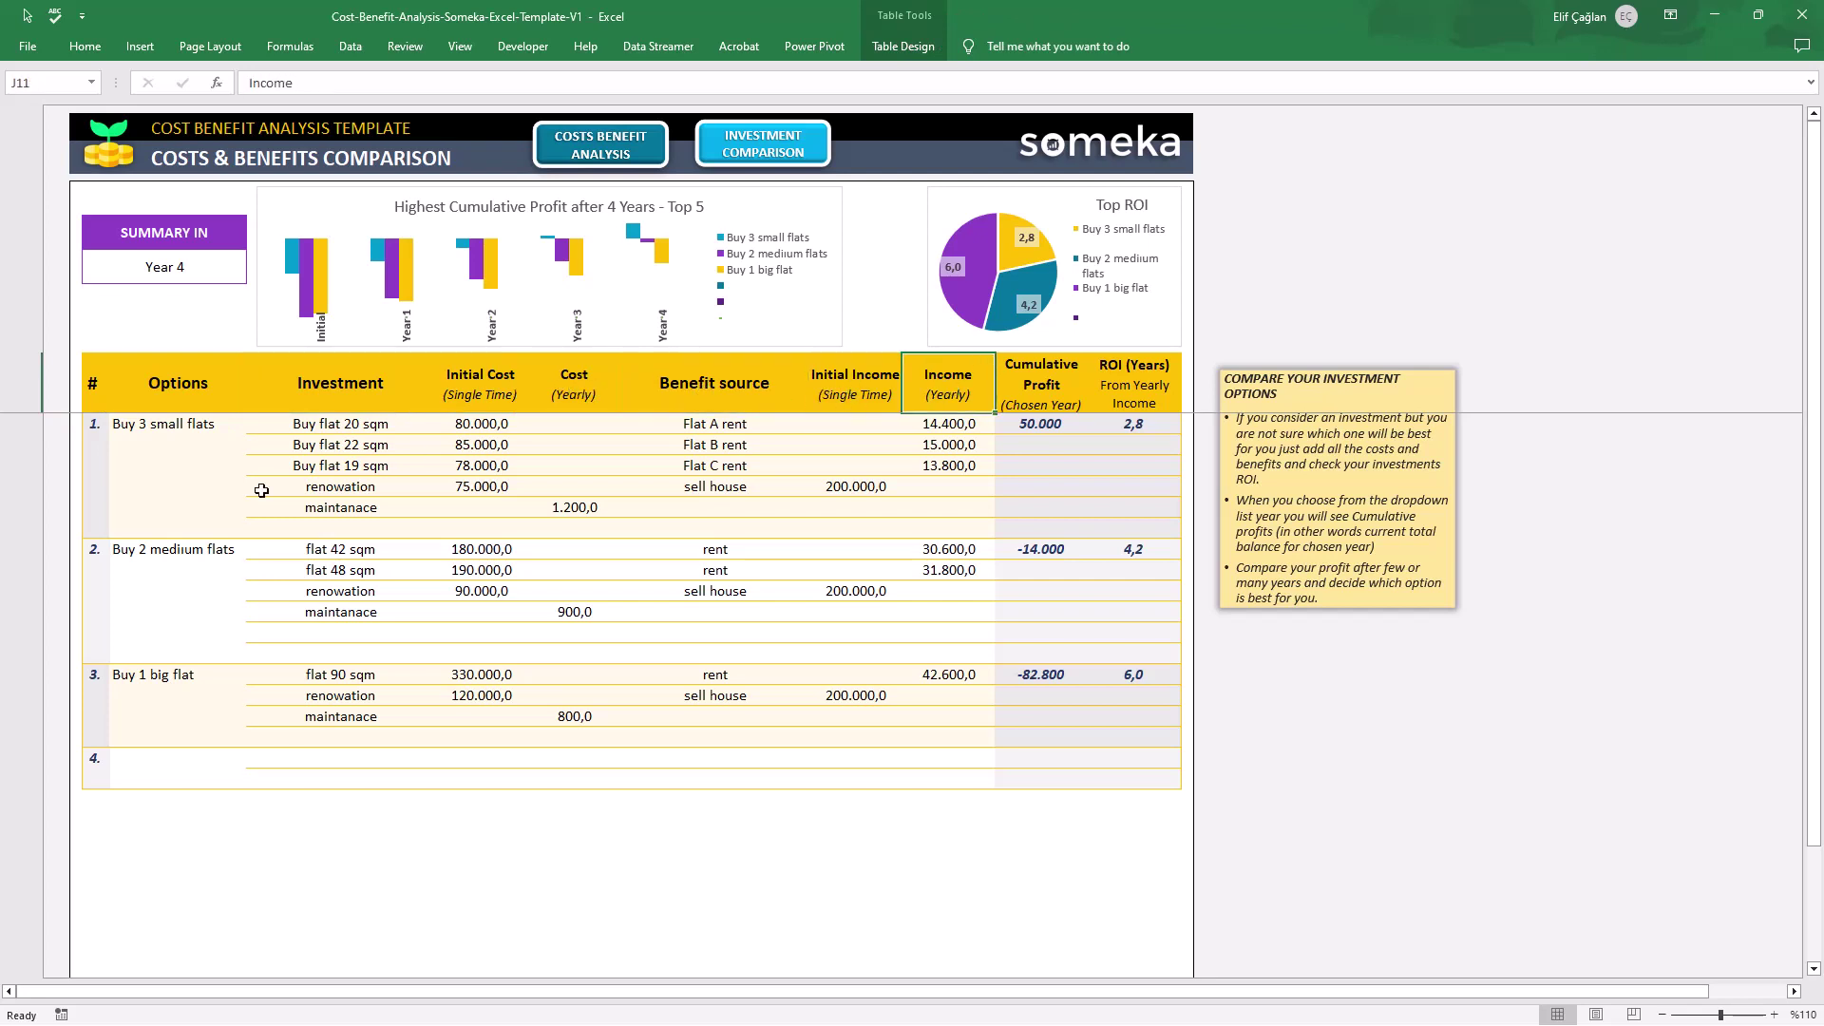
left_click(56, 424)
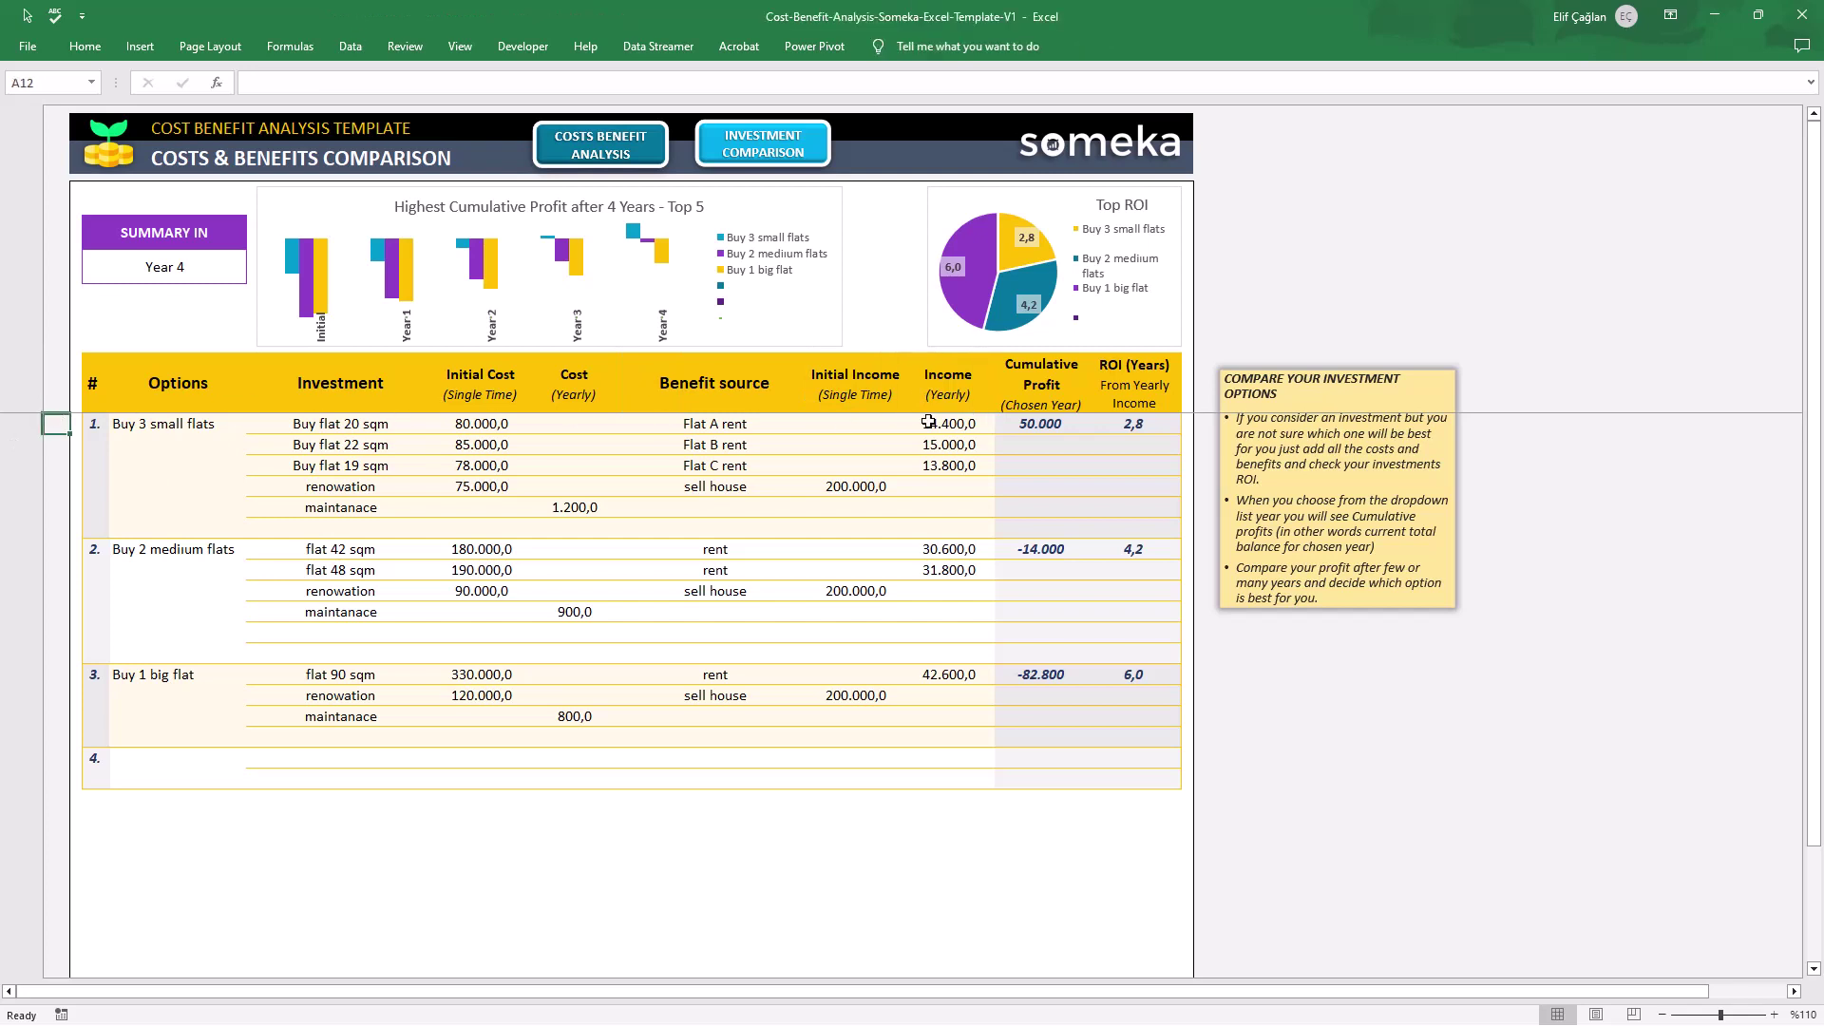
left_click(1065, 379)
left_click(1136, 372)
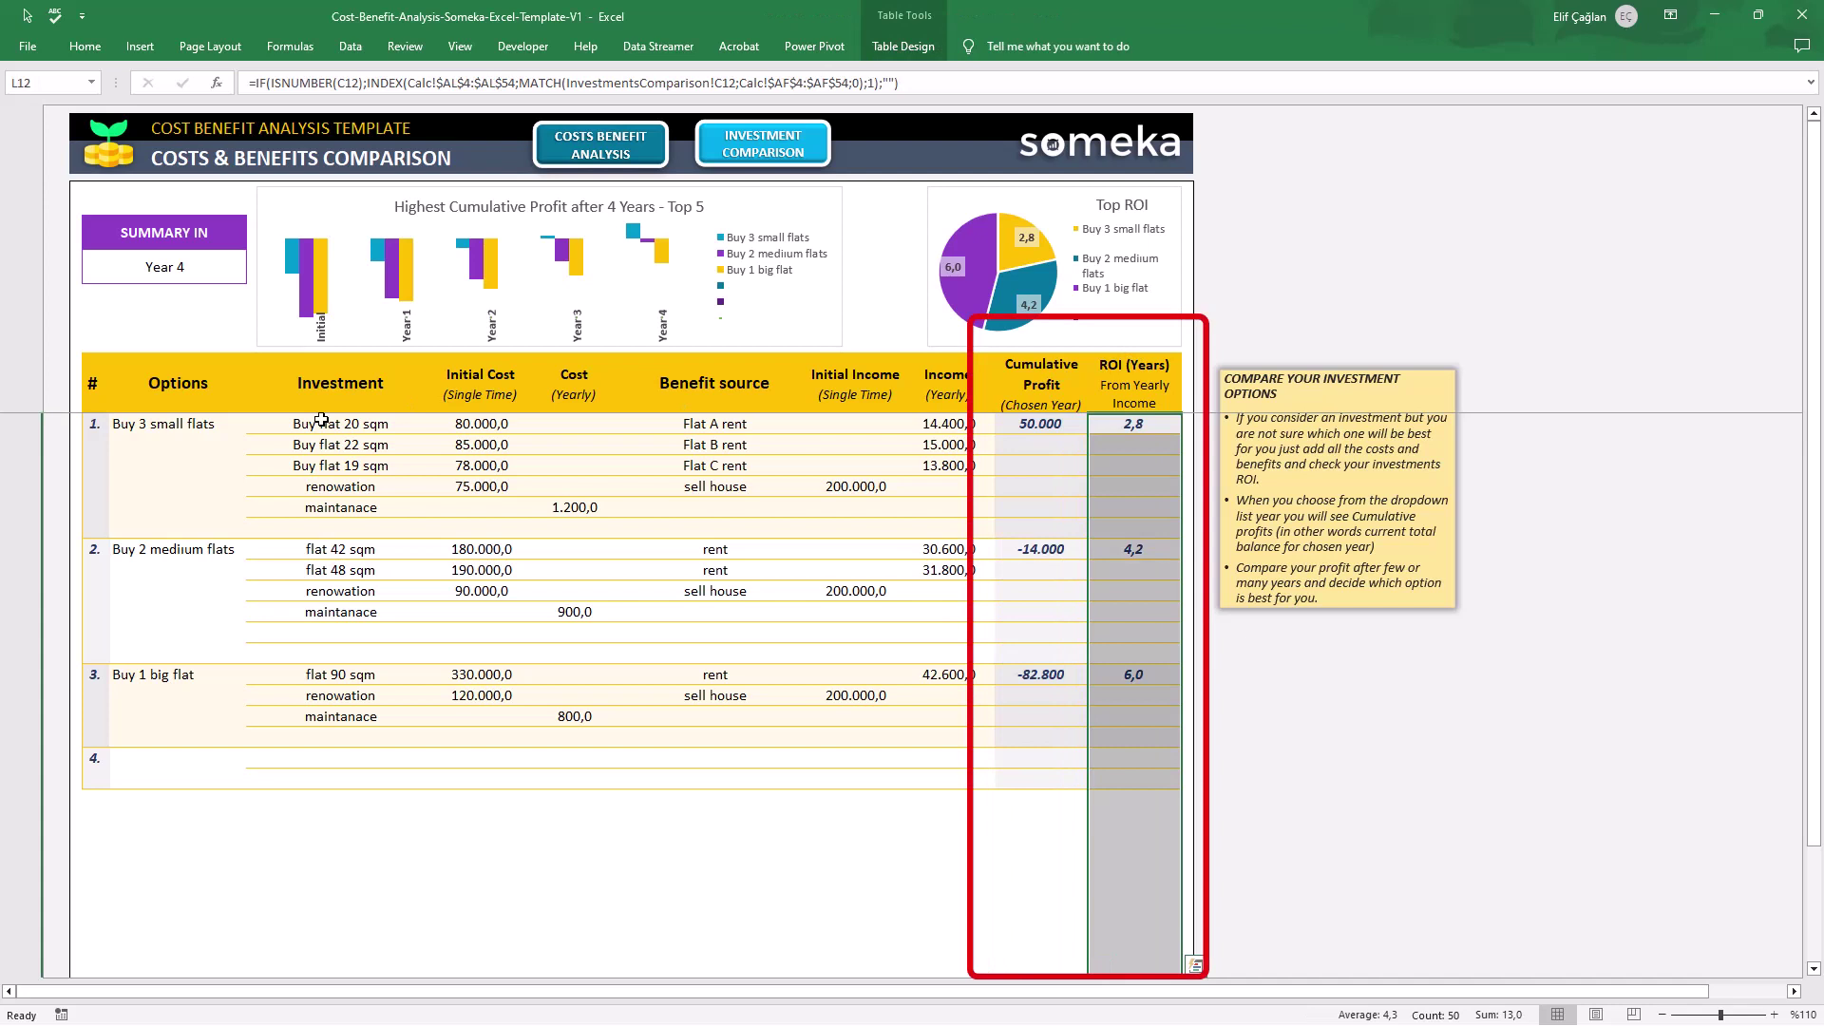
left_click(63, 419)
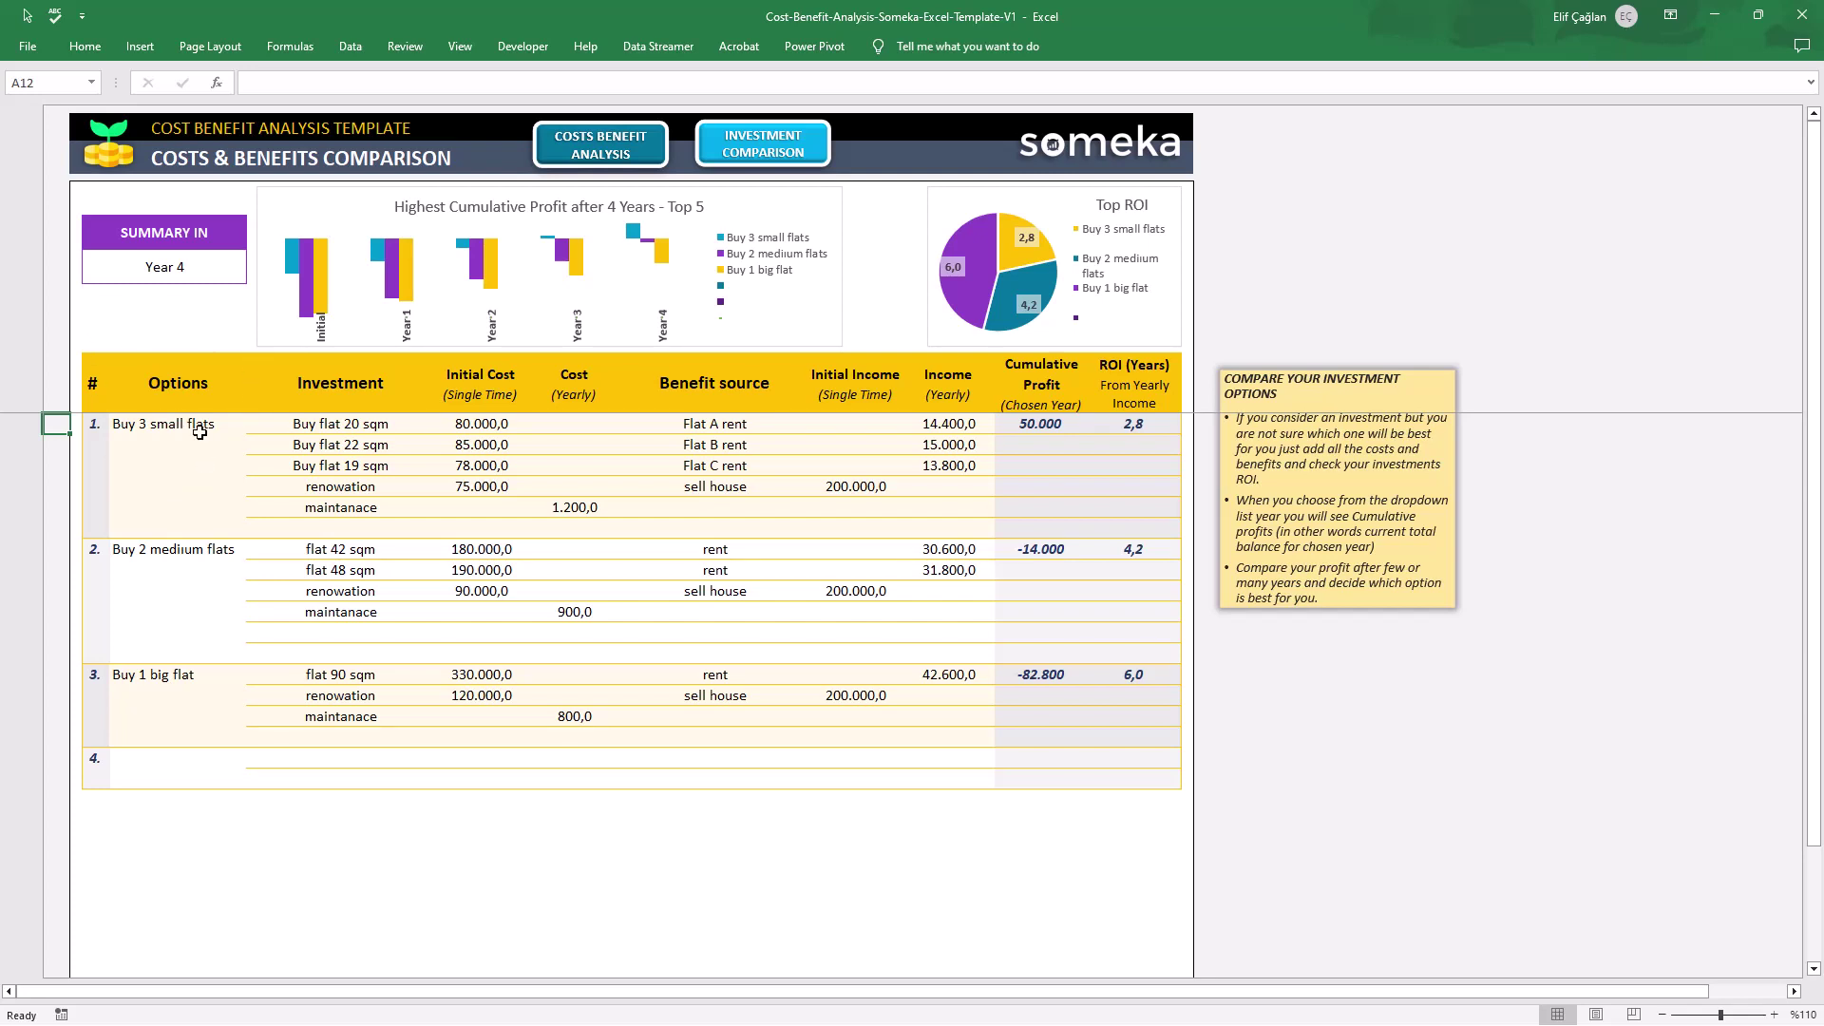
left_click(200, 431)
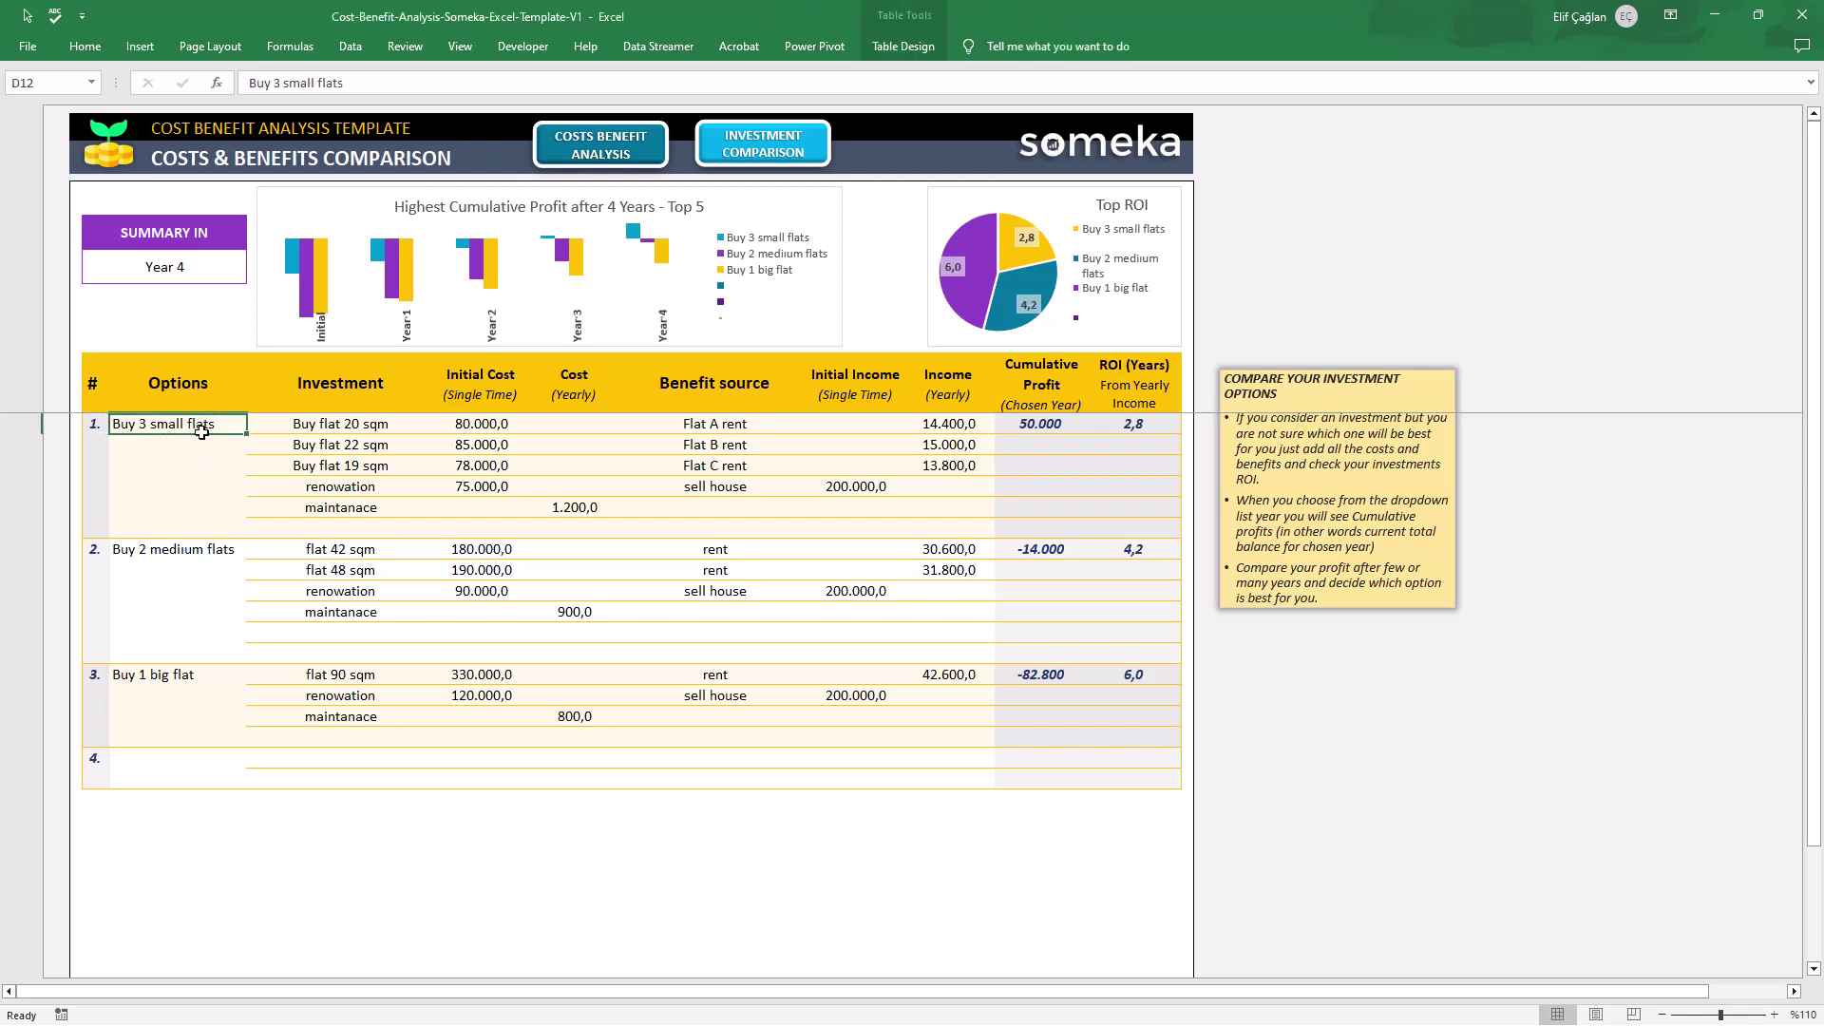
left_click(215, 549)
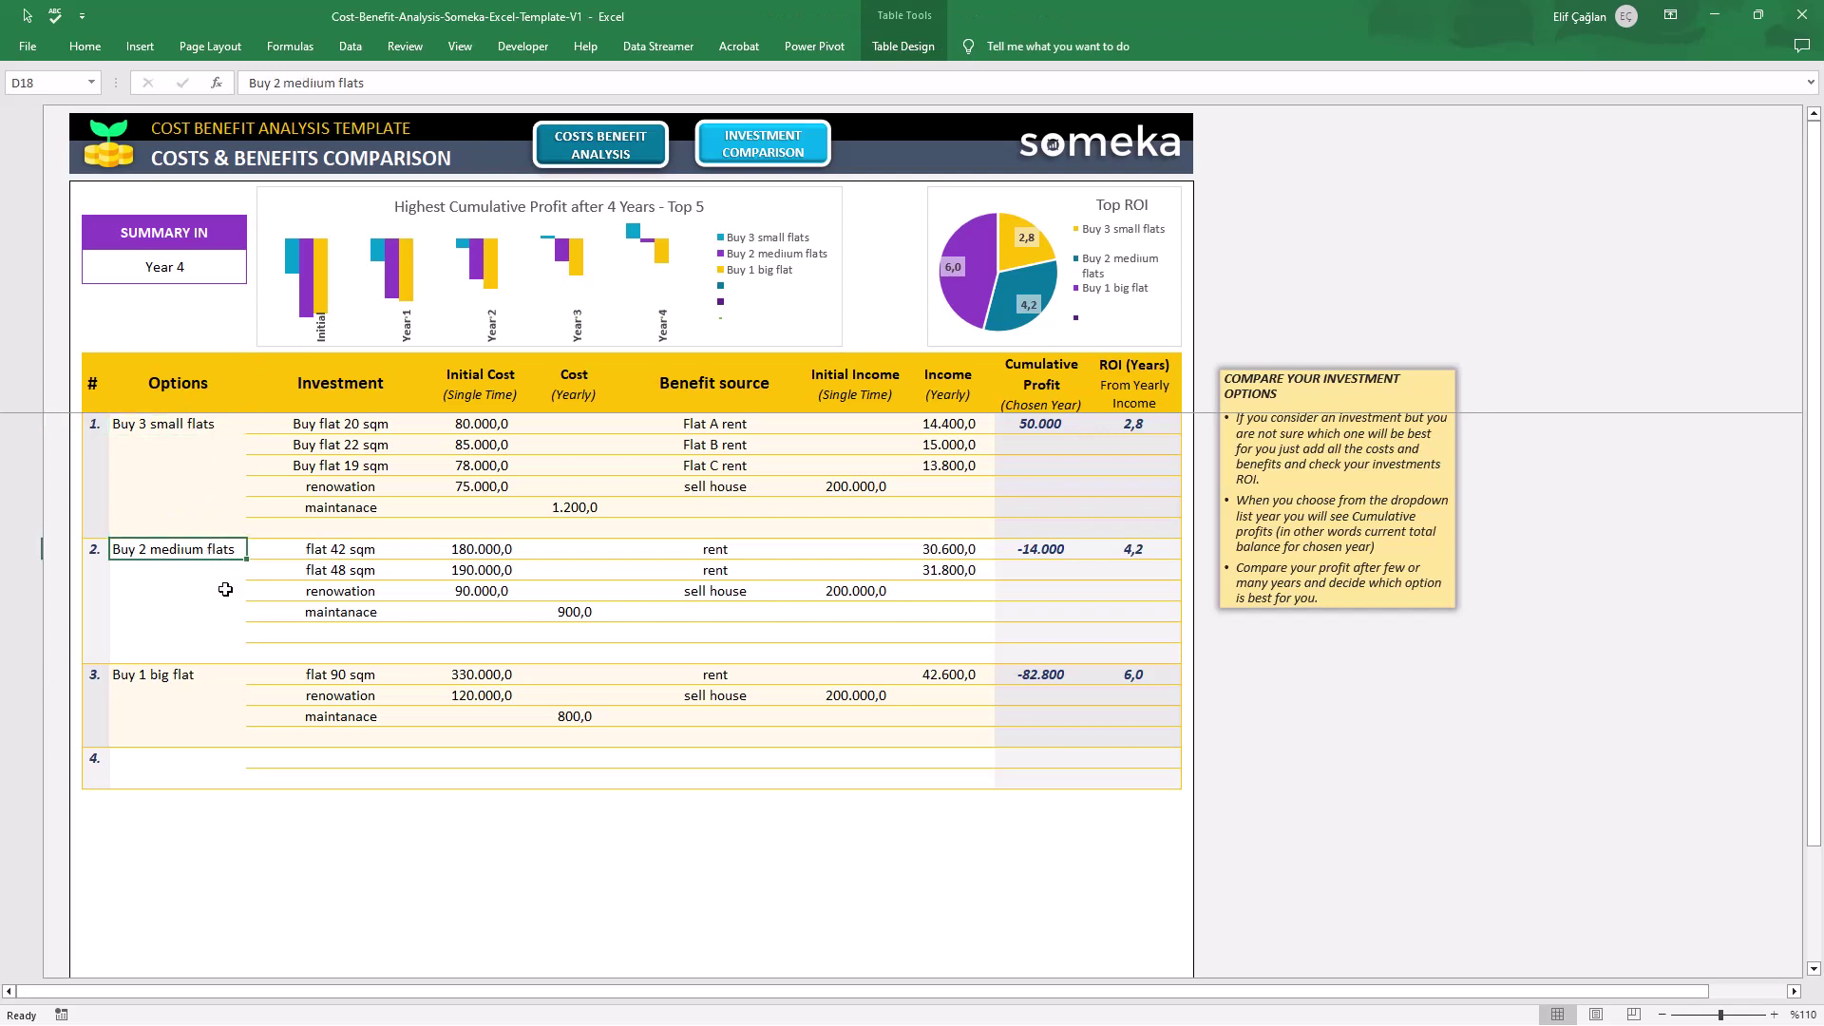
left_click(193, 672)
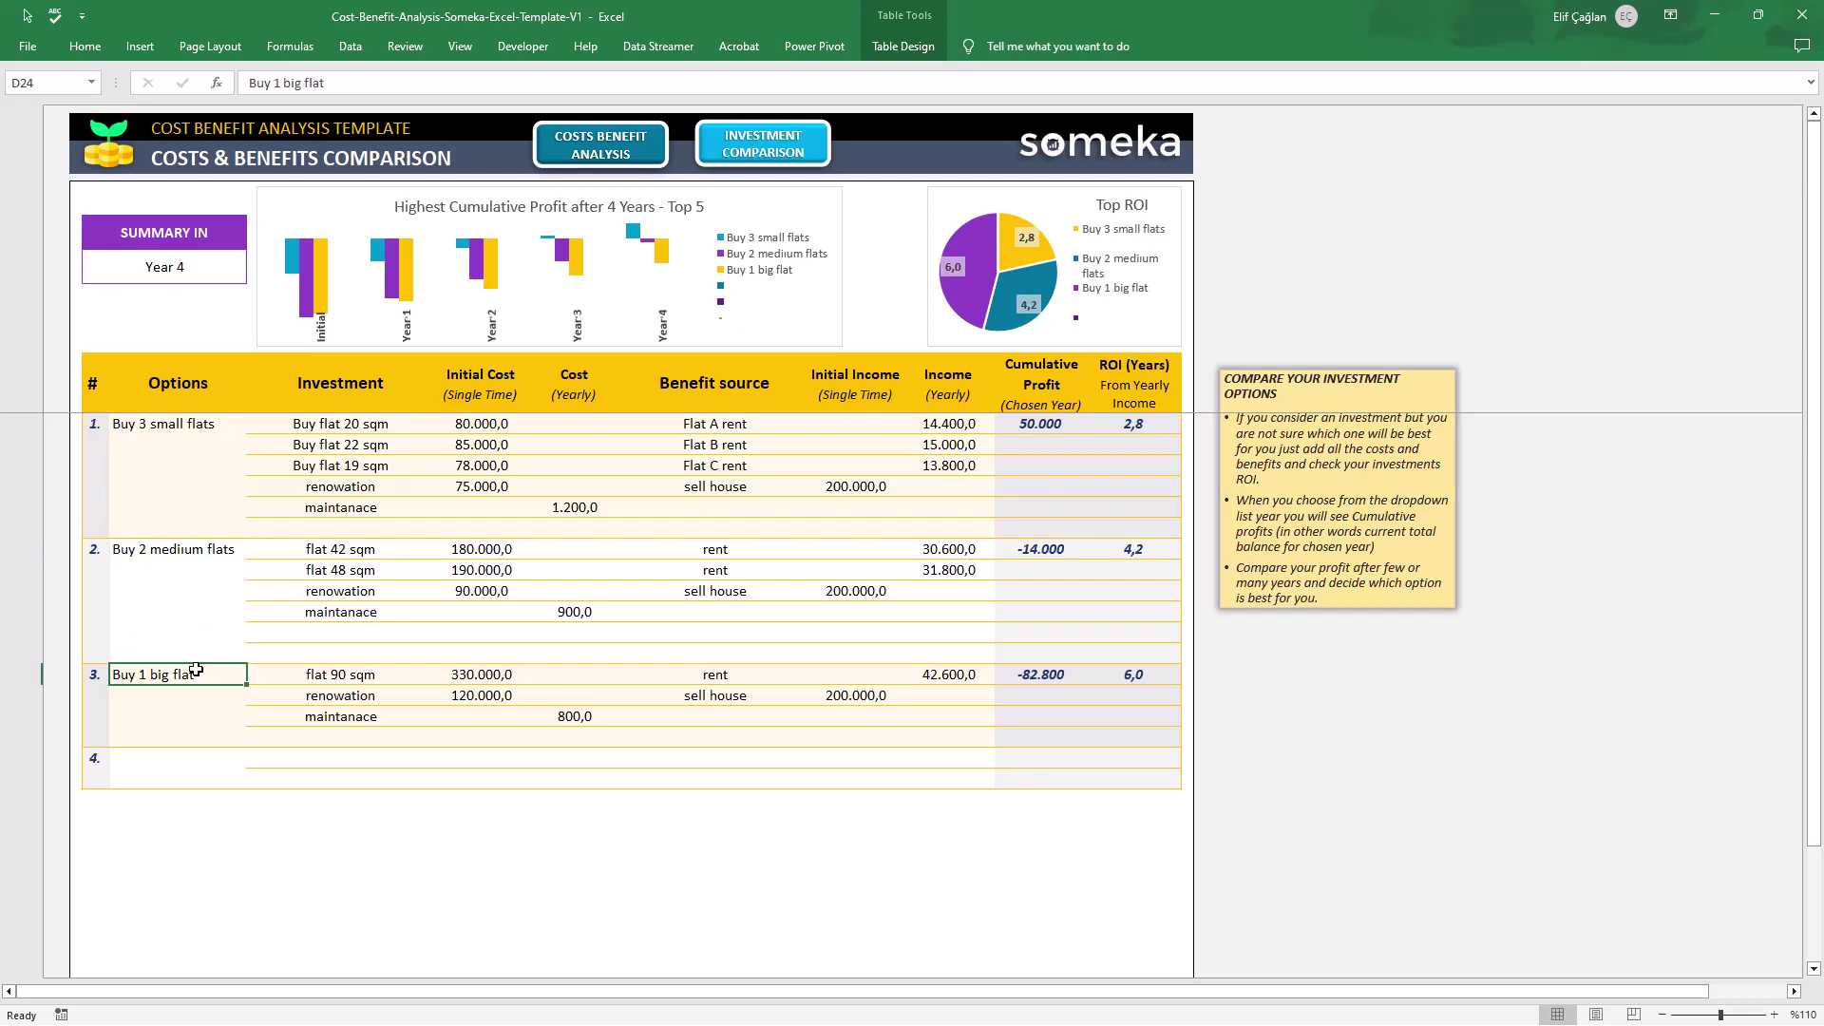
Name option 4 'Keep our house' with renovation 180000 and maintanace 1500 costs.
left_click(189, 755)
type("Keep our house")
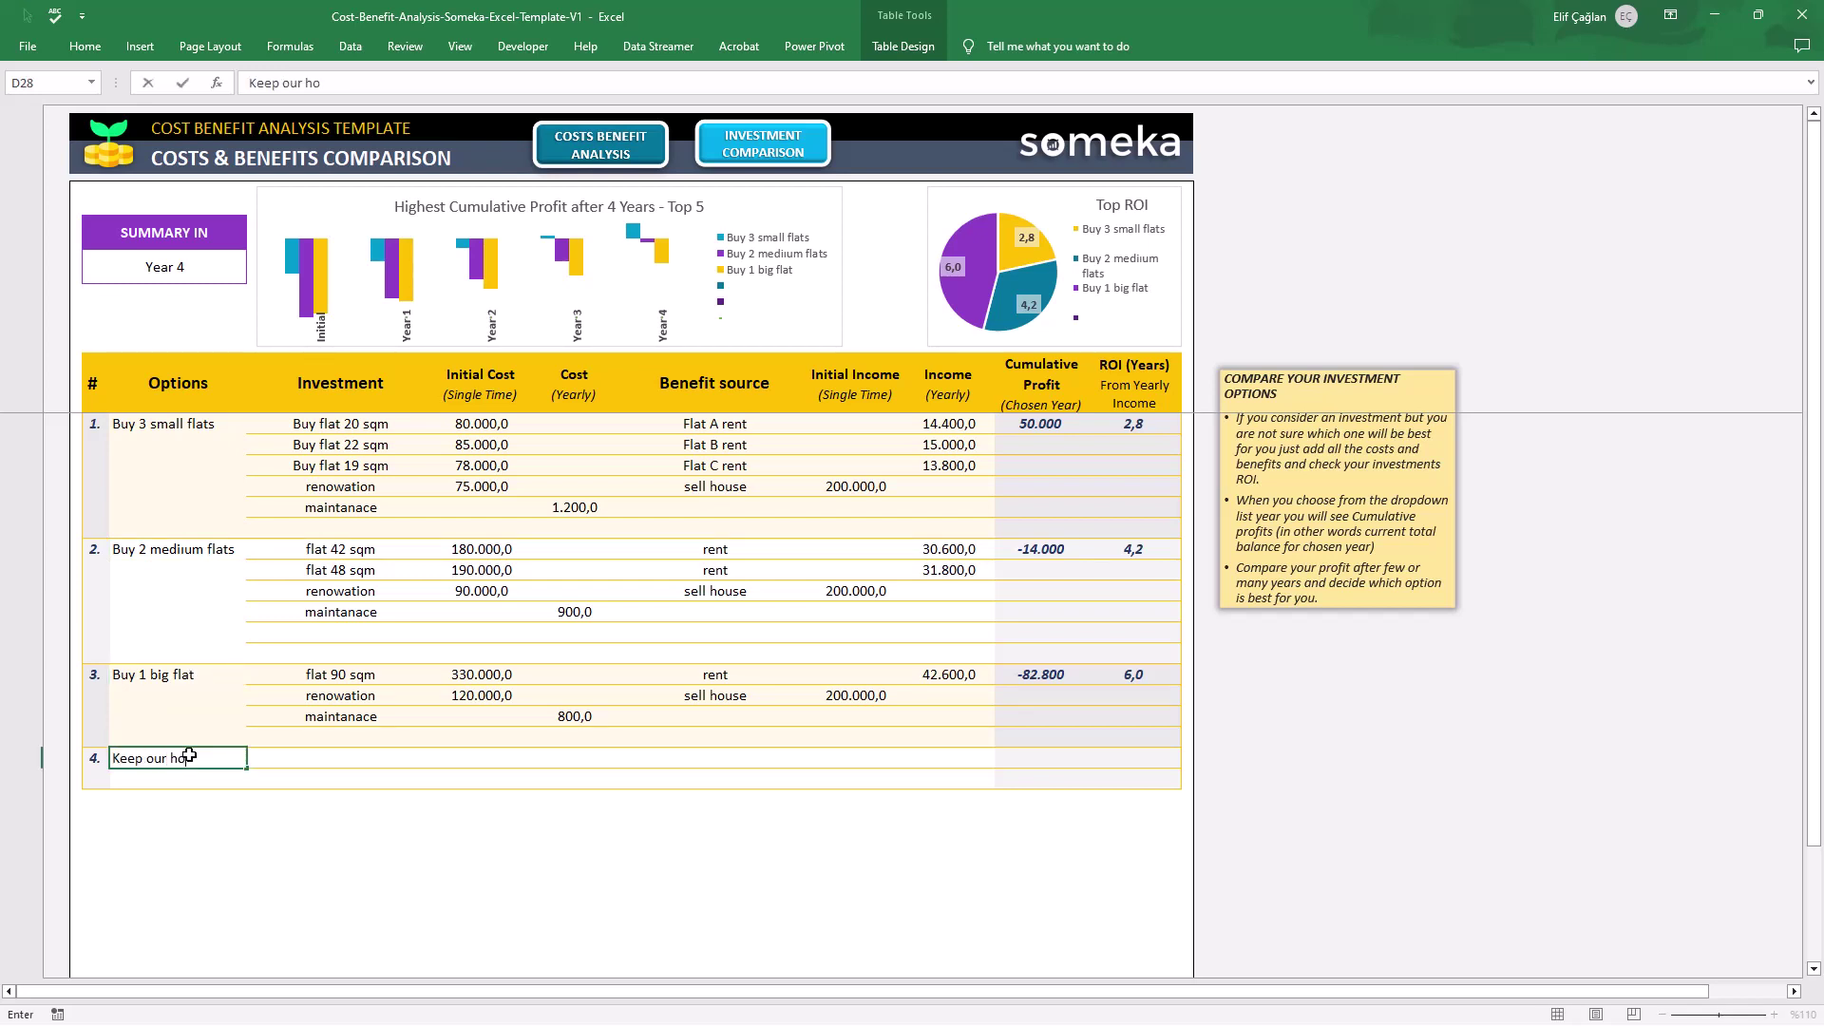
left_click(361, 760)
type("renovation")
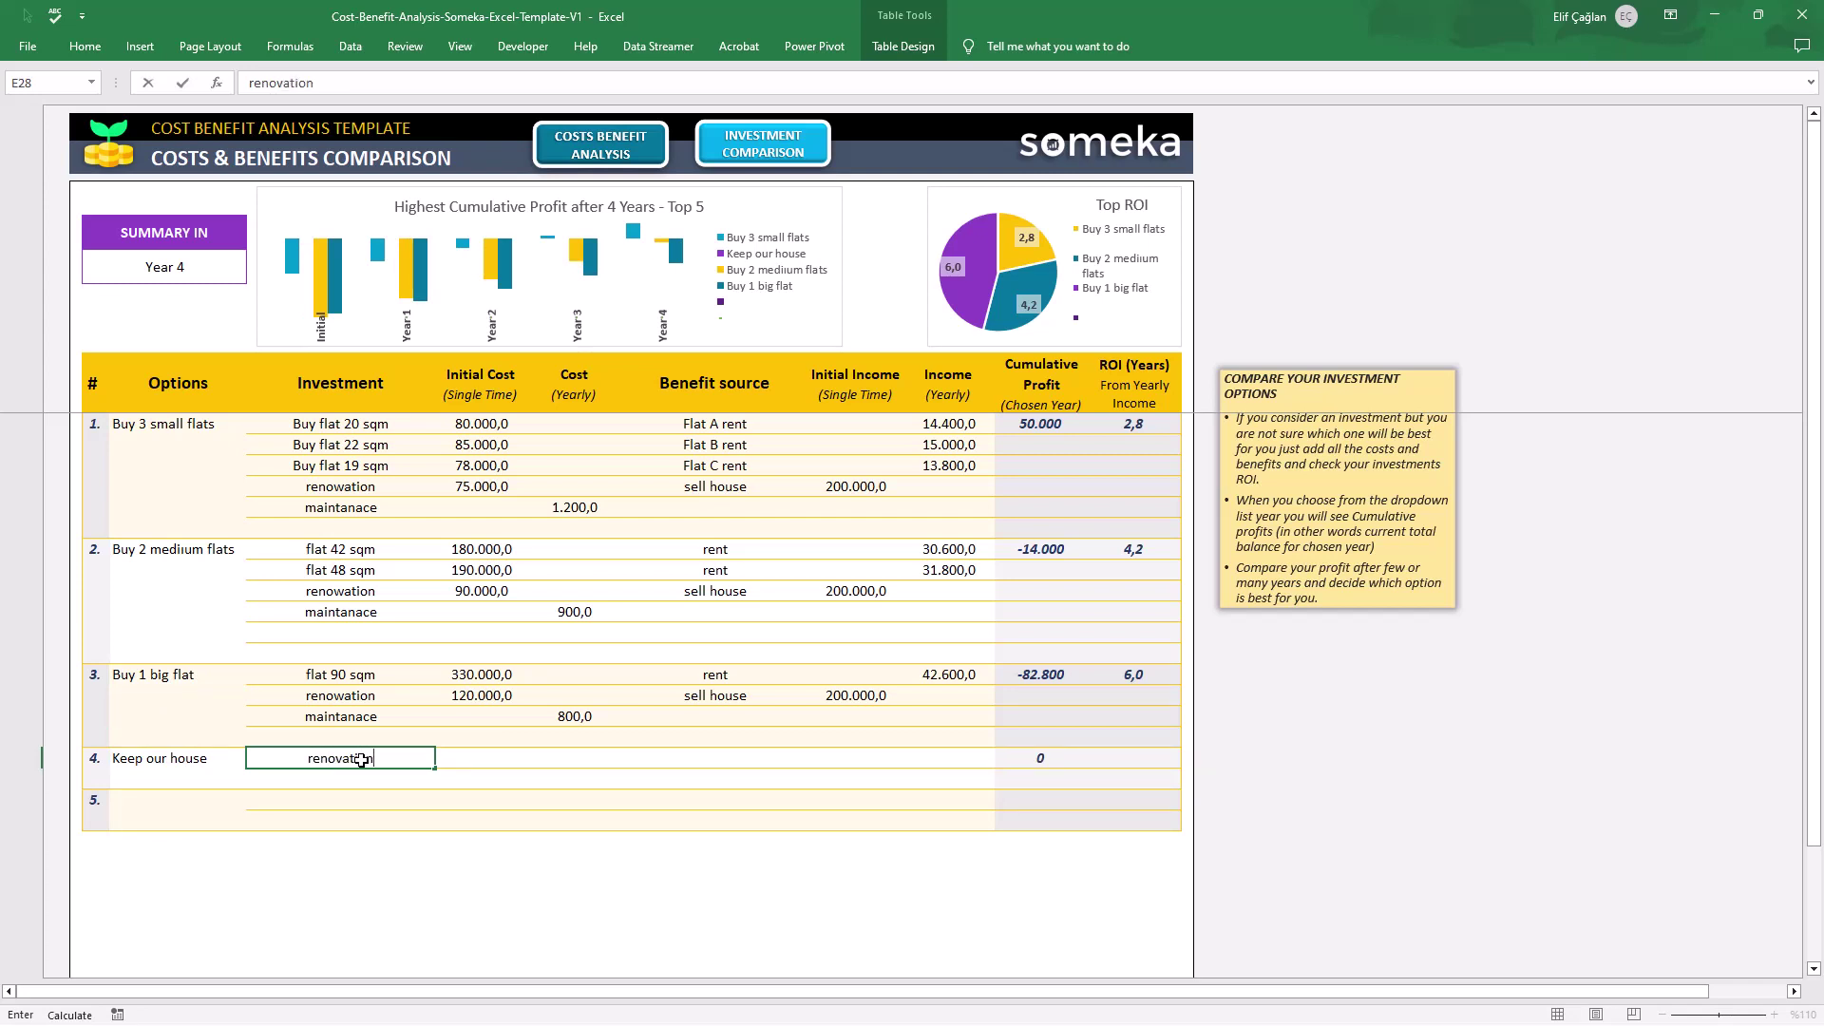
key("Tab")
type("180000")
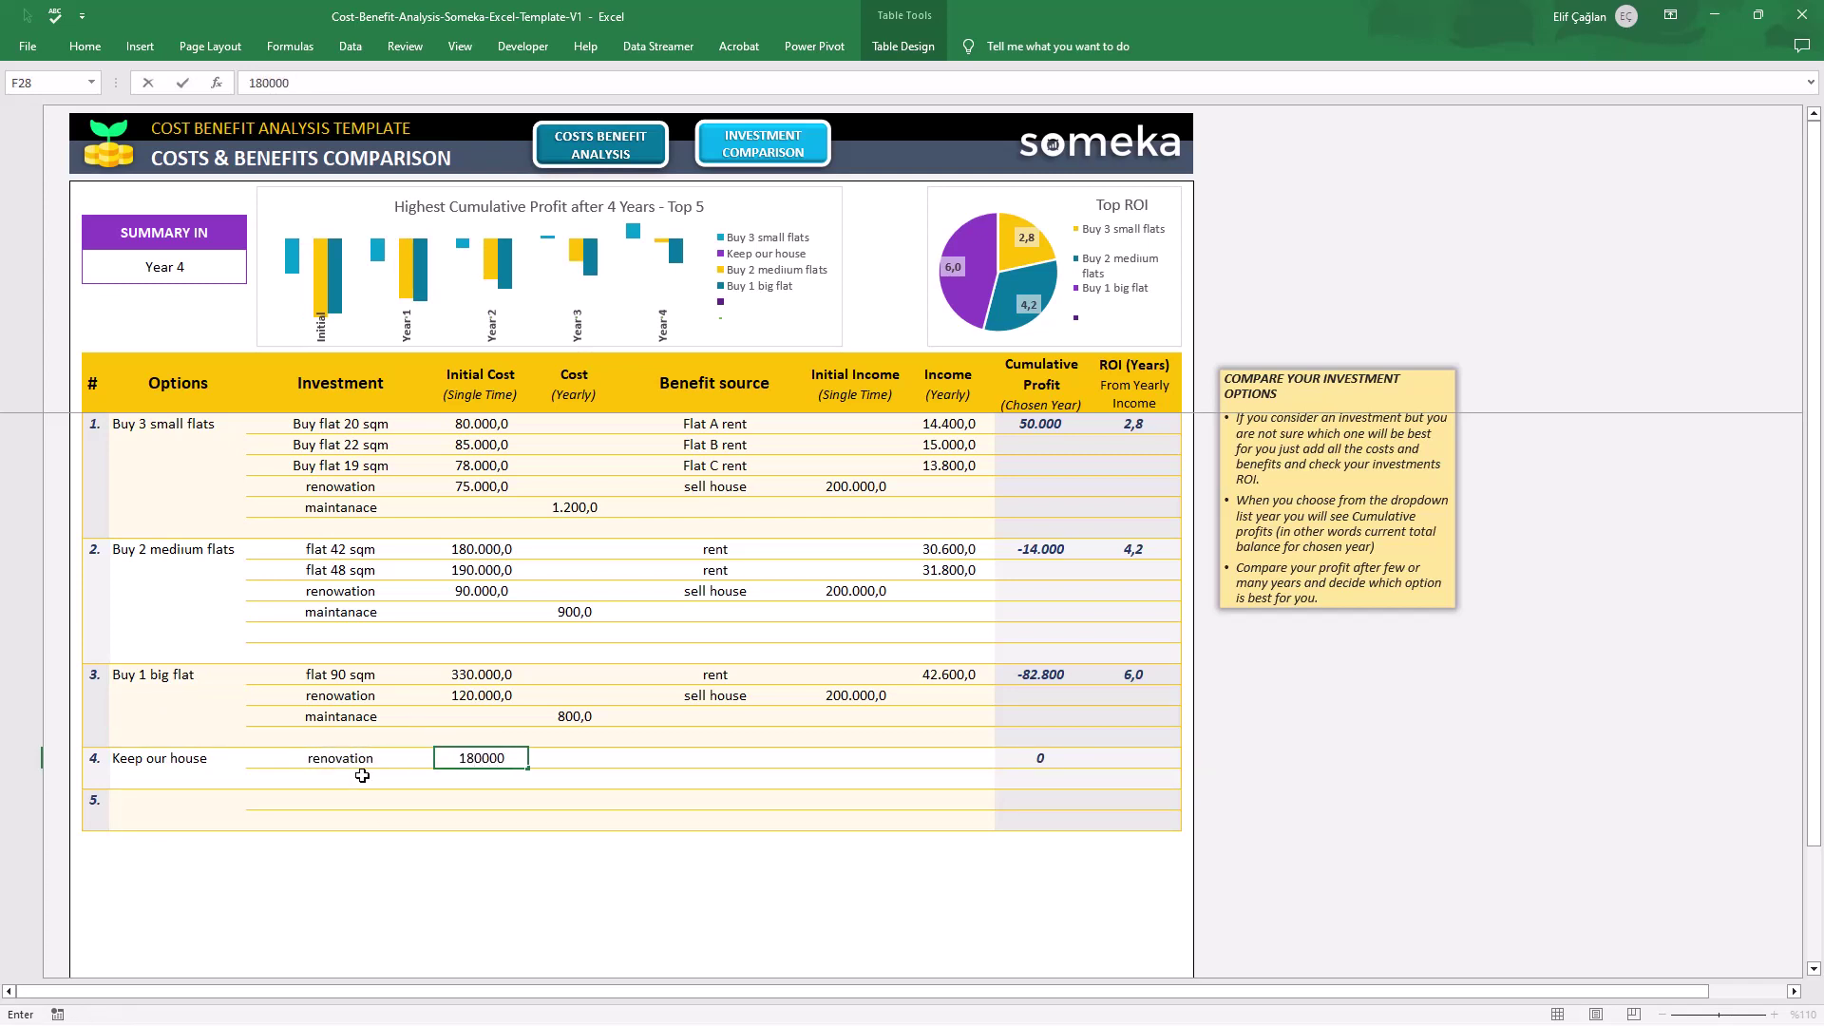
left_click(360, 779)
type("maintanace")
key("Tab")
key("Tab")
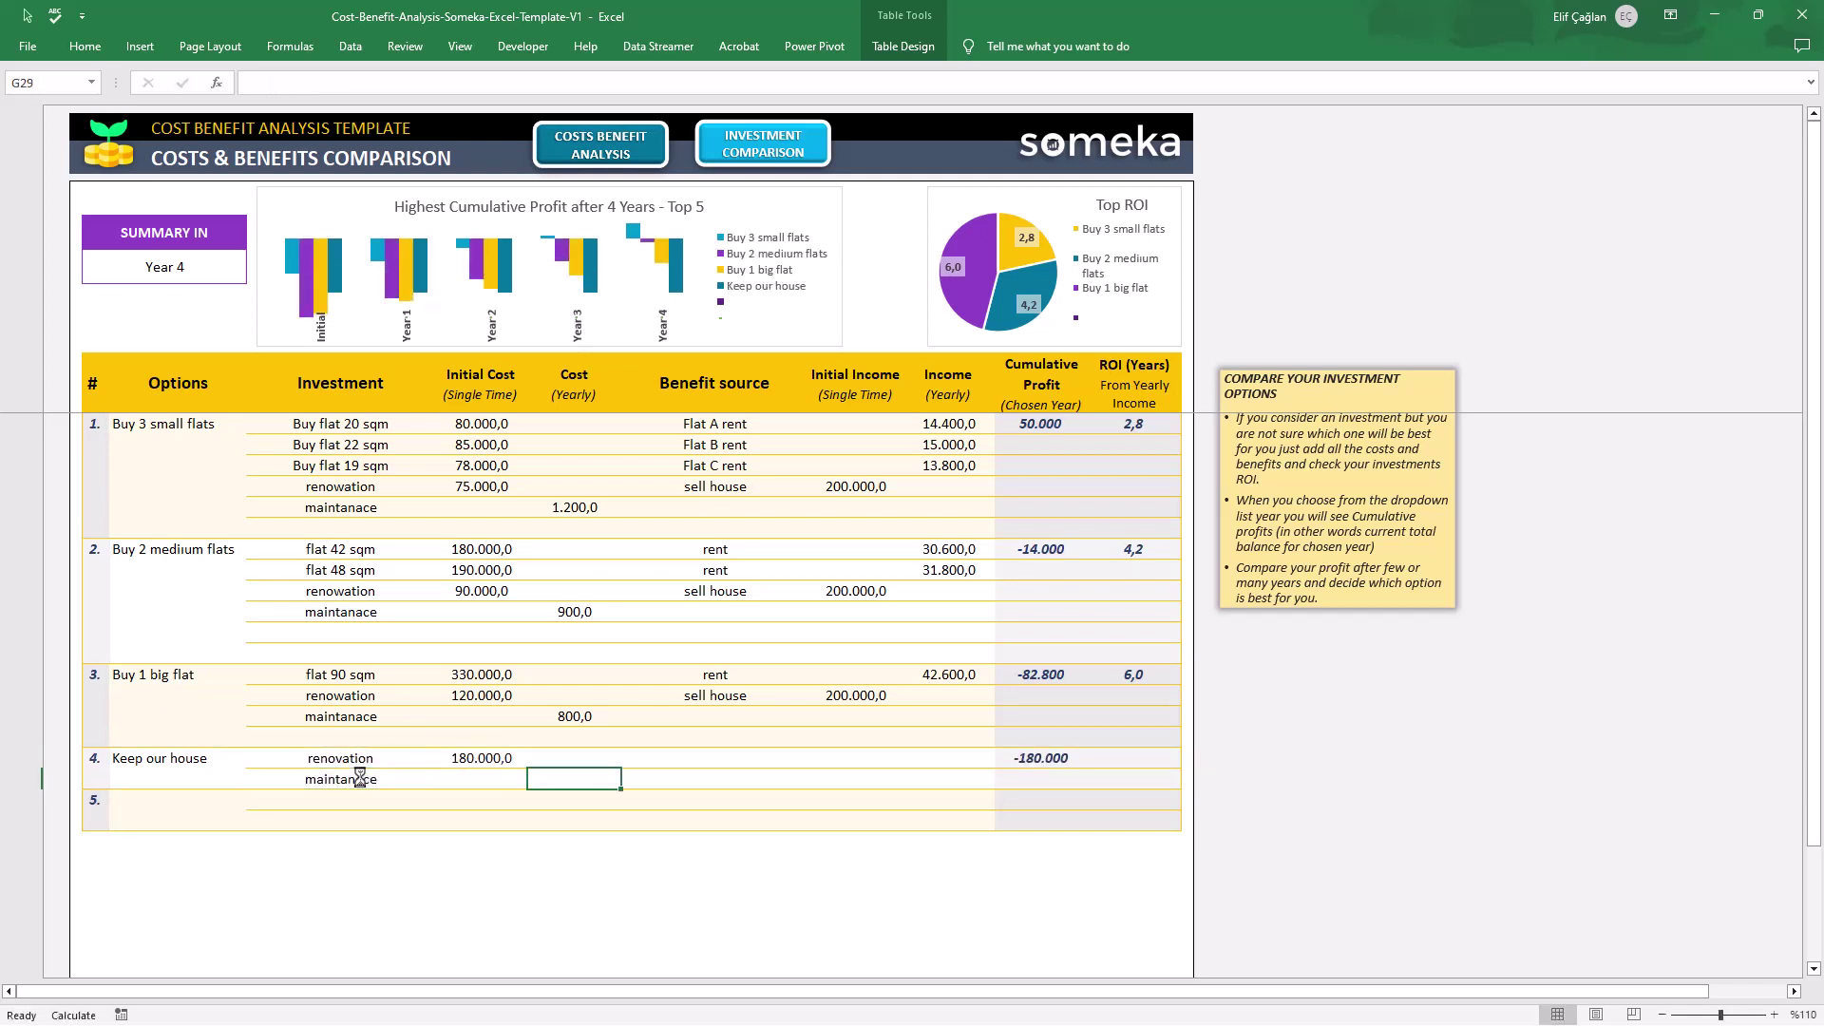
type("1500")
Add rent income of 50000 and other benefit of 10000 for Keep our house.
left_click(723, 759)
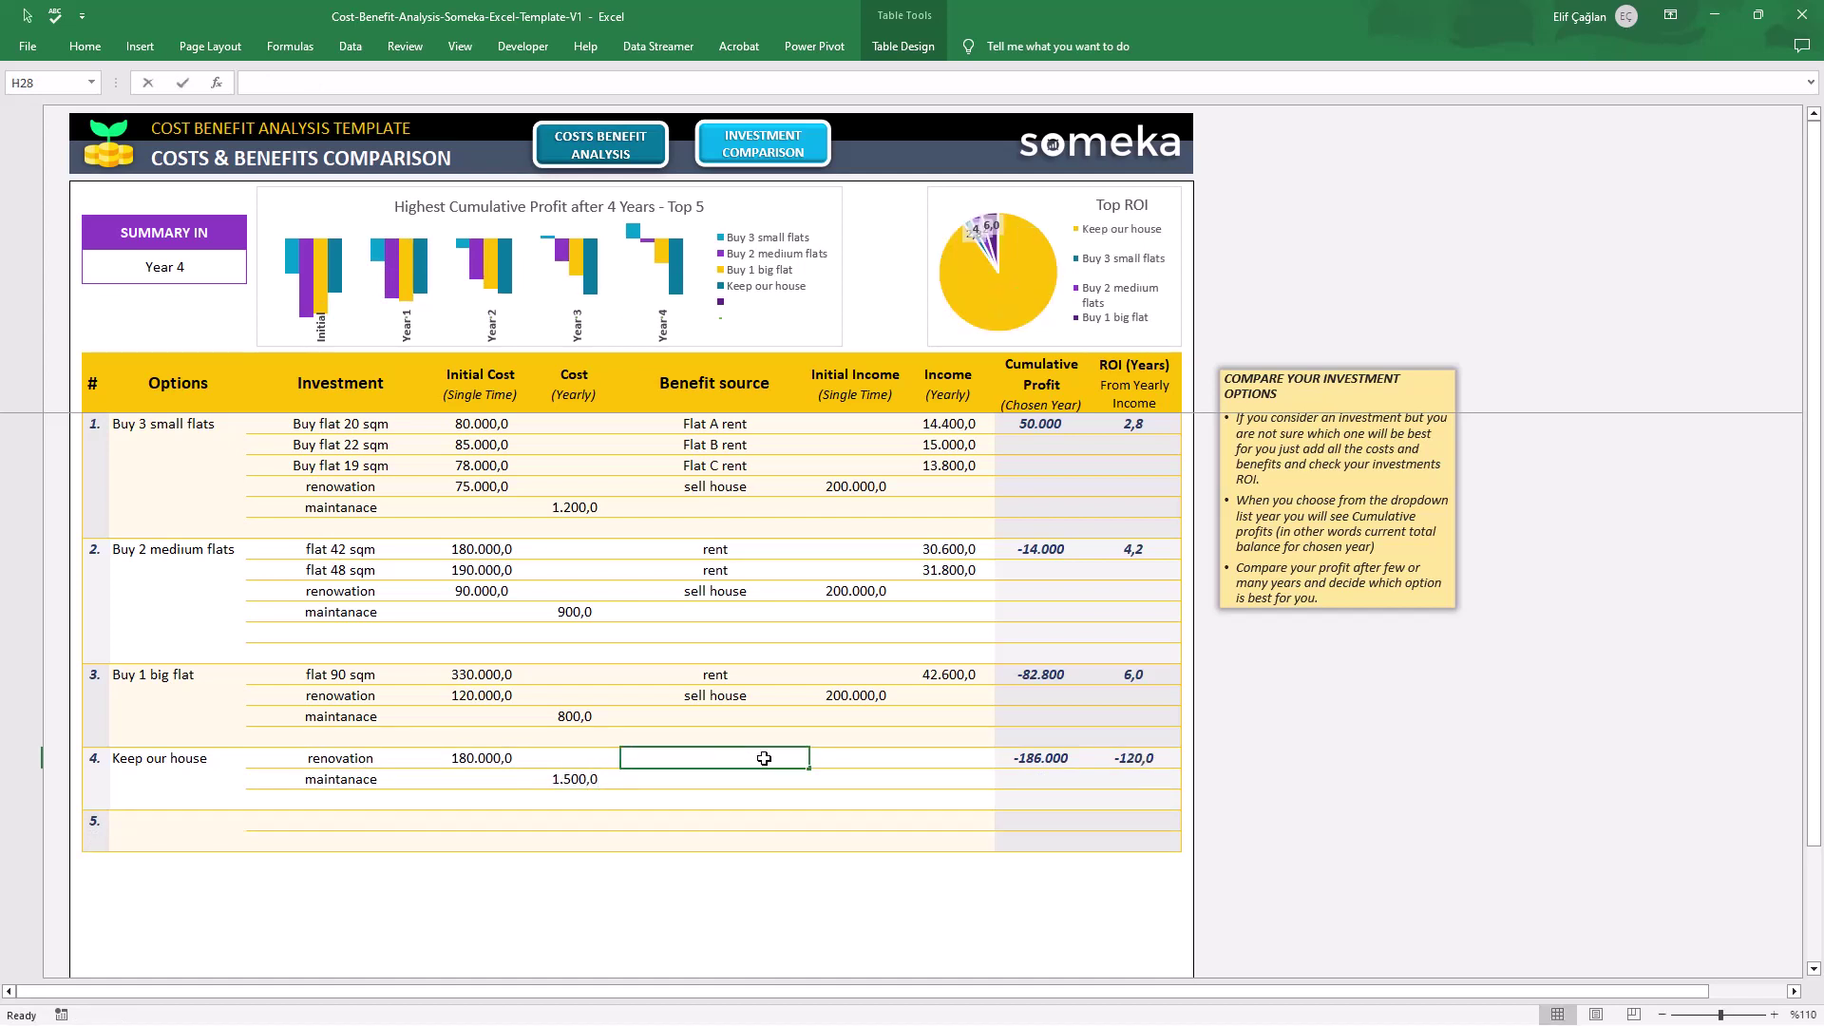
type("rent")
key("Tab")
key("Tab")
type("50000")
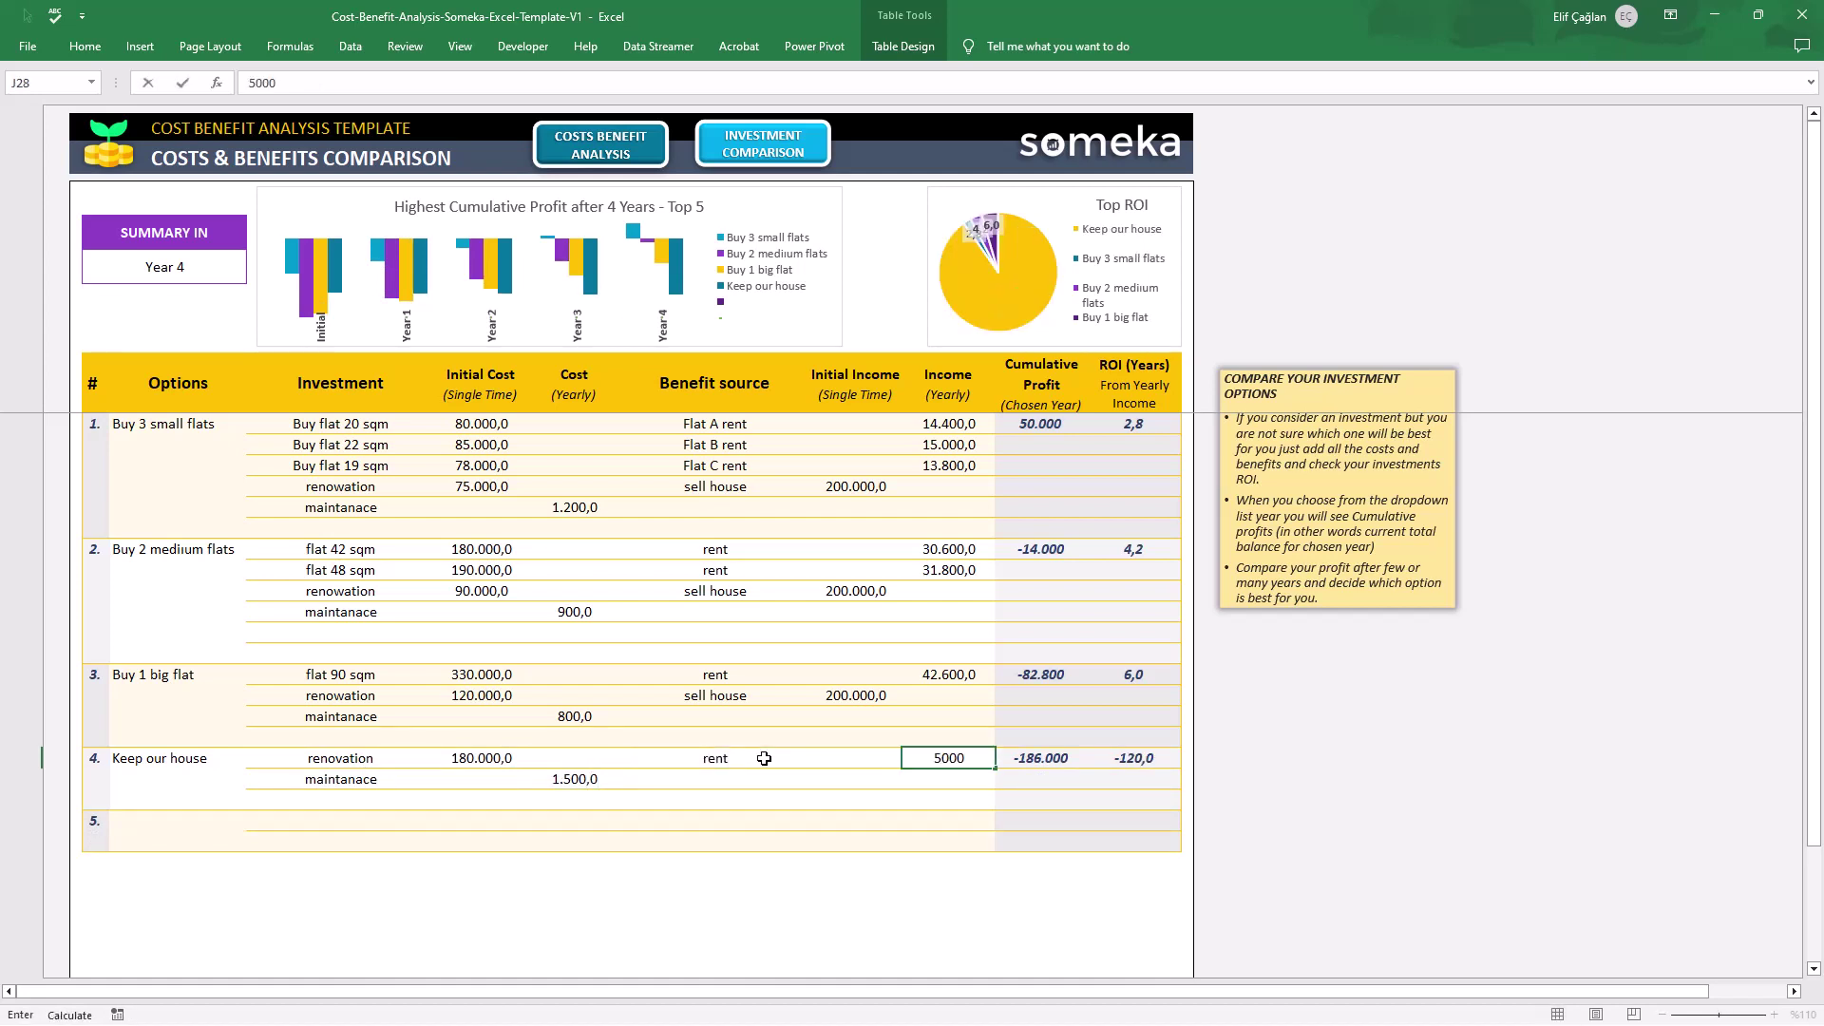
key("Return")
key("Left")
type("other benefit")
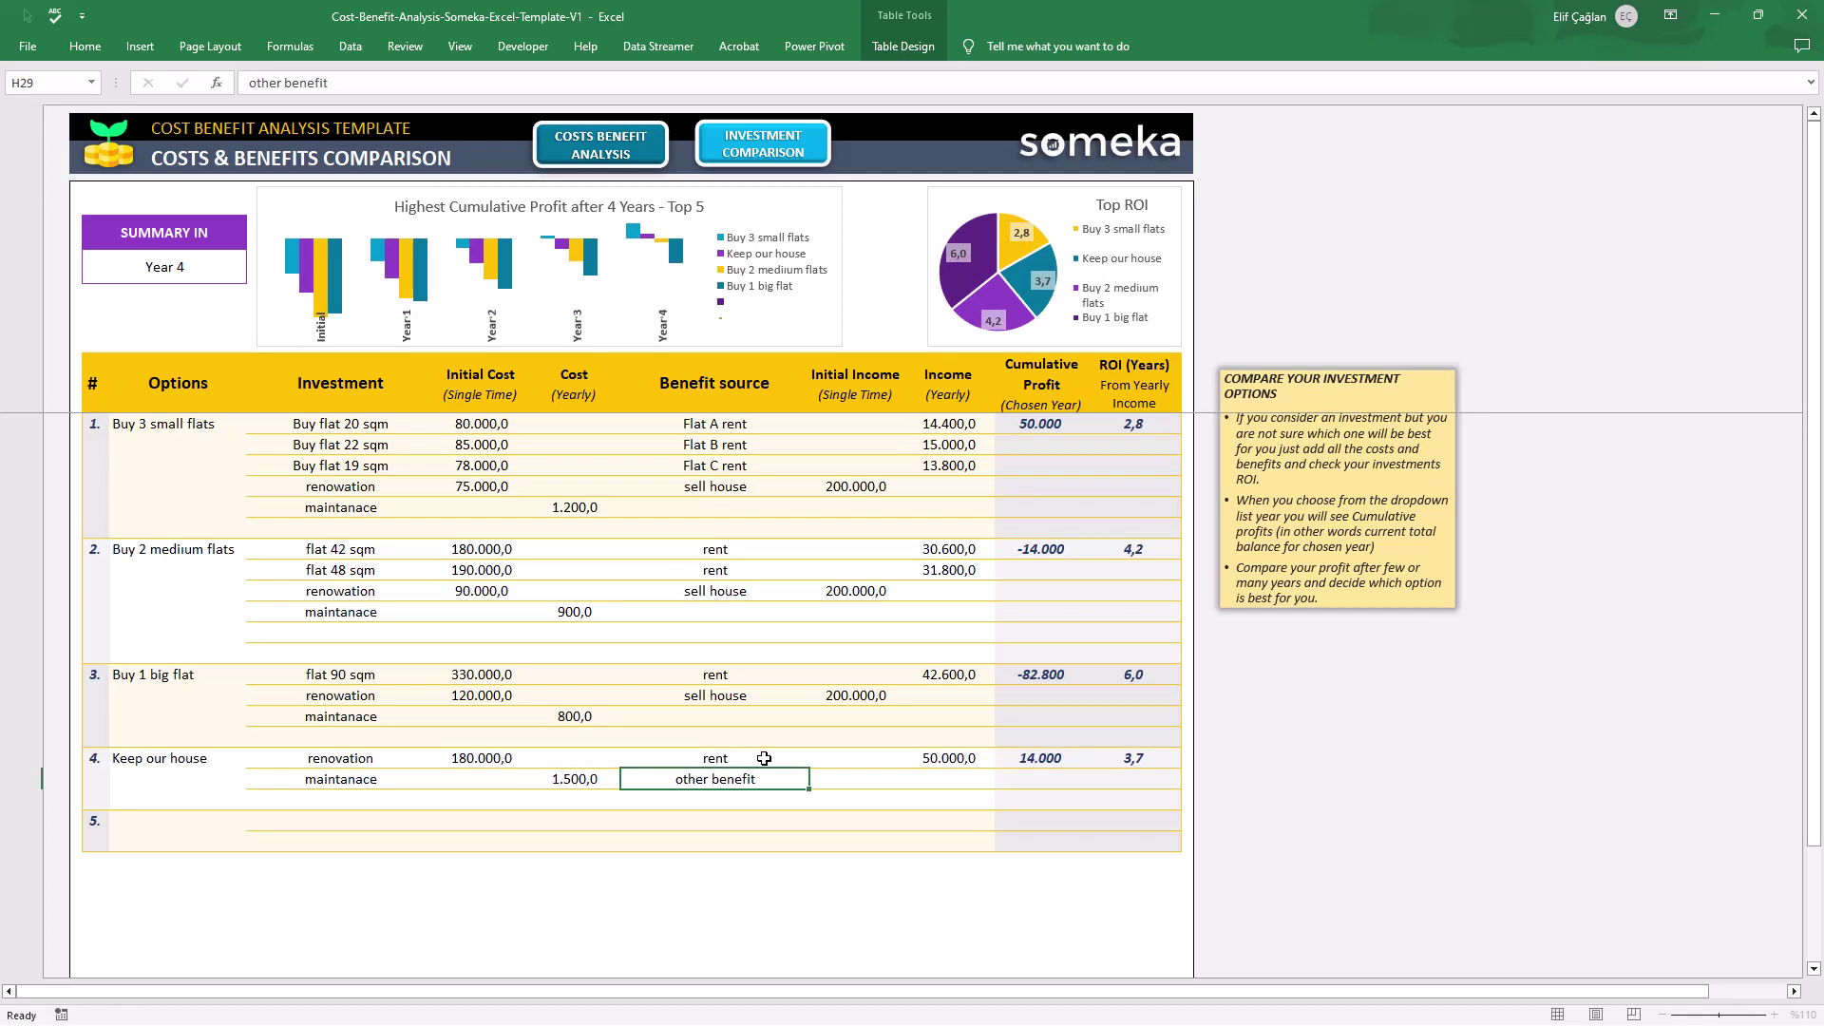
key("Tab")
type("10000")
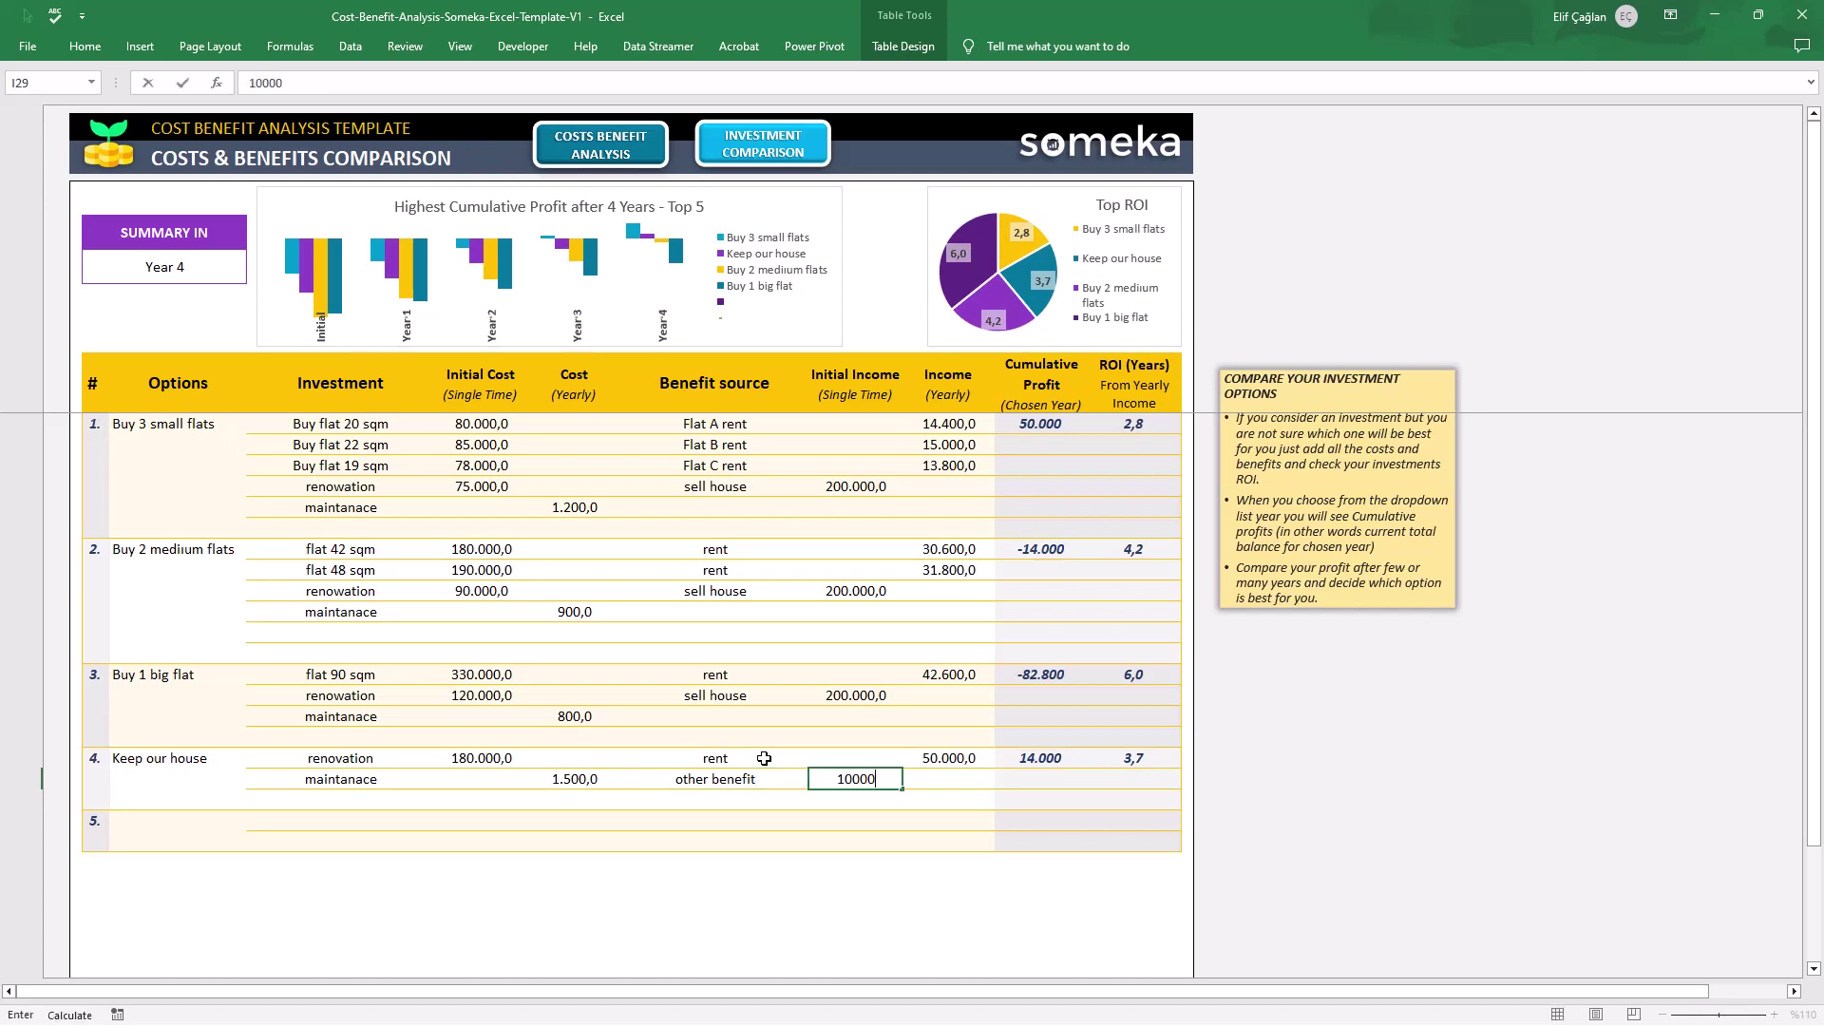
left_click(59, 424)
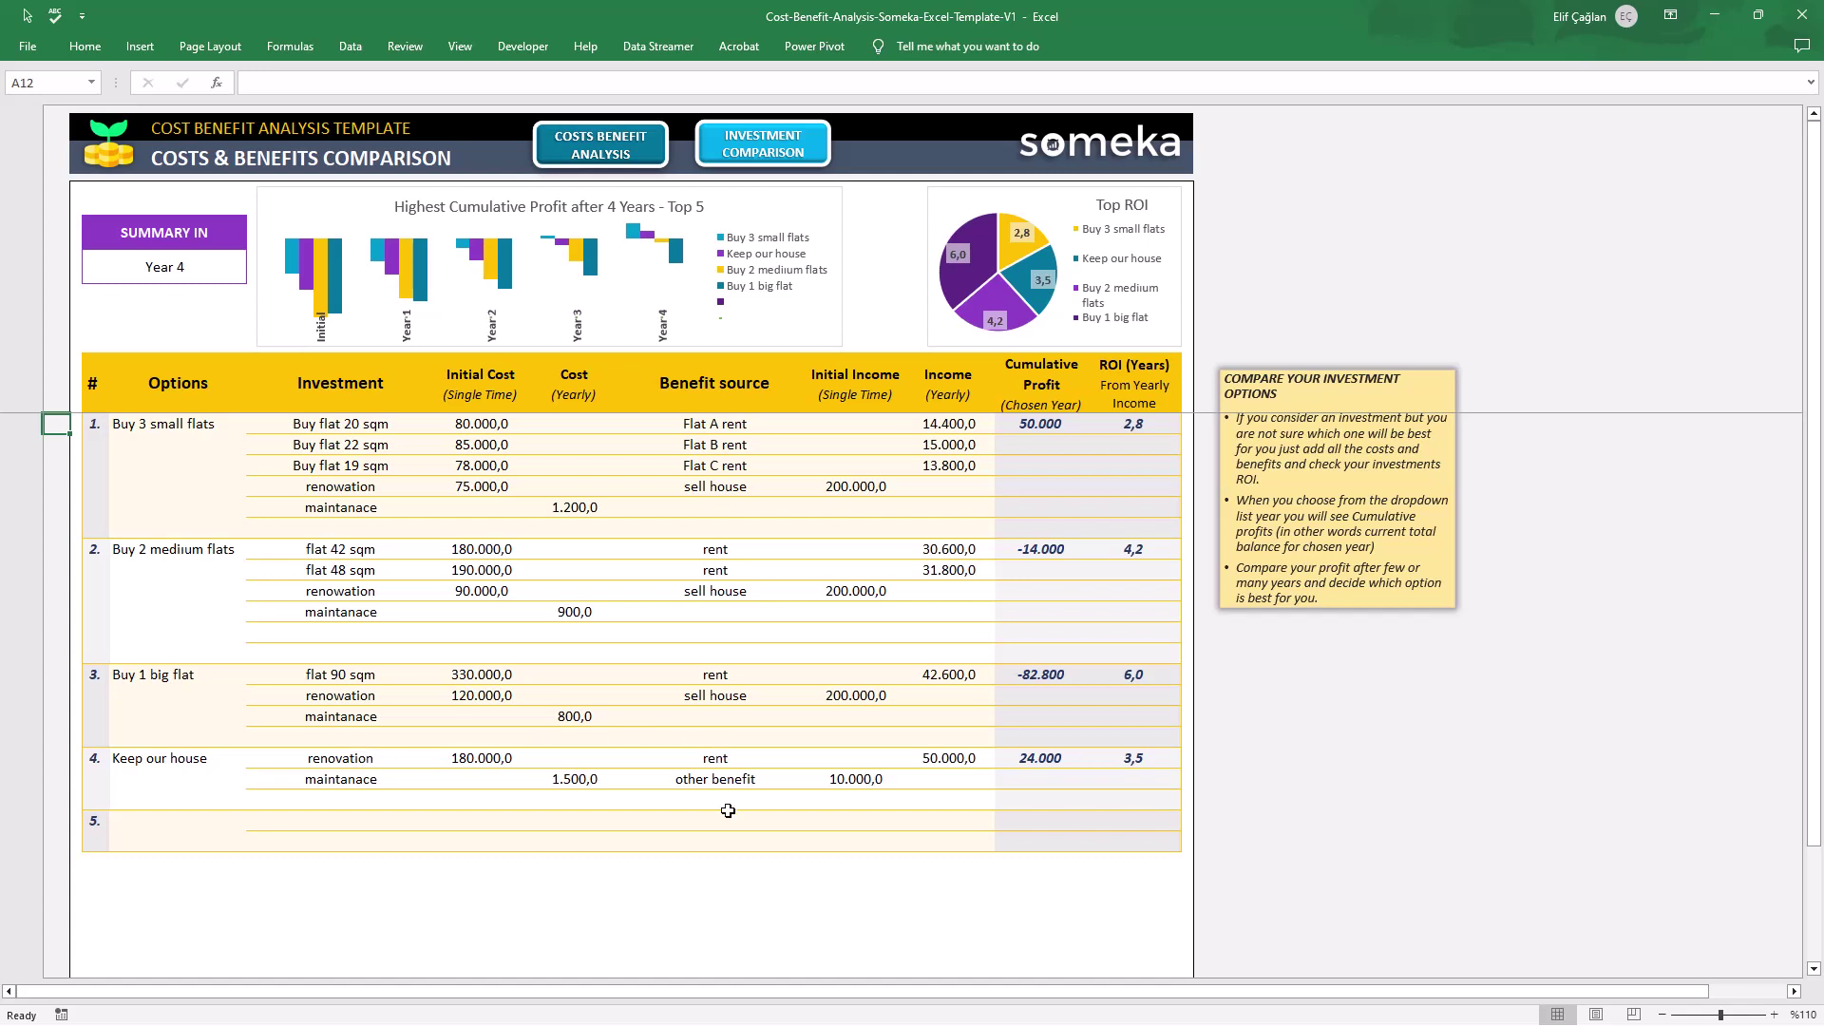
Check the renovation, maintanace and other benefit values entered for the new option.
left_click(485, 755)
left_click(581, 777)
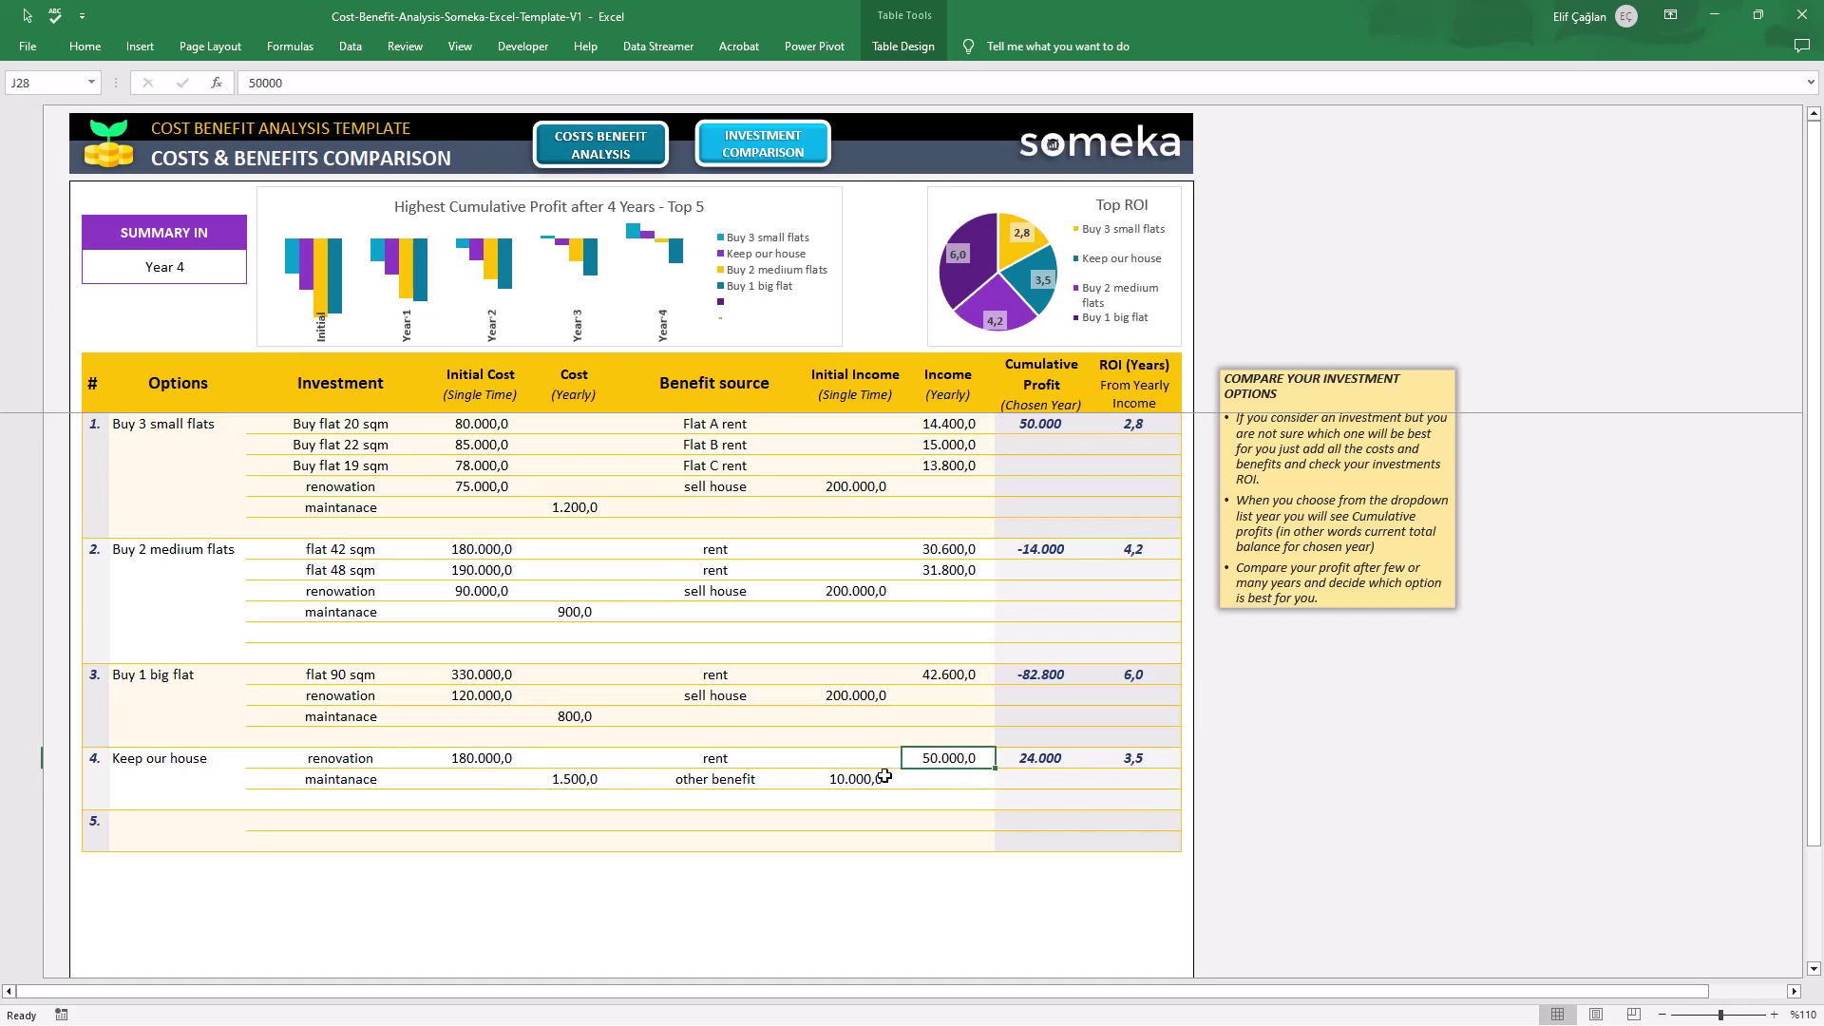
left_click(870, 779)
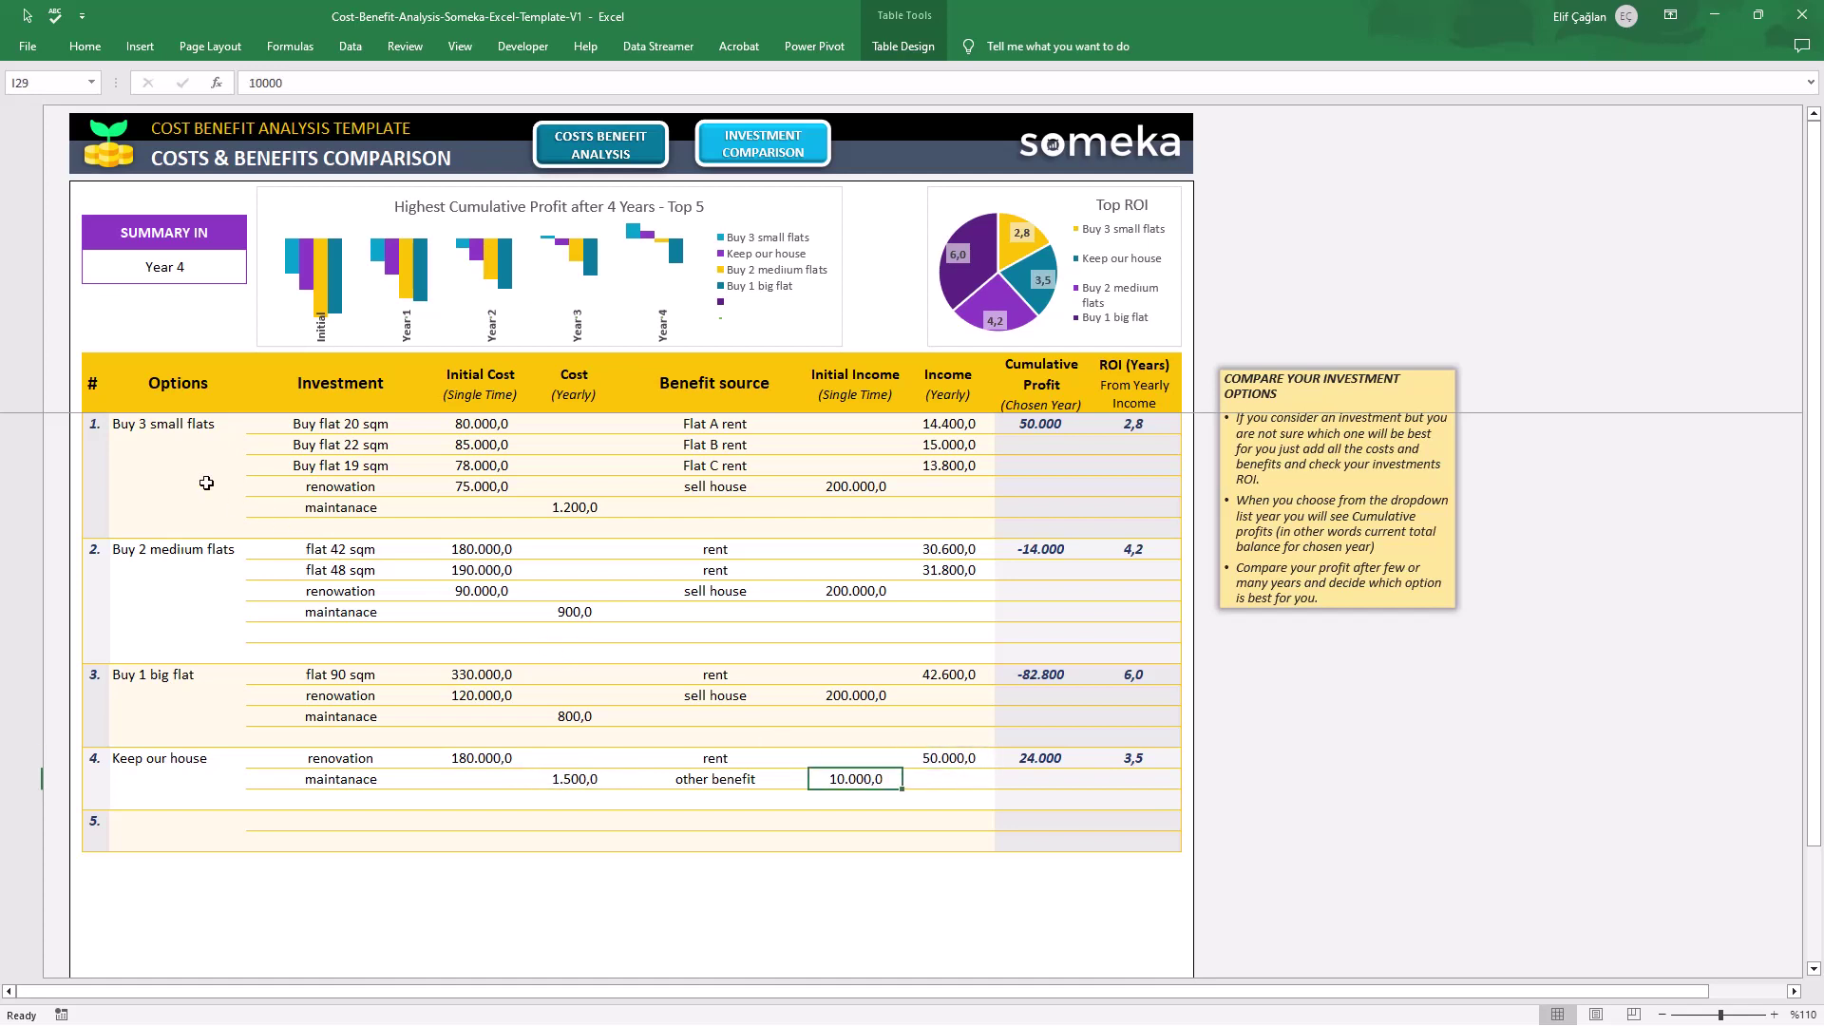
left_click(52, 423)
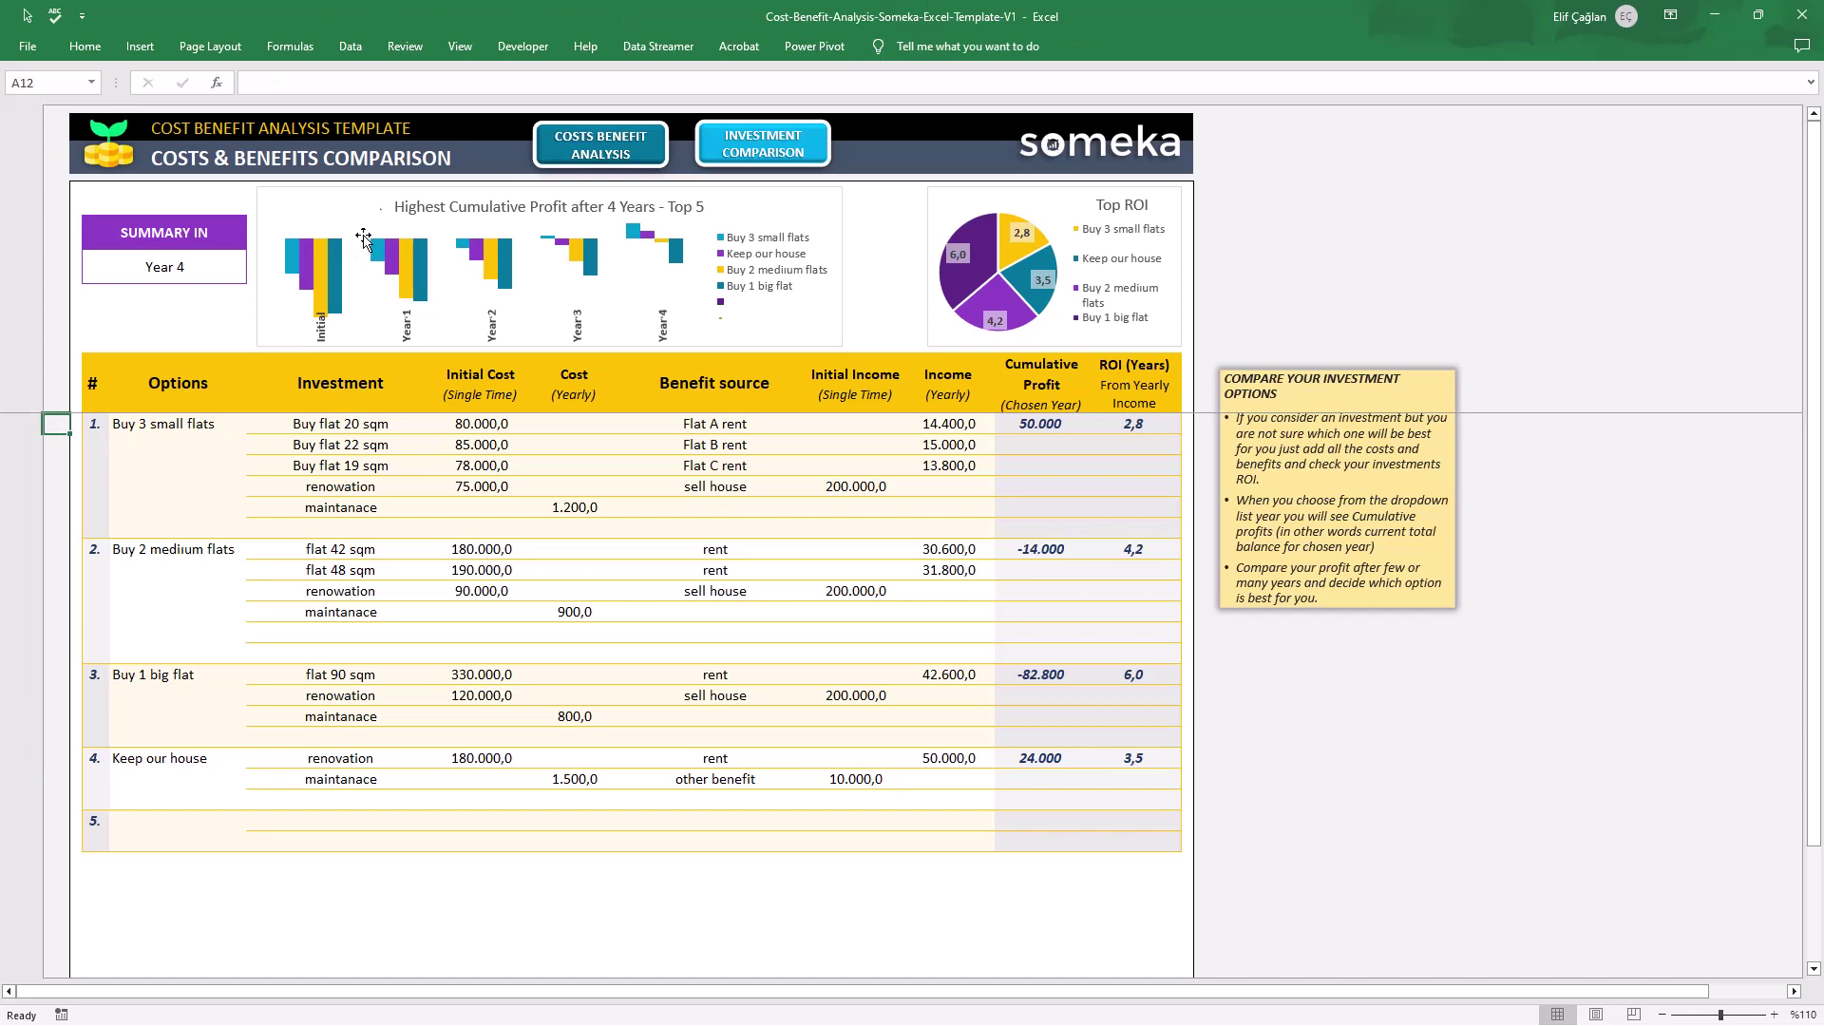
Set the summary year in C7 to Year 6 after briefly trying Year 9.
mouse_move(513, 278)
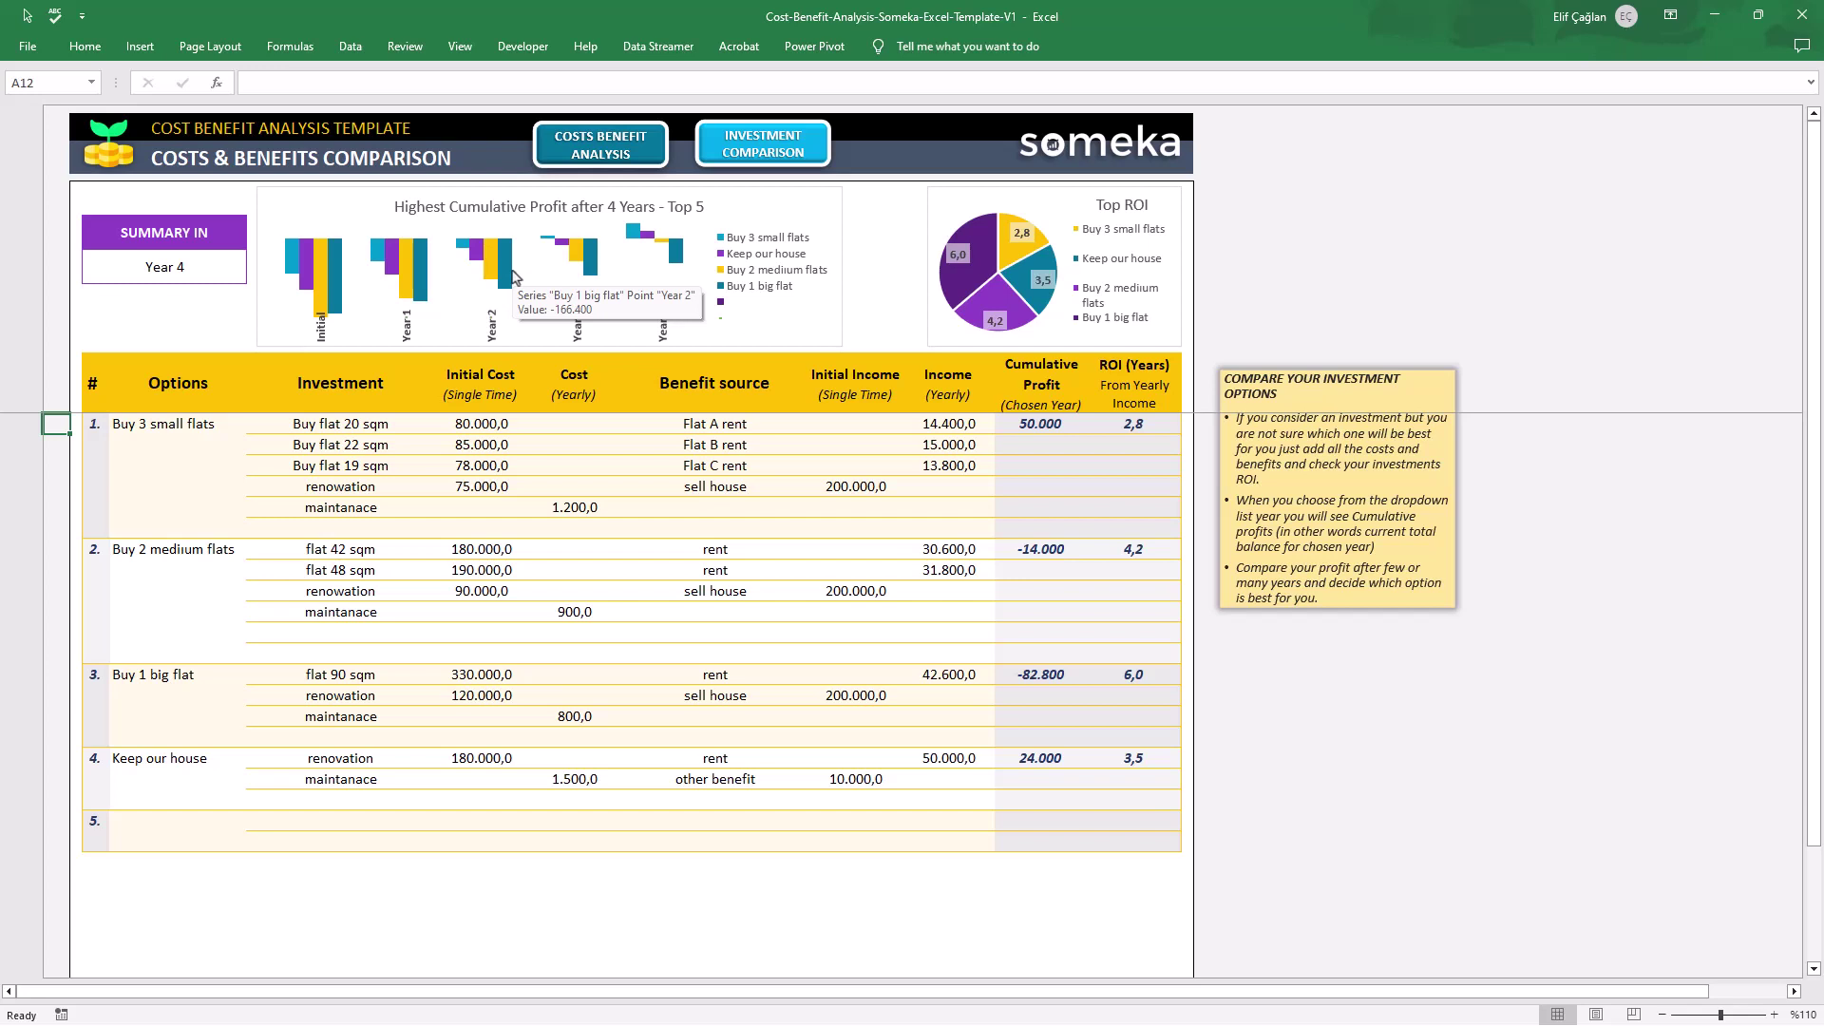
left_click(243, 276)
left_click(253, 276)
left_click(217, 326)
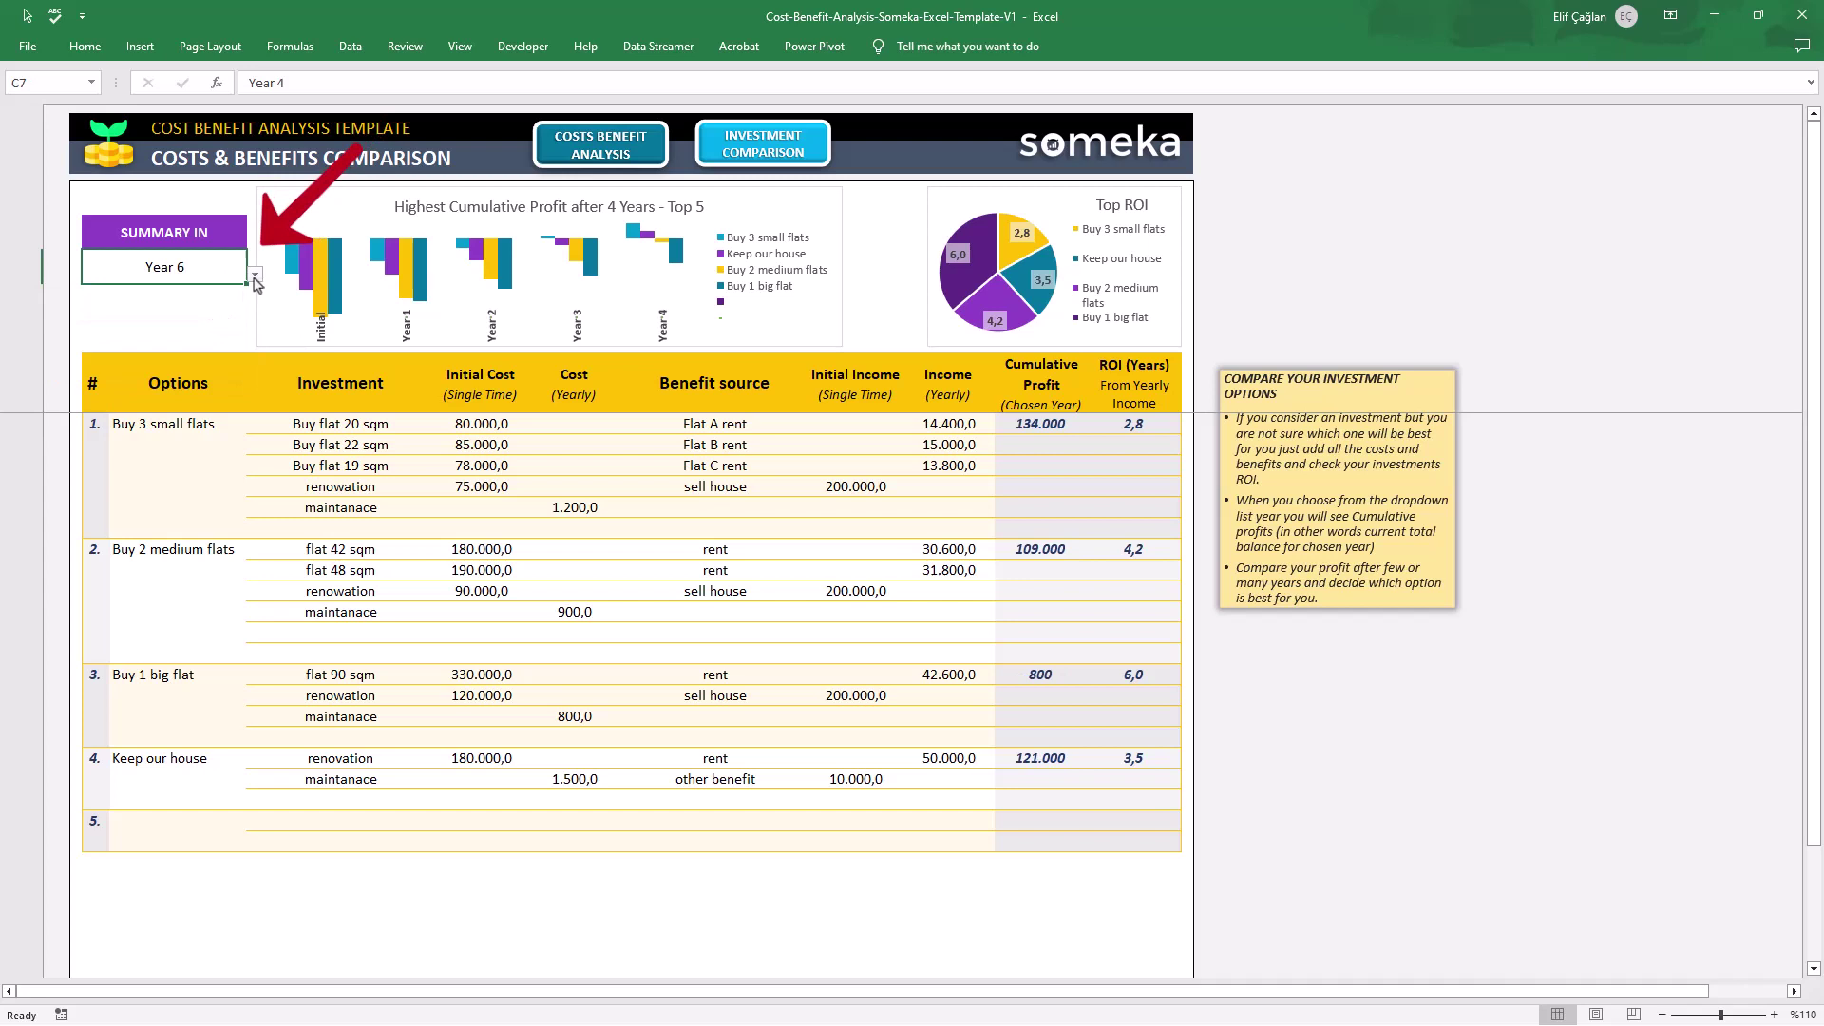
left_click(255, 274)
left_click(142, 377)
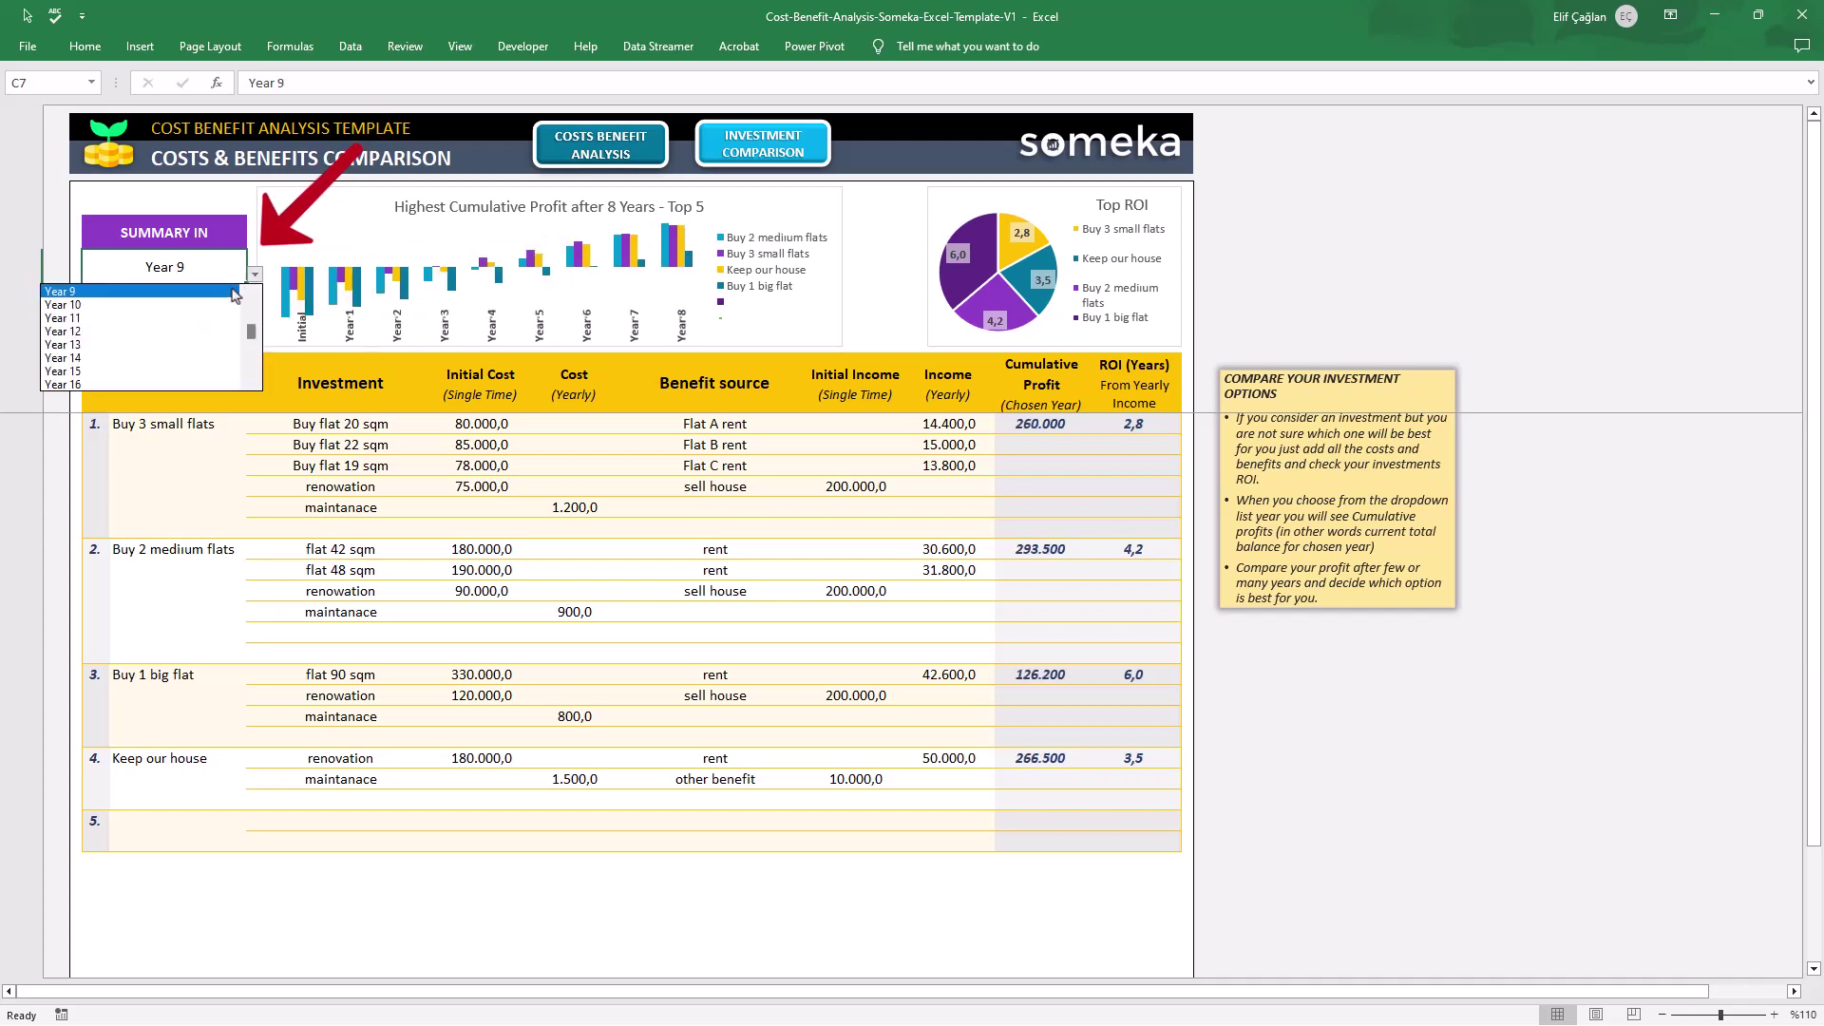
left_click(254, 274)
left_click(62, 370)
left_click(60, 419)
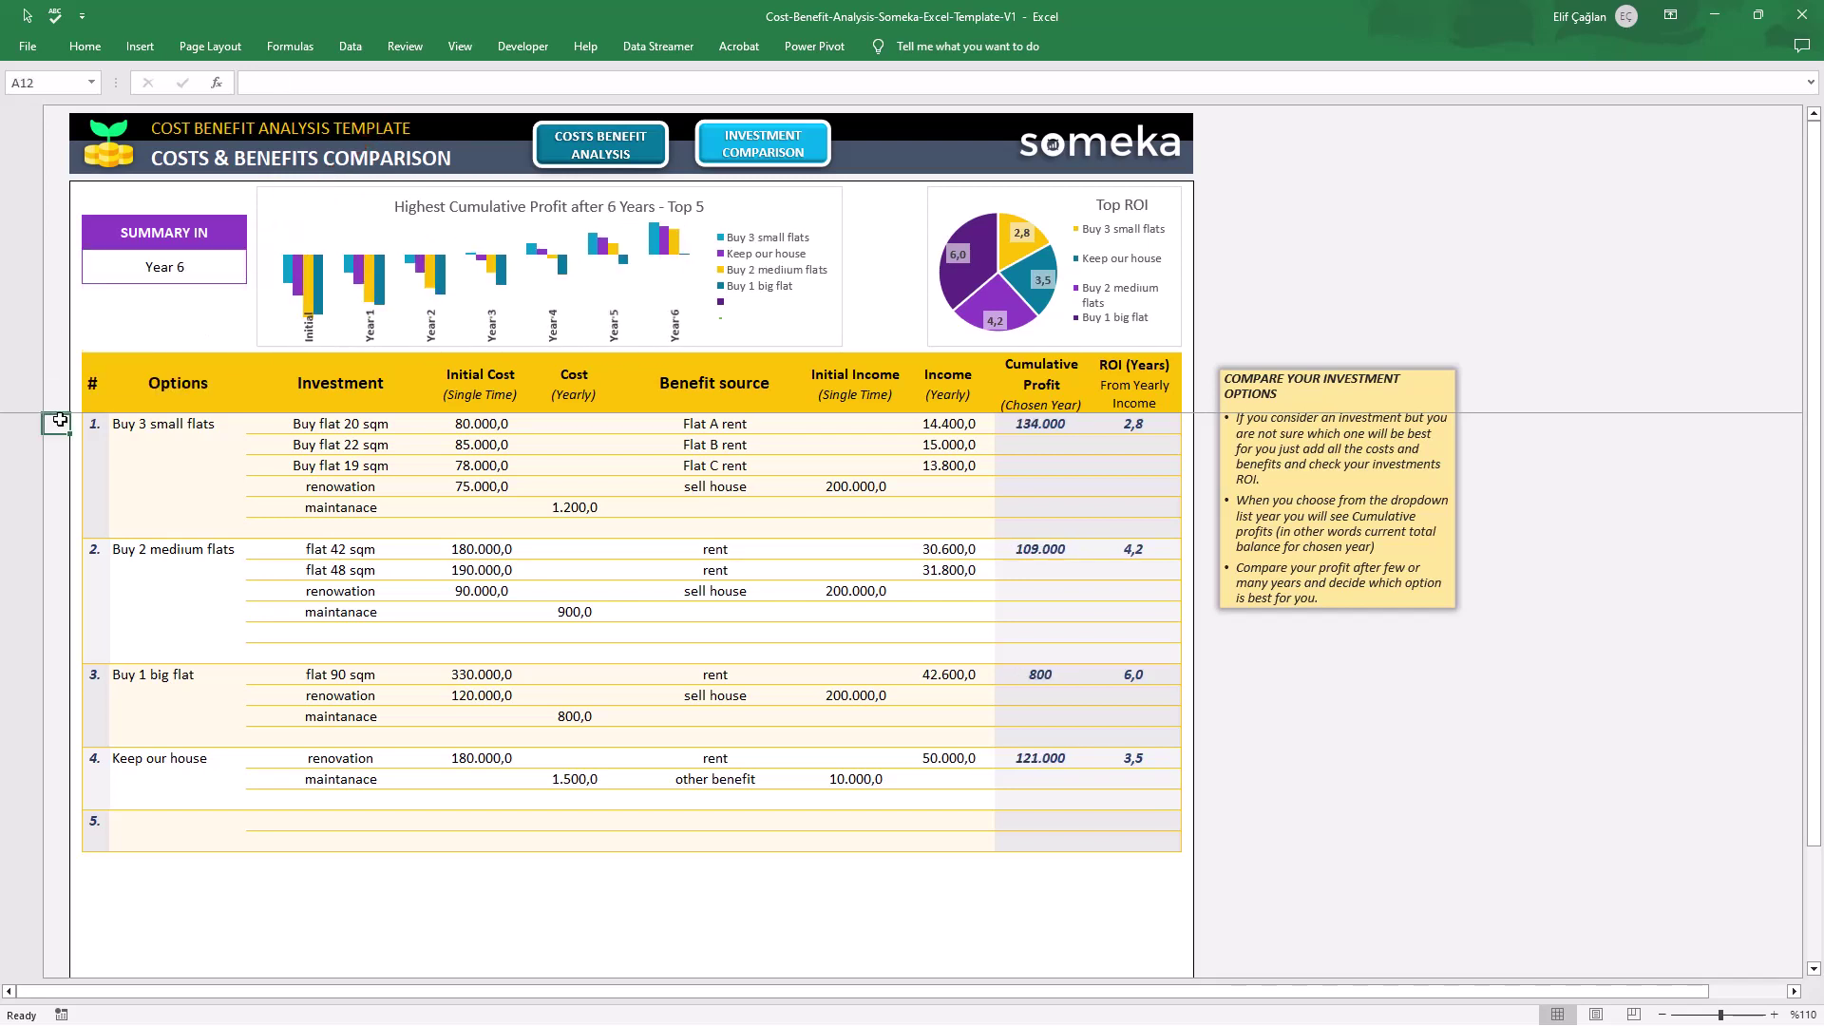